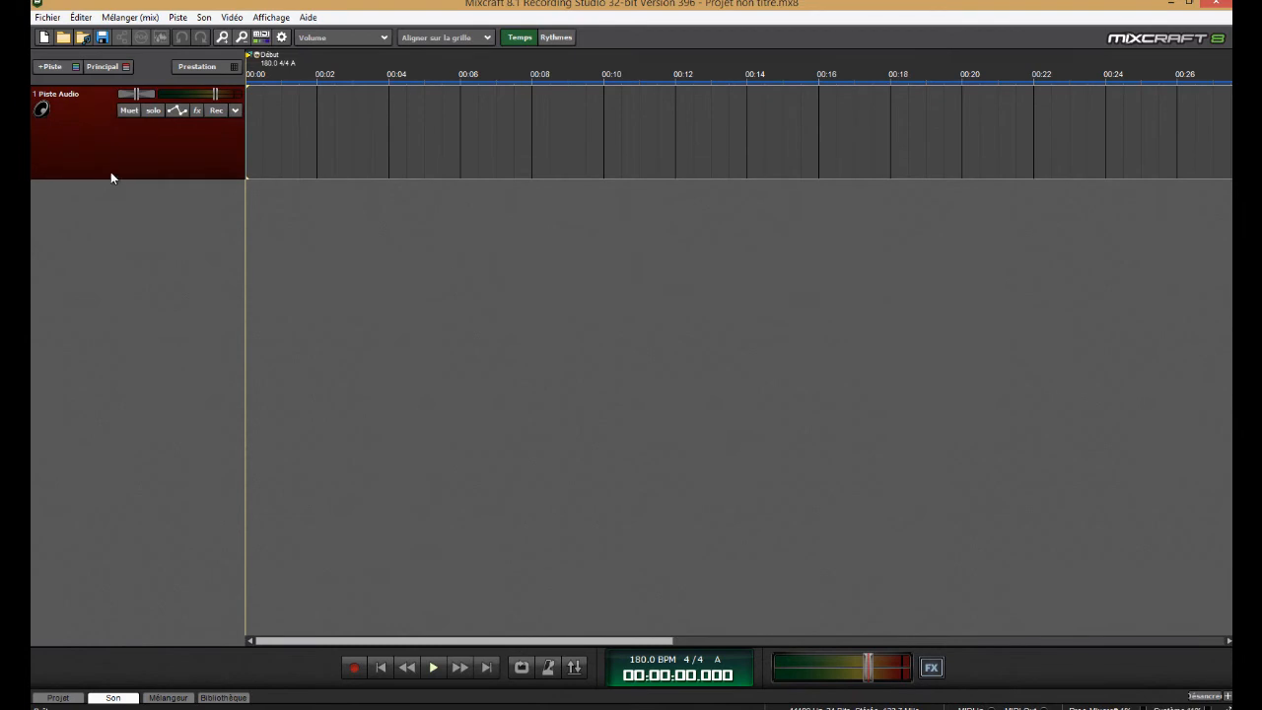
Arm the audio track and record a take of about 11 seconds from the project start
{"action": "left_click", "coordinate": [216, 111]}
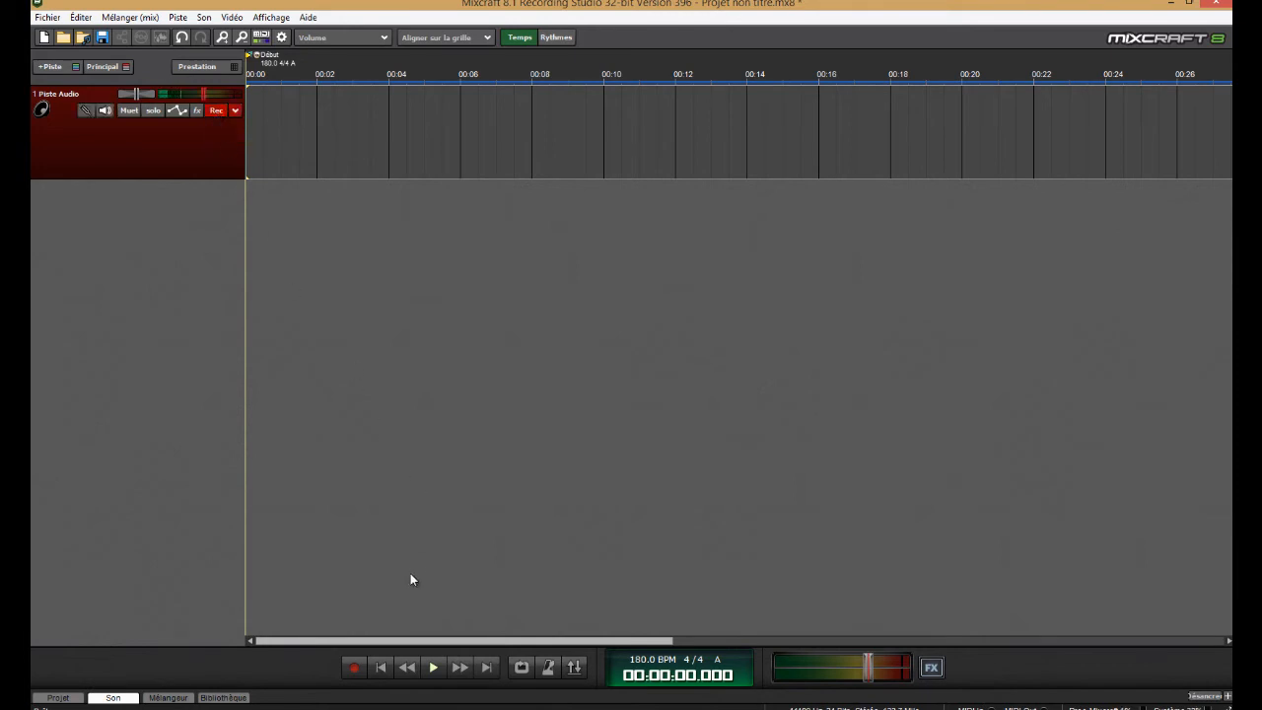
{"action": "left_click", "coordinate": [355, 668]}
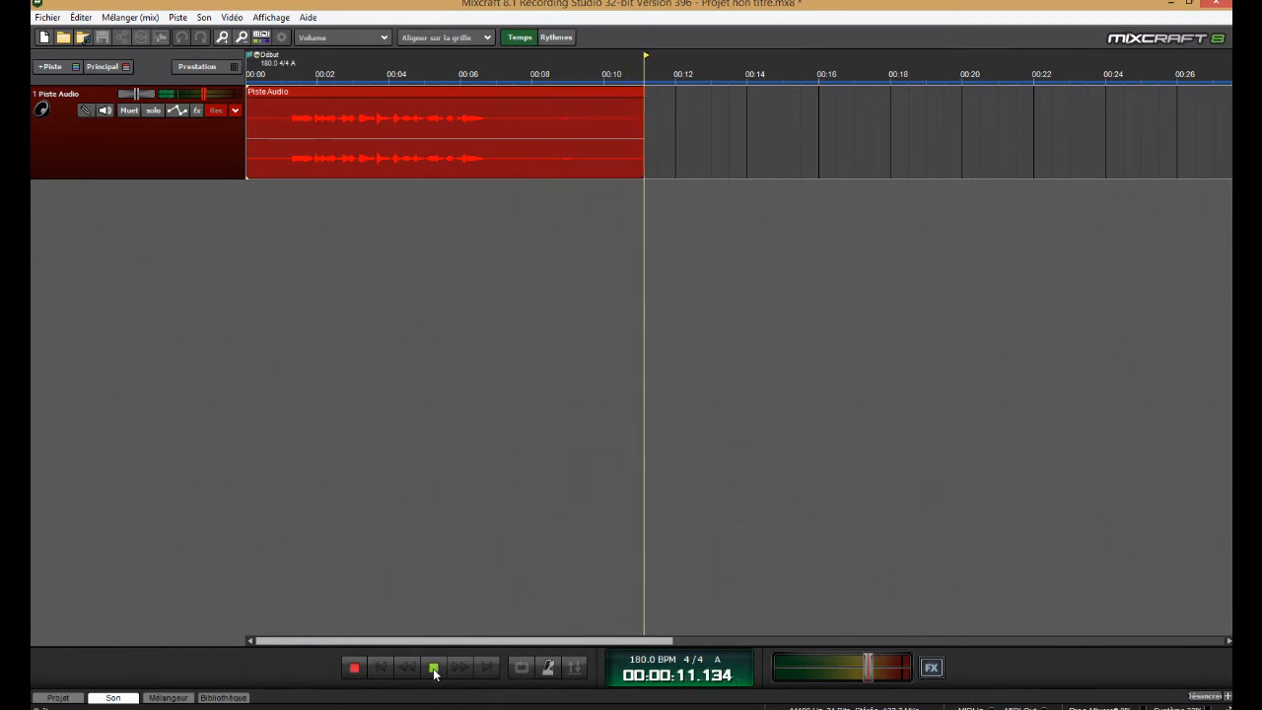
{"action": "left_click", "coordinate": [433, 668]}
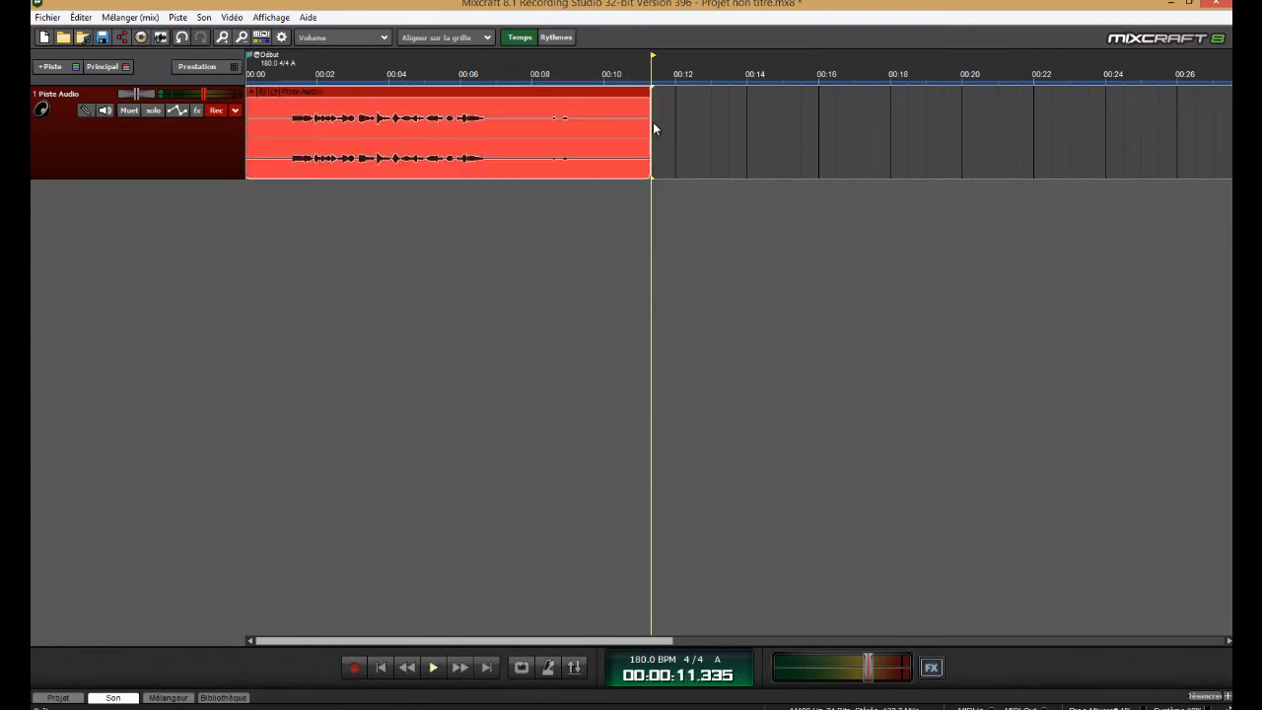
Show the ruler in beats, turn grid snapping off, and trim the recorded clip's end to just past measure 6
{"action": "left_click_drag", "start_coordinate": [650, 122], "coordinate": [514, 133]}
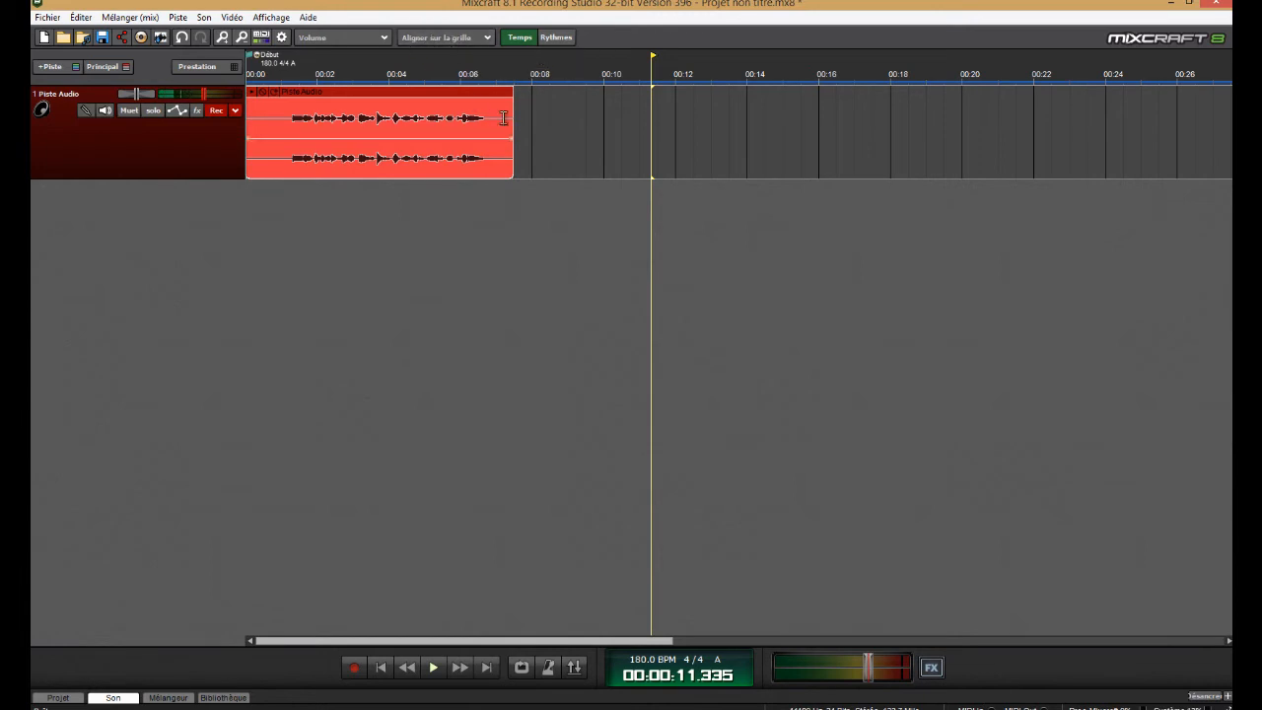
{"action": "left_click_drag", "start_coordinate": [509, 120], "coordinate": [533, 111]}
{"action": "left_click", "coordinate": [555, 37]}
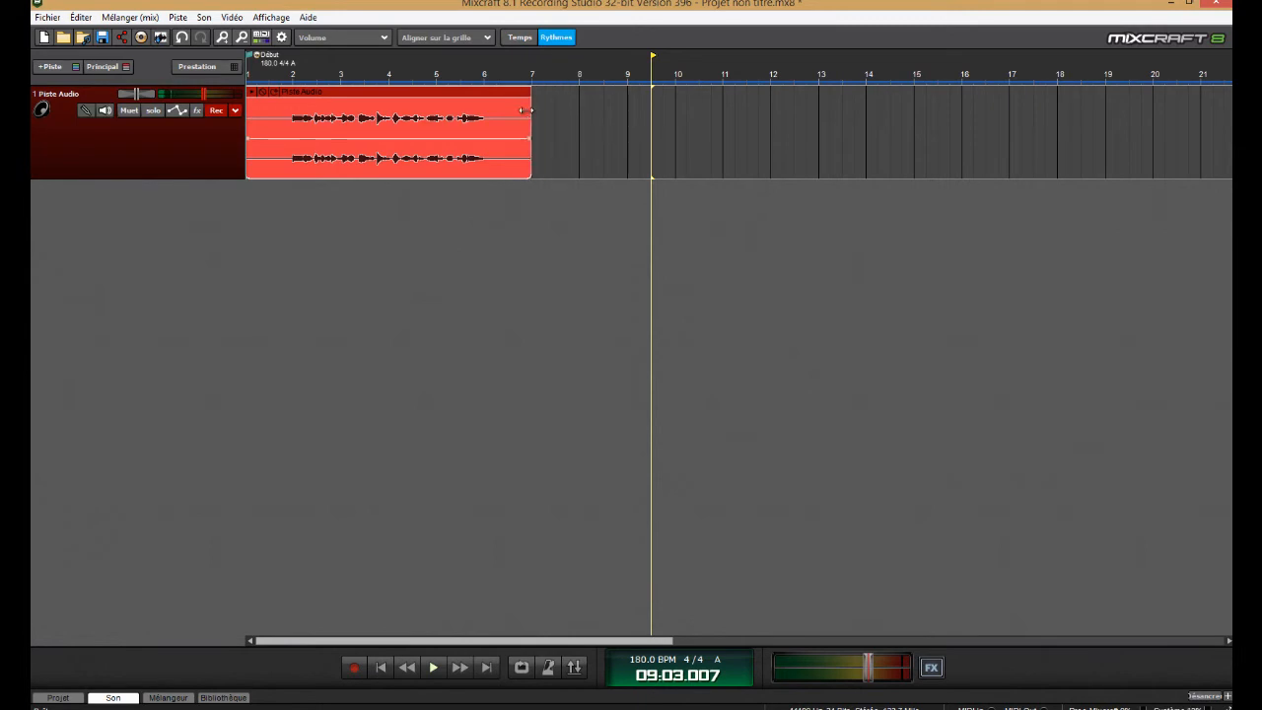
{"action": "left_click", "coordinate": [445, 37]}
{"action": "left_click", "coordinate": [432, 54]}
{"action": "left_click_drag", "start_coordinate": [531, 119], "coordinate": [493, 120]}
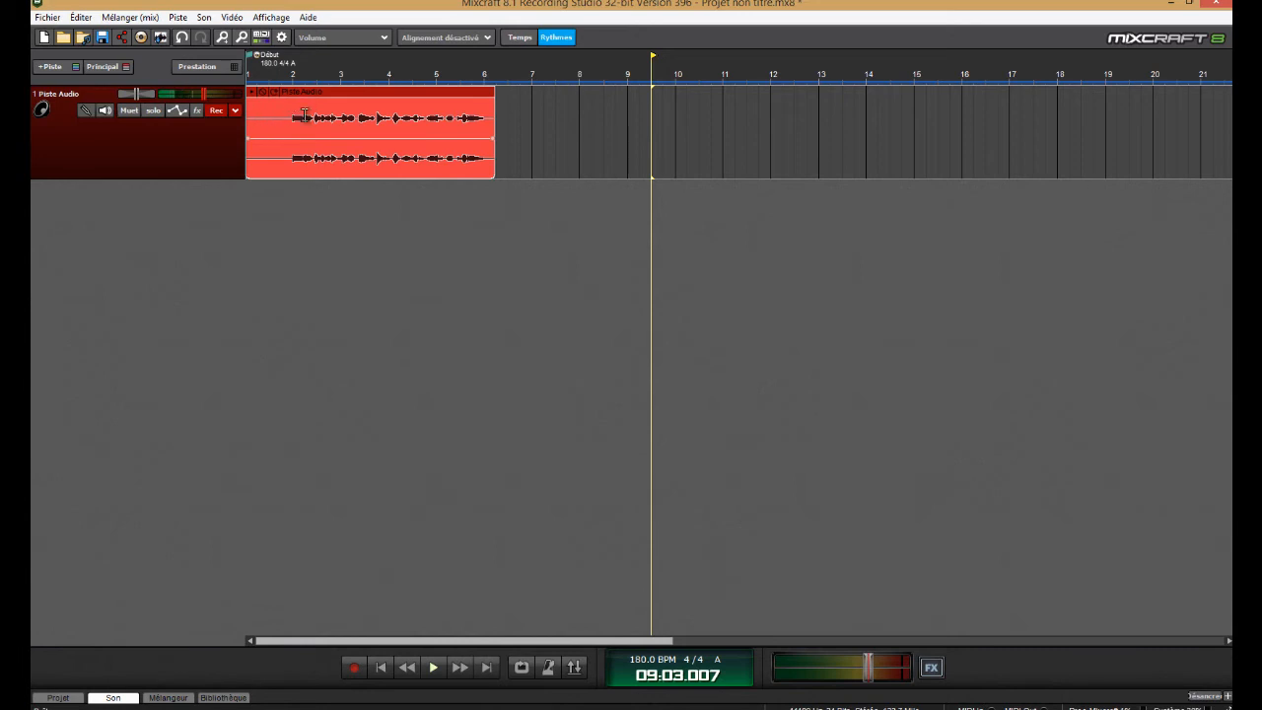
Normalize the recorded clip and enlarge the audio track's height for a closer view of the waveform
{"action": "key", "text": "n"}
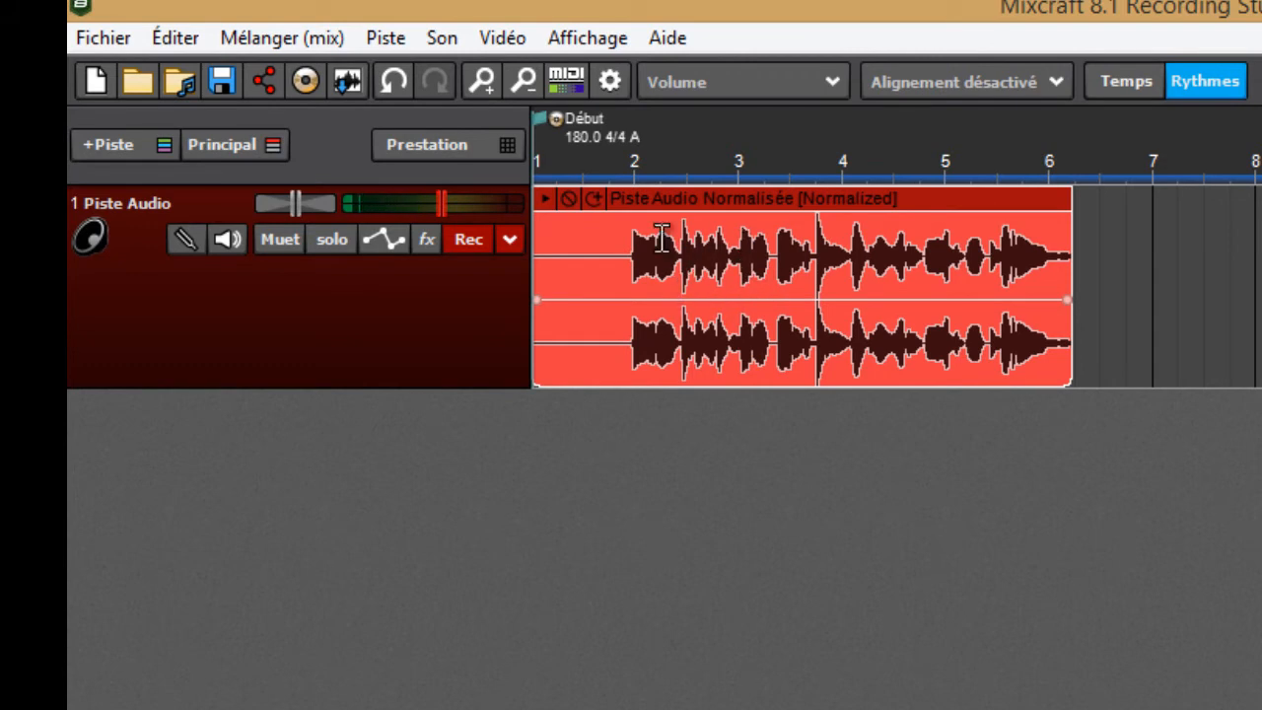
{"action": "left_click", "coordinate": [483, 79]}
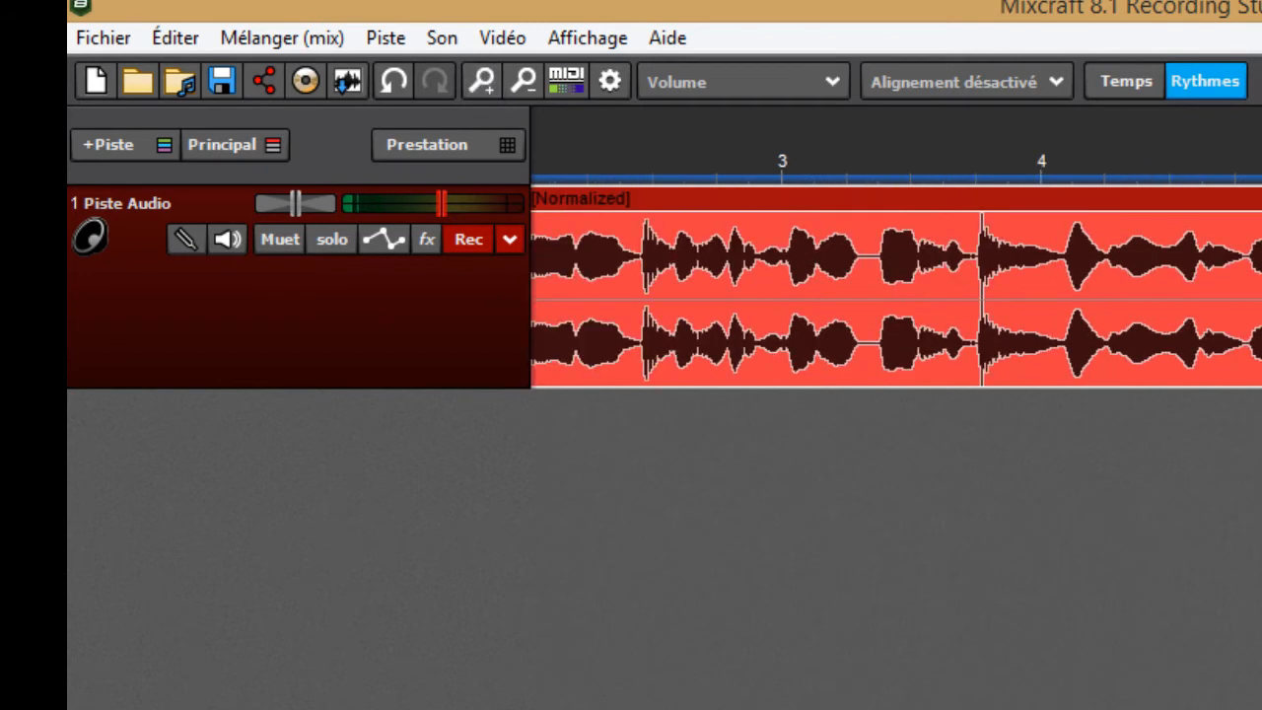
{"action": "left_click_drag", "start_coordinate": [327, 701], "coordinate": [269, 701]}
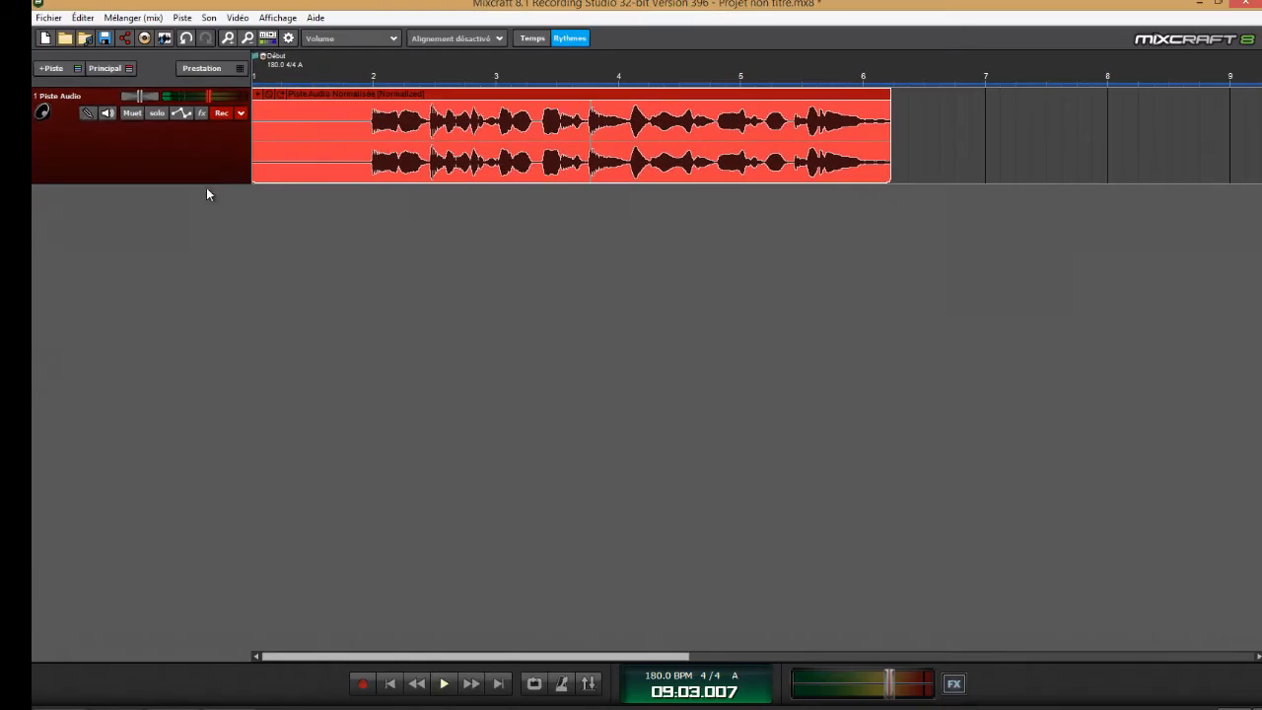
{"action": "left_click_drag", "start_coordinate": [213, 181], "coordinate": [225, 295]}
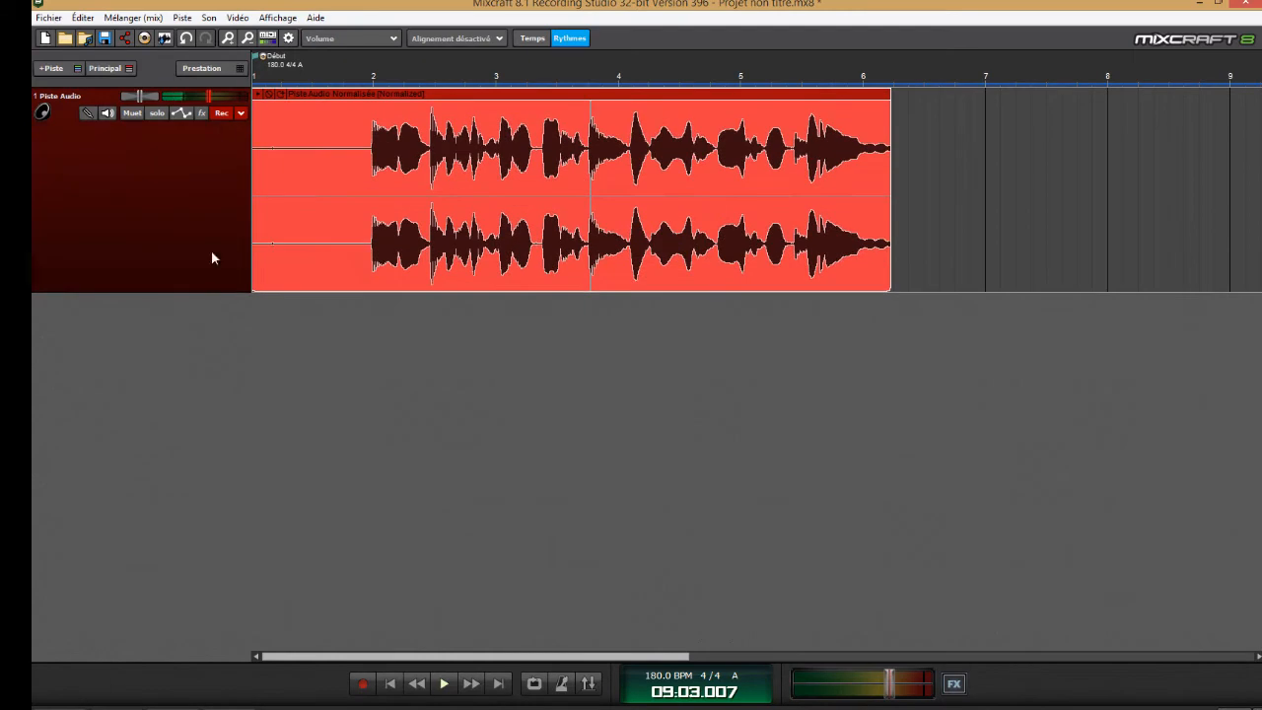
{"action": "left_click", "coordinate": [228, 38]}
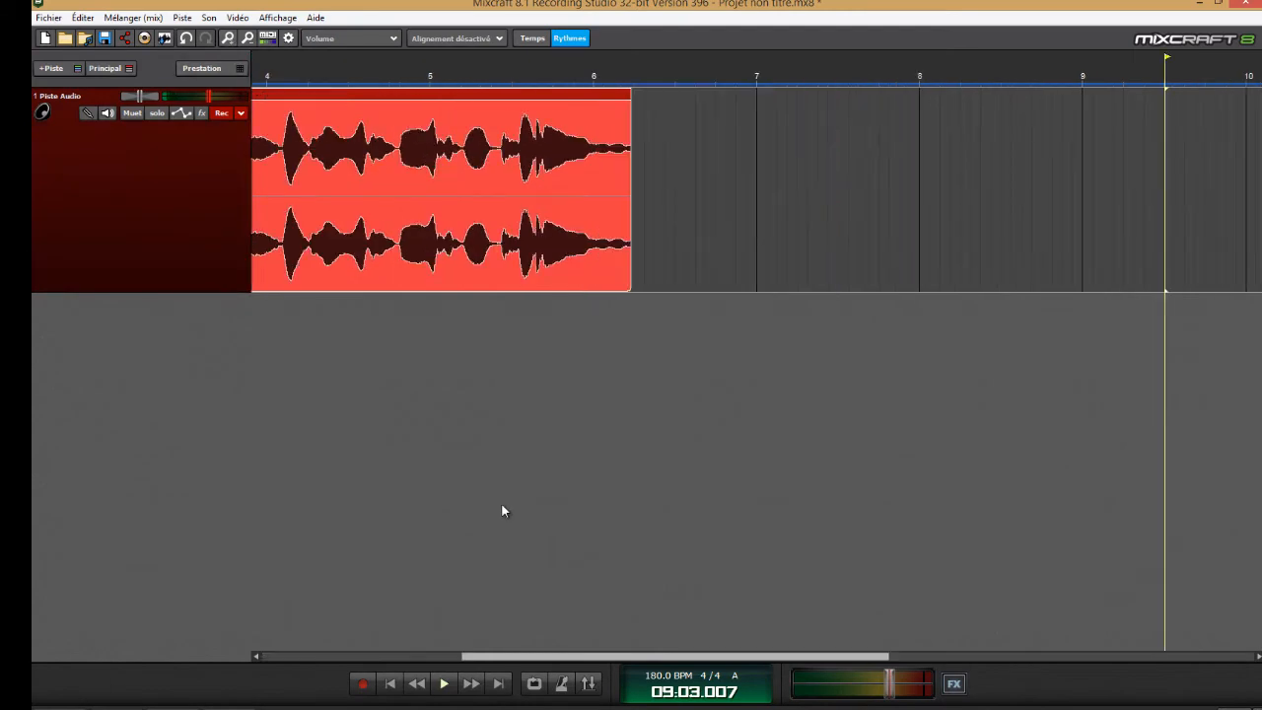
{"action": "left_click_drag", "start_coordinate": [499, 664], "coordinate": [273, 681]}
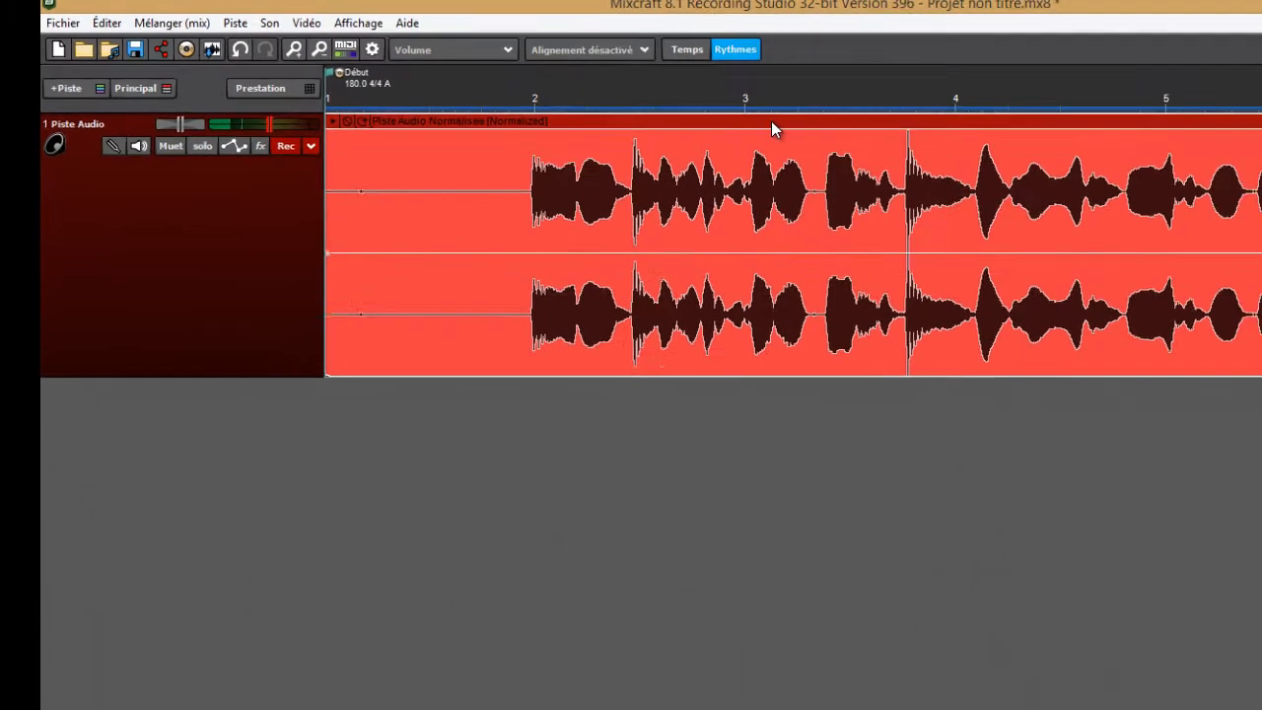
Define the clip's noise reduction from the silent passage before the first sound and raise its amount to 100%
{"action": "double_click", "coordinate": [1013, 159]}
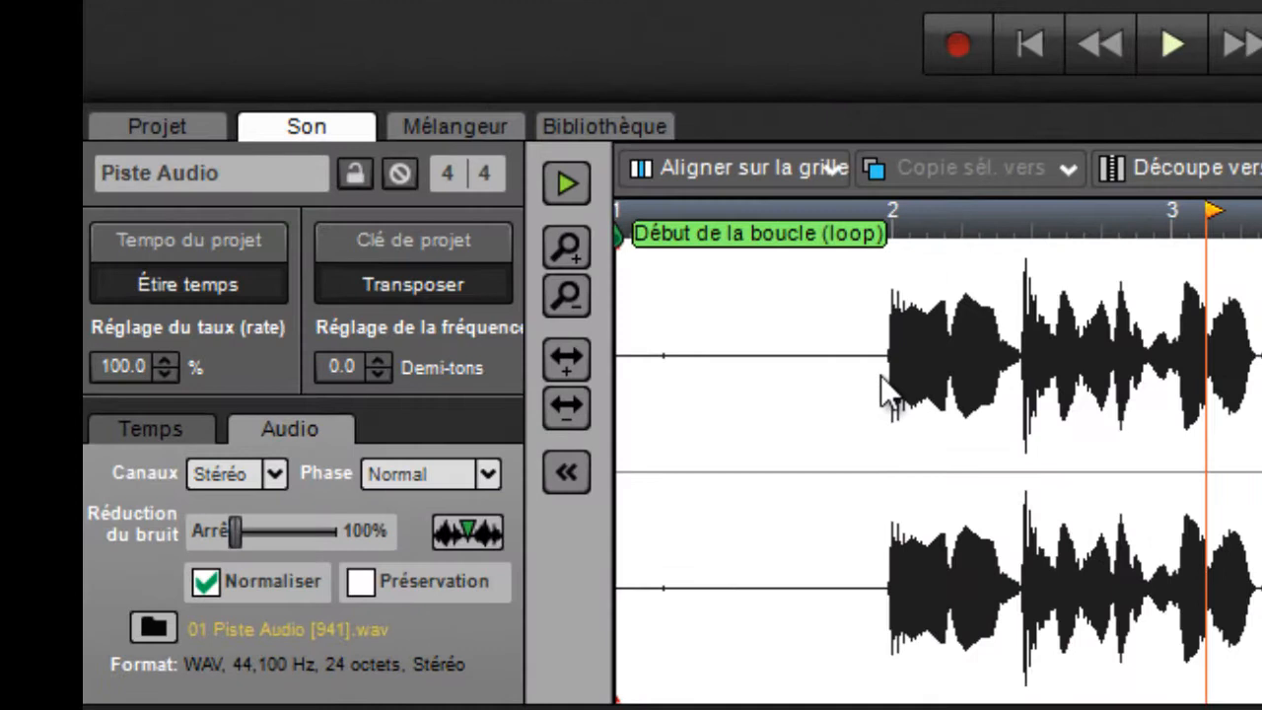
{"action": "left_click_drag", "start_coordinate": [880, 375], "coordinate": [619, 401]}
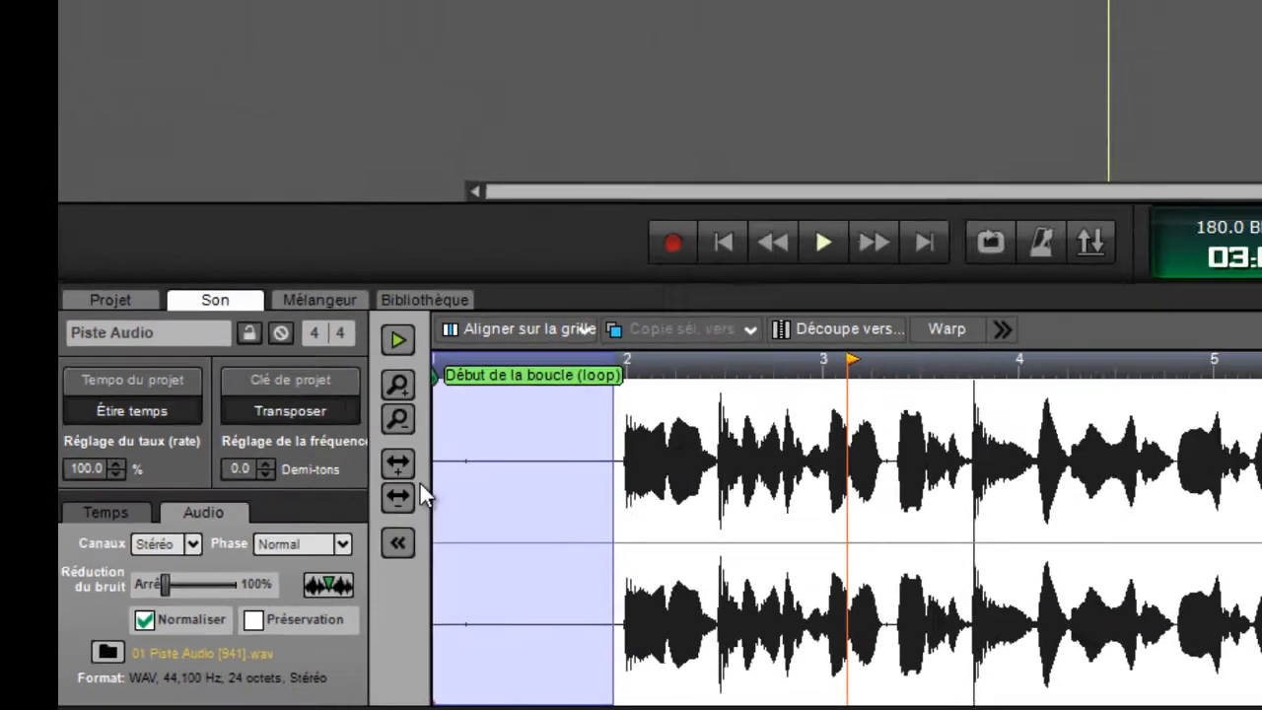
{"action": "right_click", "coordinate": [411, 516]}
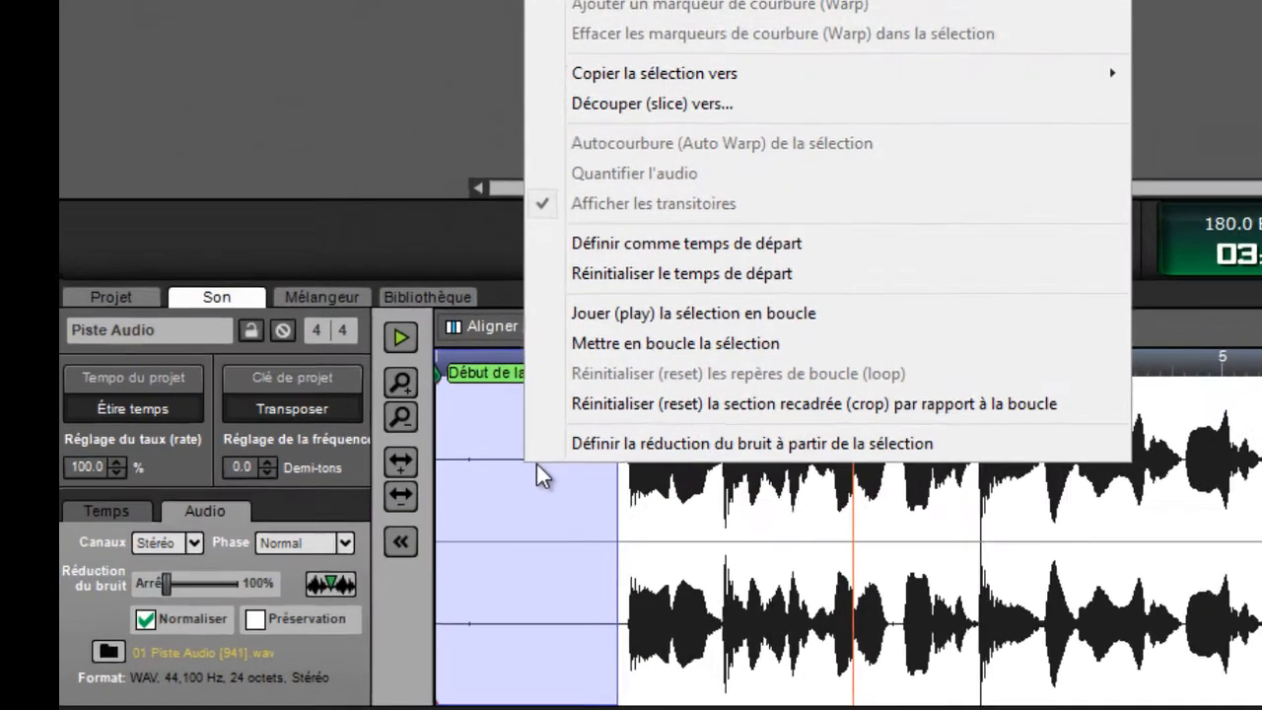
{"action": "left_click", "coordinate": [646, 414]}
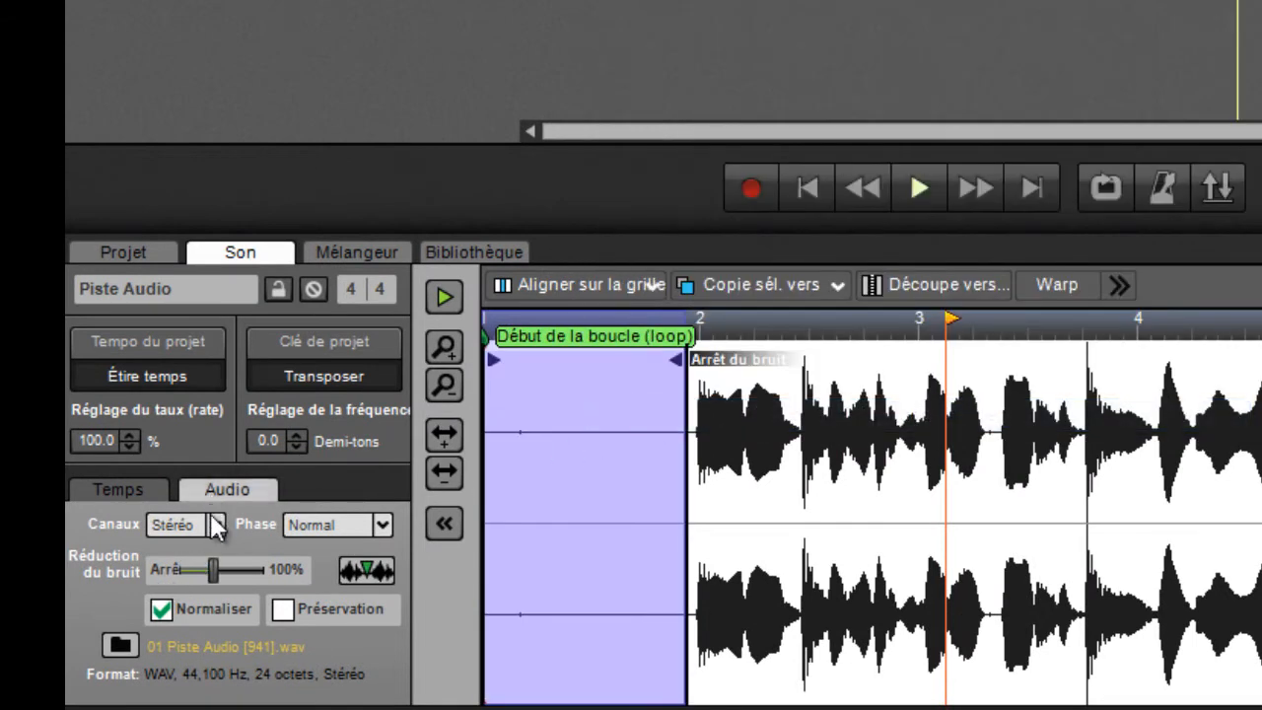
{"action": "mouse_move", "coordinate": [218, 572]}
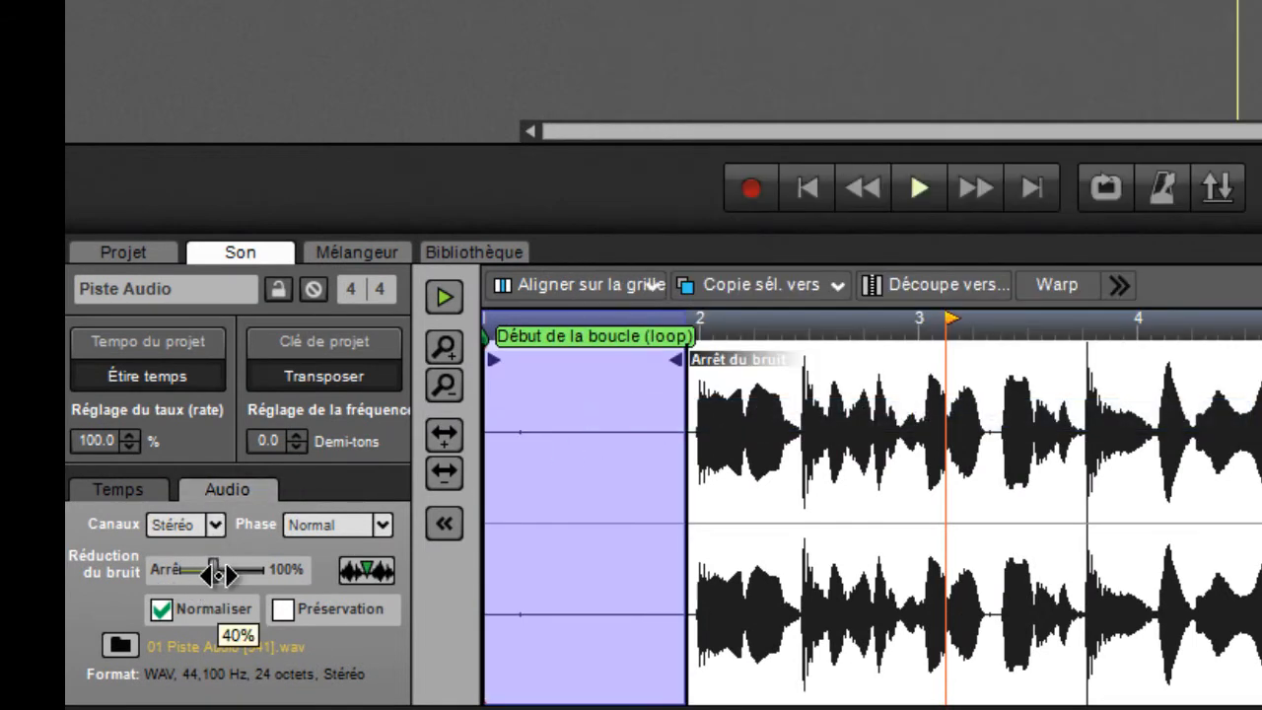
{"action": "left_click_drag", "start_coordinate": [218, 572], "coordinate": [297, 578]}
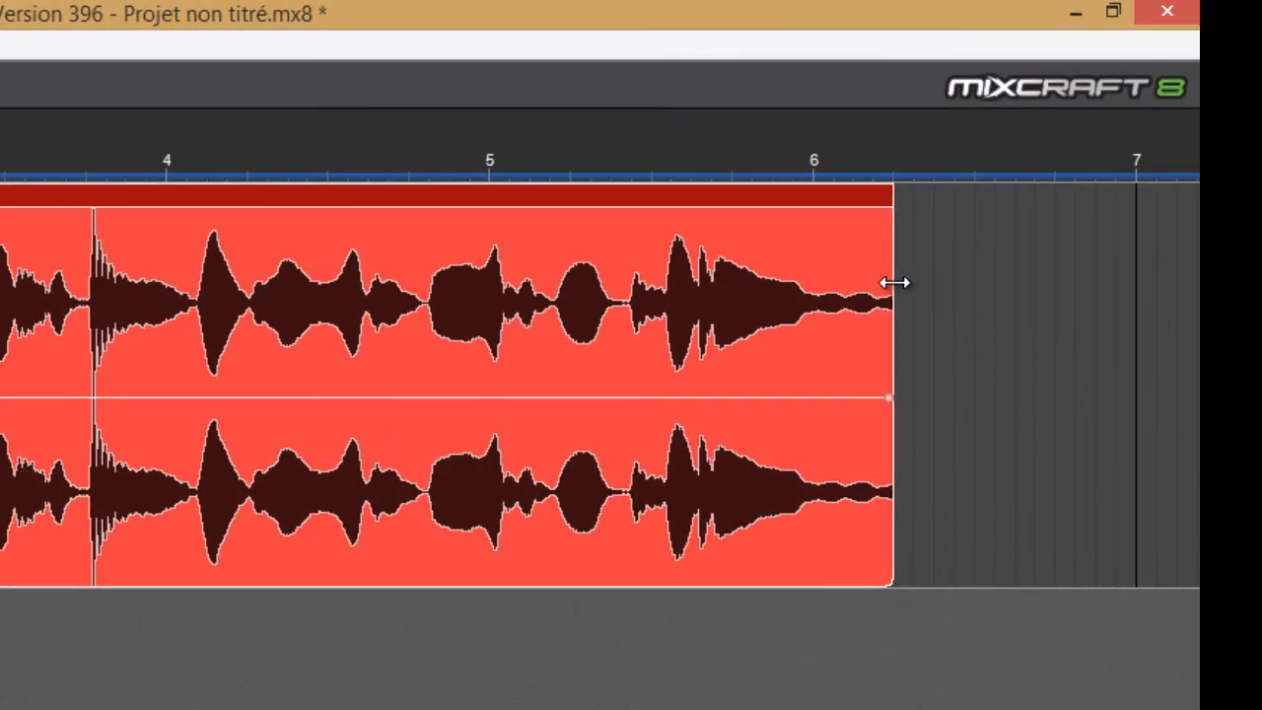
Fit the clip to the sound by extending its end to about measure 6.5 and trimming the silent start, and move it to measure 1
{"action": "left_click_drag", "start_coordinate": [894, 283], "coordinate": [1000, 308]}
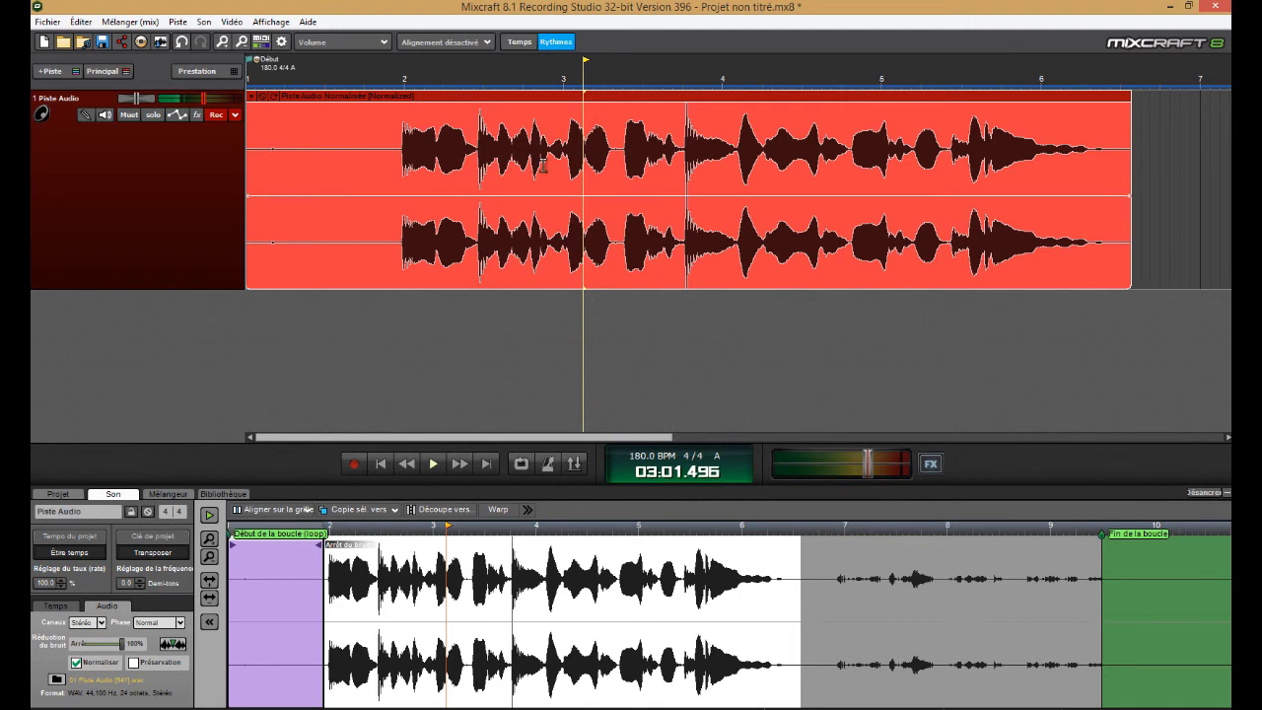
{"action": "left_click", "coordinate": [379, 466]}
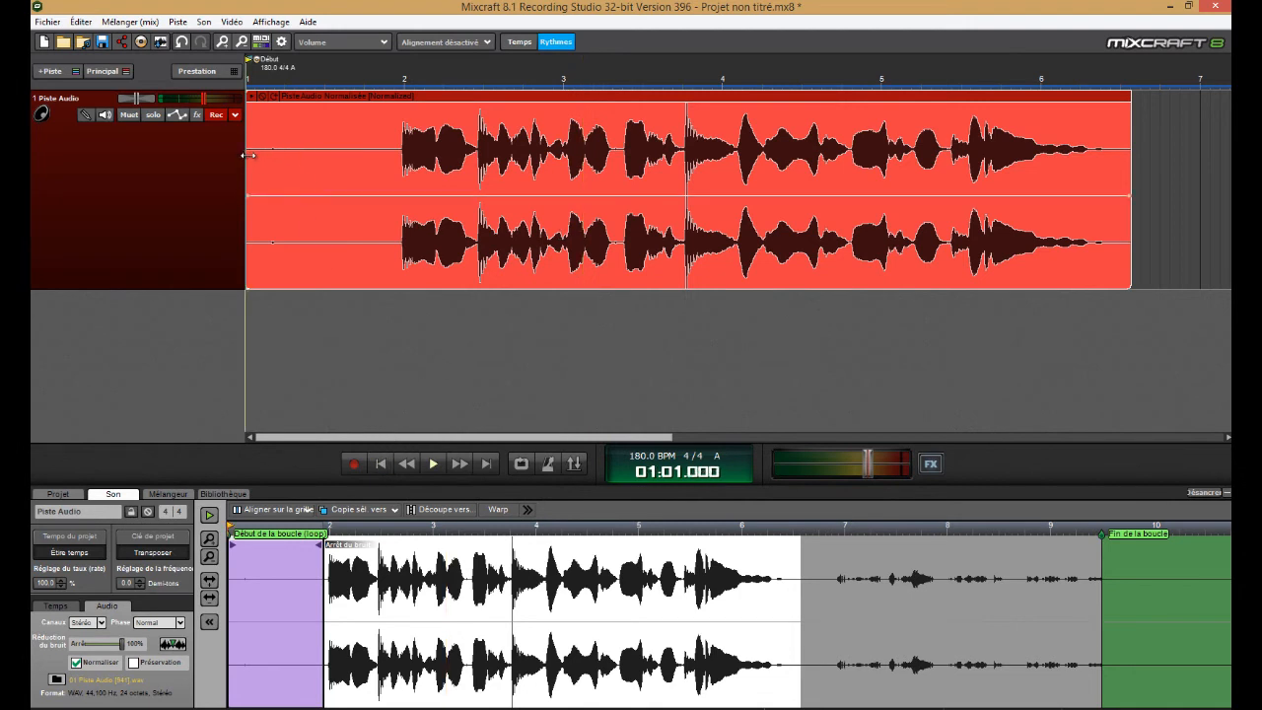
{"action": "left_click_drag", "start_coordinate": [248, 155], "coordinate": [398, 159]}
{"action": "left_click_drag", "start_coordinate": [549, 102], "coordinate": [399, 105]}
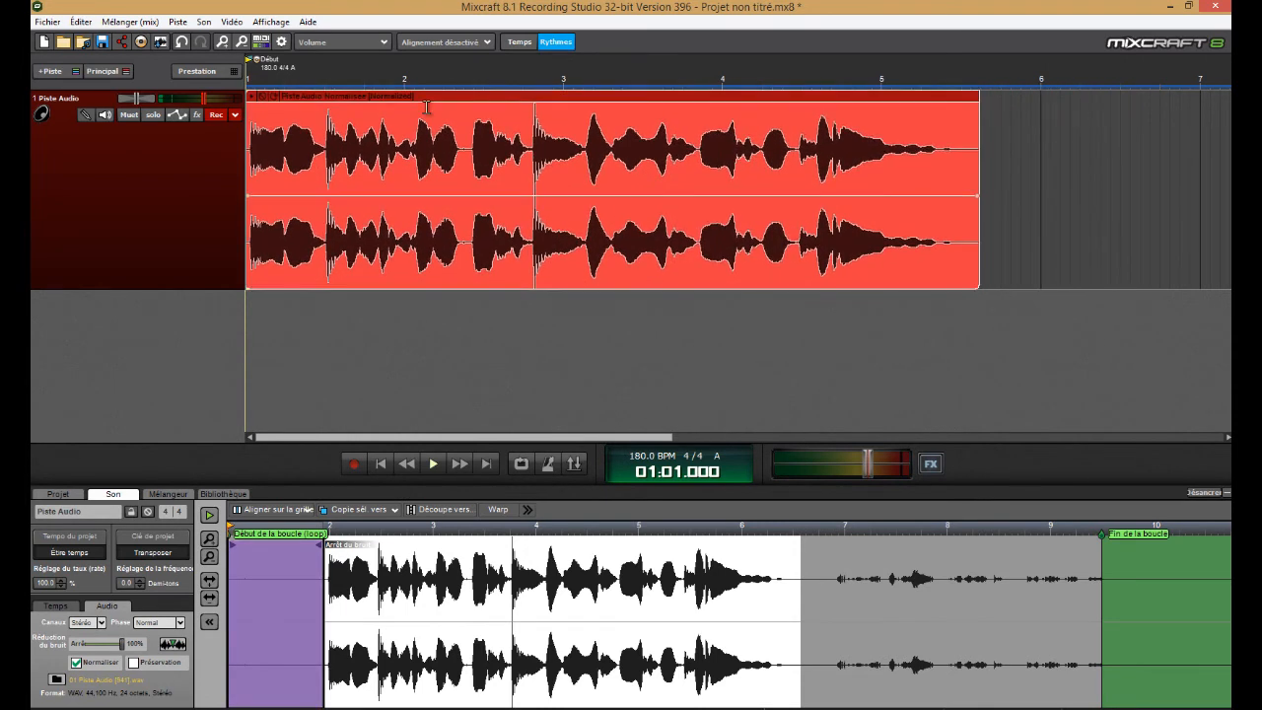
Play the cleaned clip from the beginning to hear the result and return the playhead to the start
{"action": "left_click", "coordinate": [433, 464]}
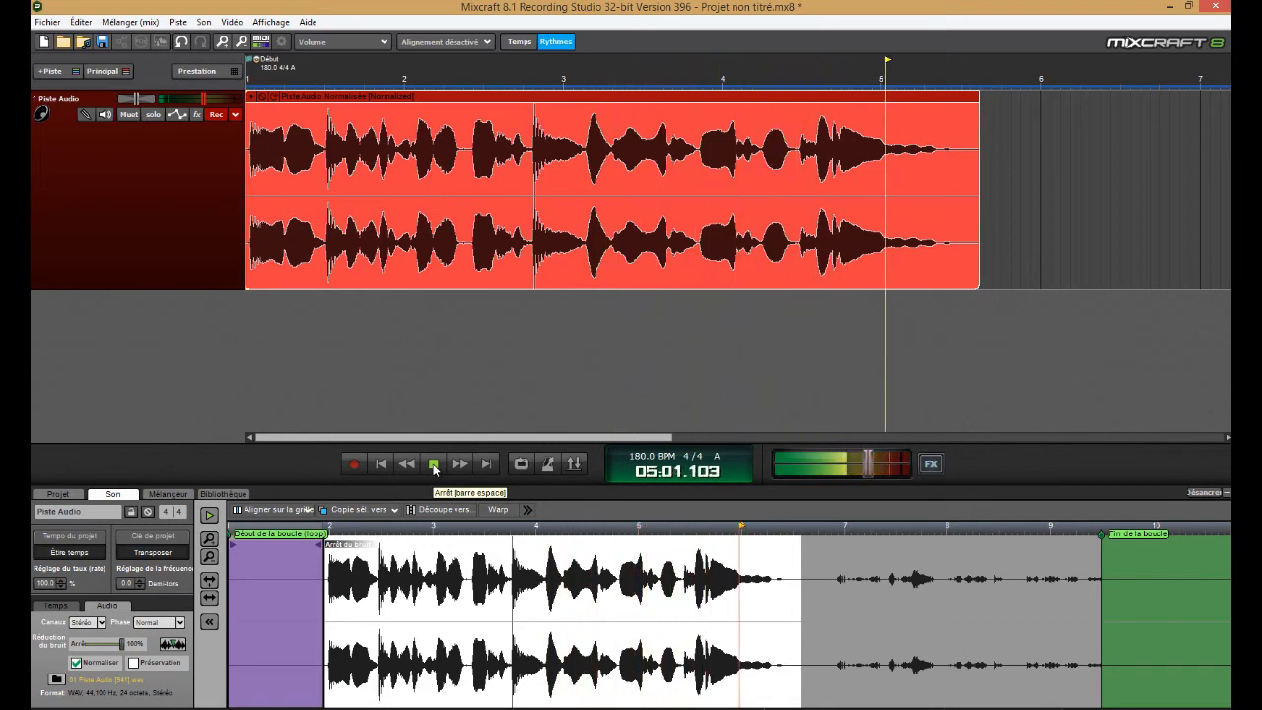
{"action": "left_click", "coordinate": [433, 464]}
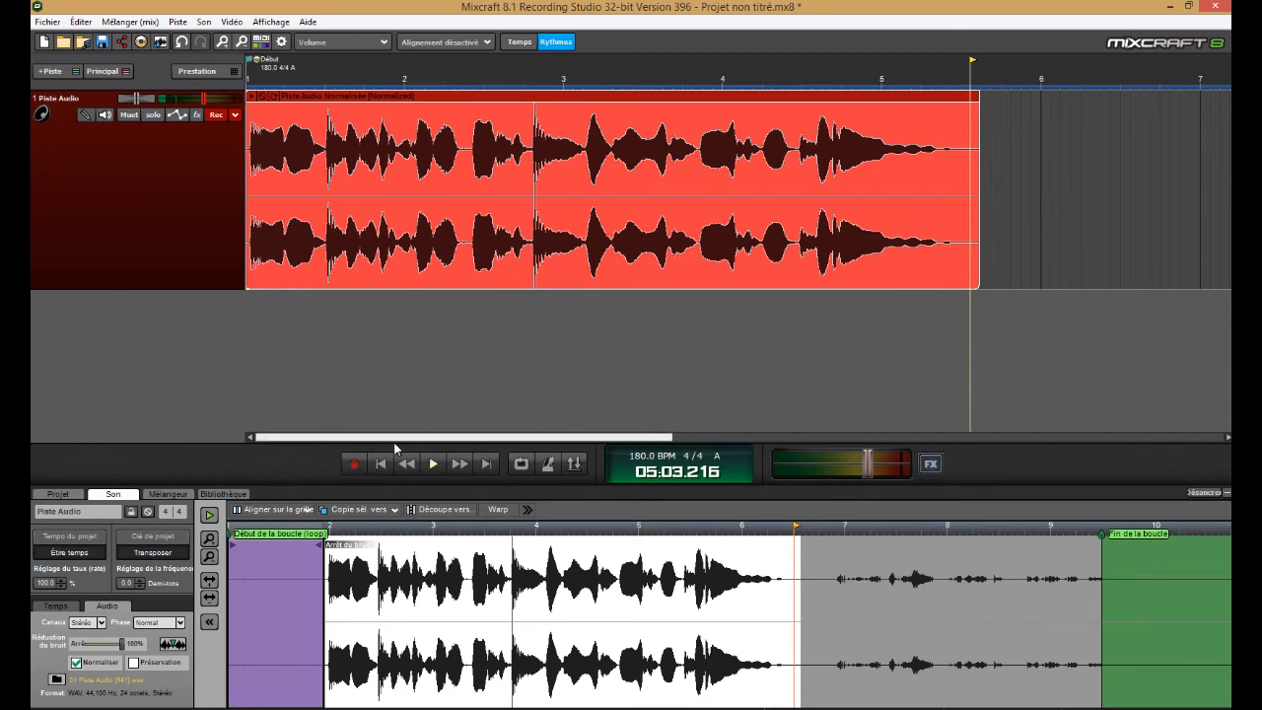
{"action": "left_click", "coordinate": [381, 463]}
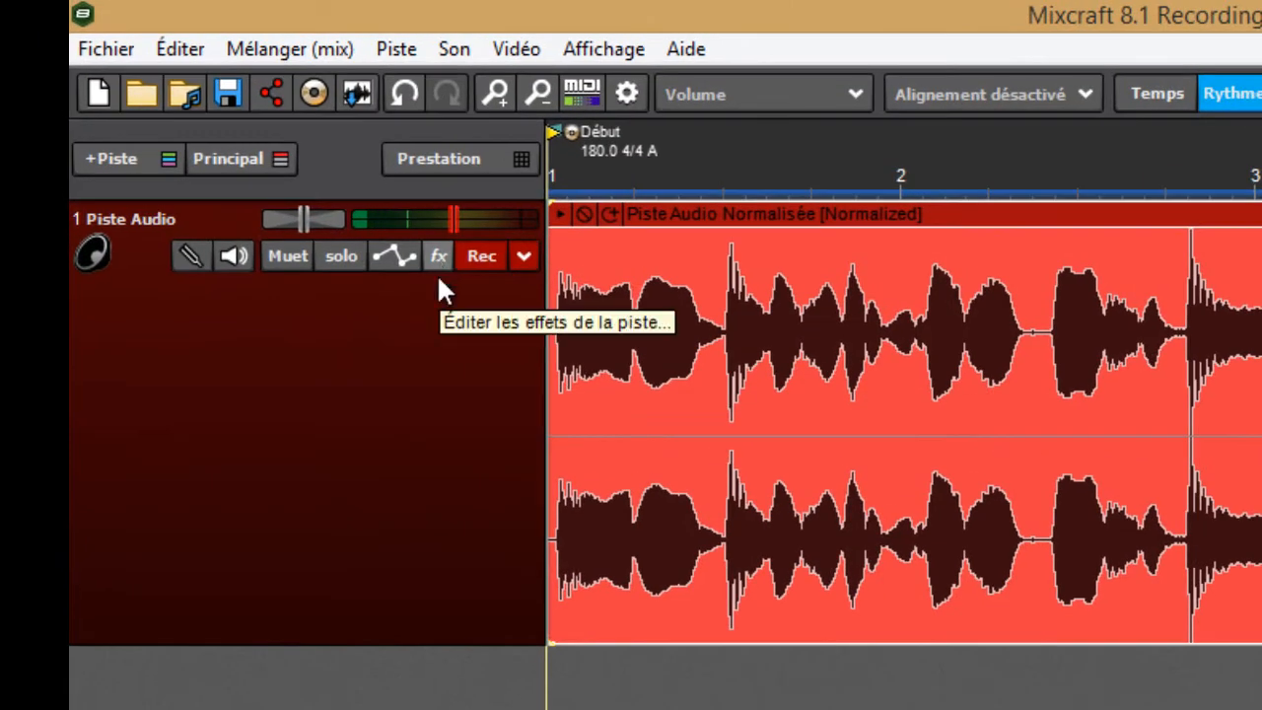
Add the Egaliseur (EQ) Acoustica effect to the audio track and open its settings
{"action": "left_click", "coordinate": [438, 259]}
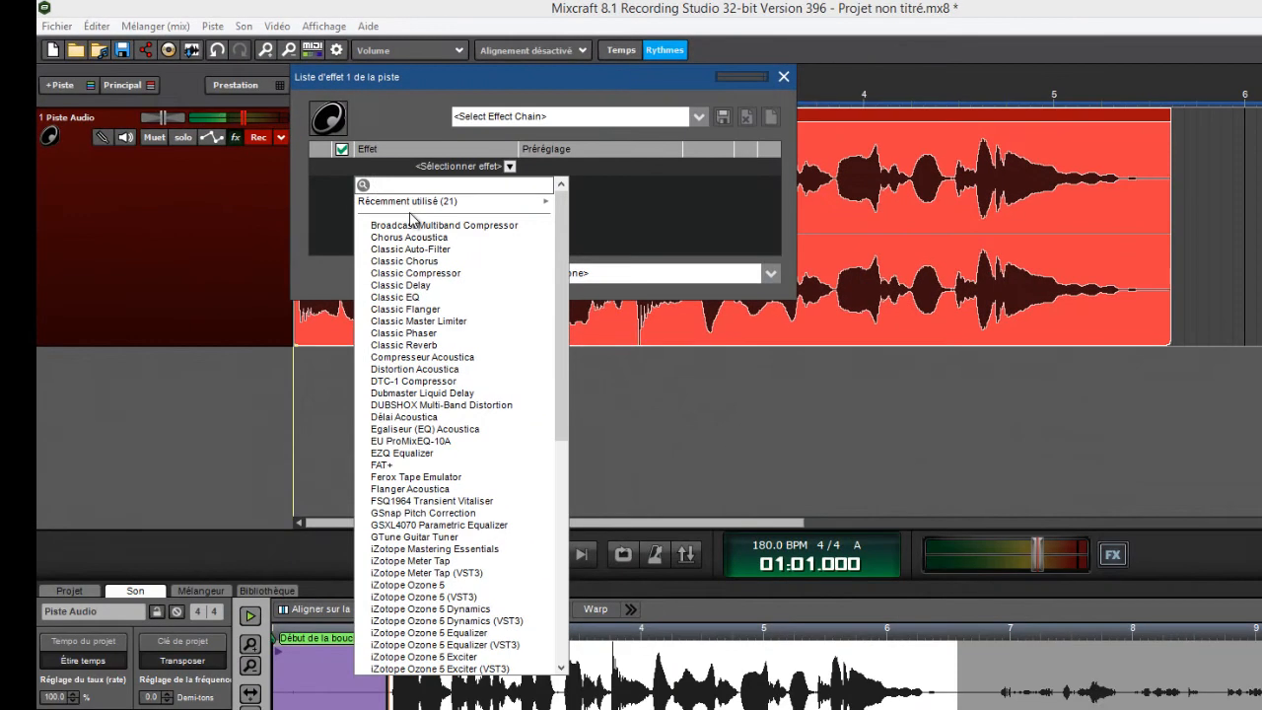
{"action": "mouse_move", "coordinate": [561, 273]}
{"action": "left_mouse_down"}
{"action": "mouse_move", "coordinate": [571, 517]}
{"action": "mouse_move", "coordinate": [553, 381]}
{"action": "mouse_move", "coordinate": [564, 257]}
{"action": "left_mouse_up"}
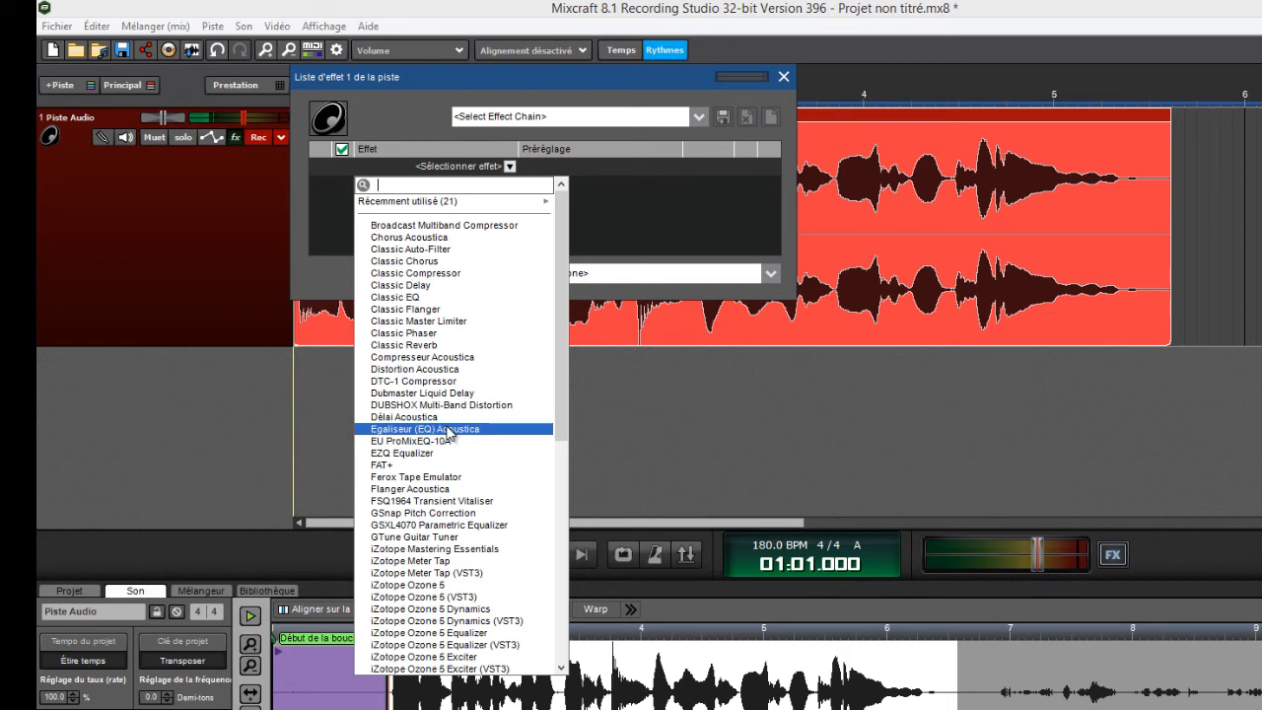
{"action": "scroll", "coordinate": [443, 464], "scroll_direction": "down", "scroll_amount": 2}
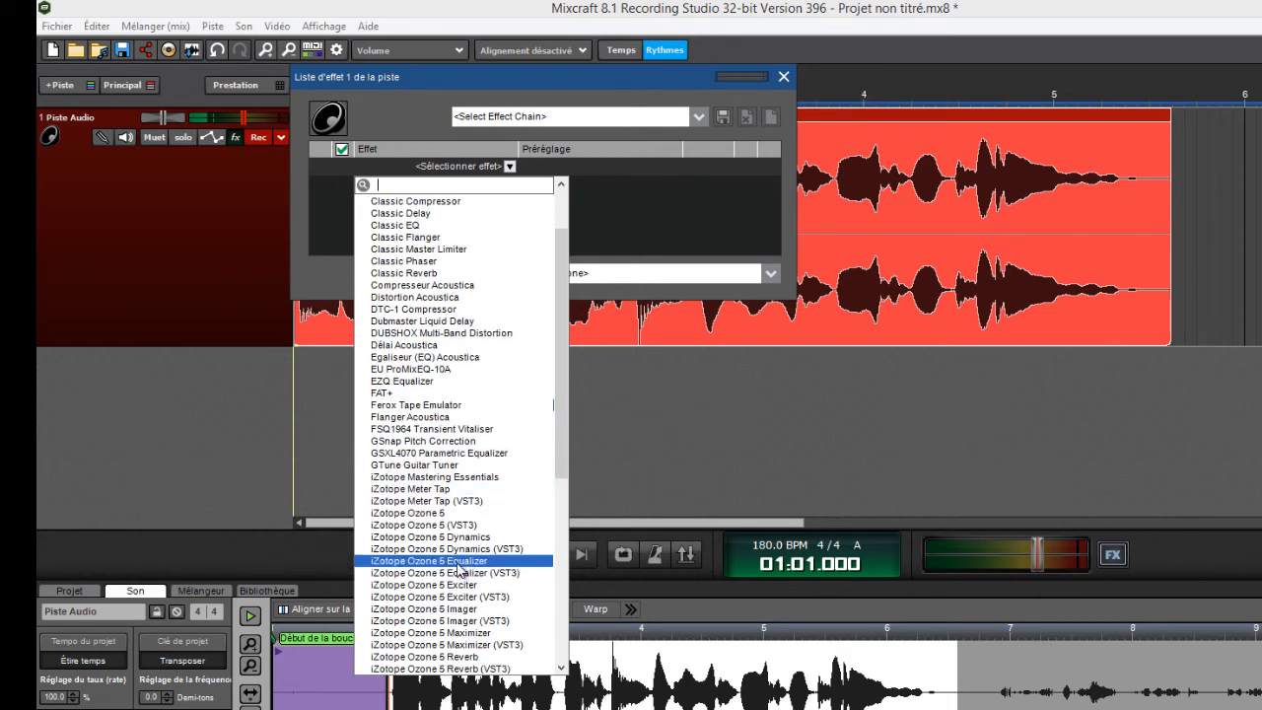
{"action": "scroll", "coordinate": [446, 574], "scroll_direction": "down", "scroll_amount": 6}
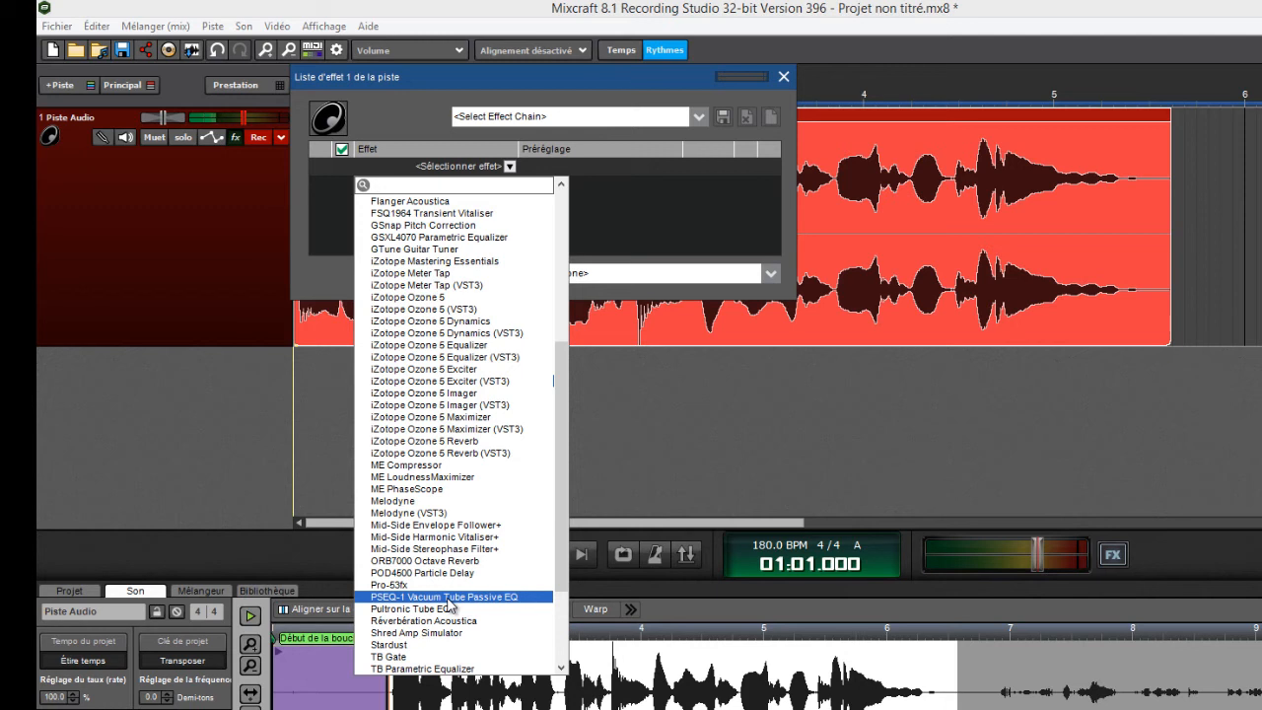
{"action": "scroll", "coordinate": [448, 522], "scroll_direction": "up", "scroll_amount": 8}
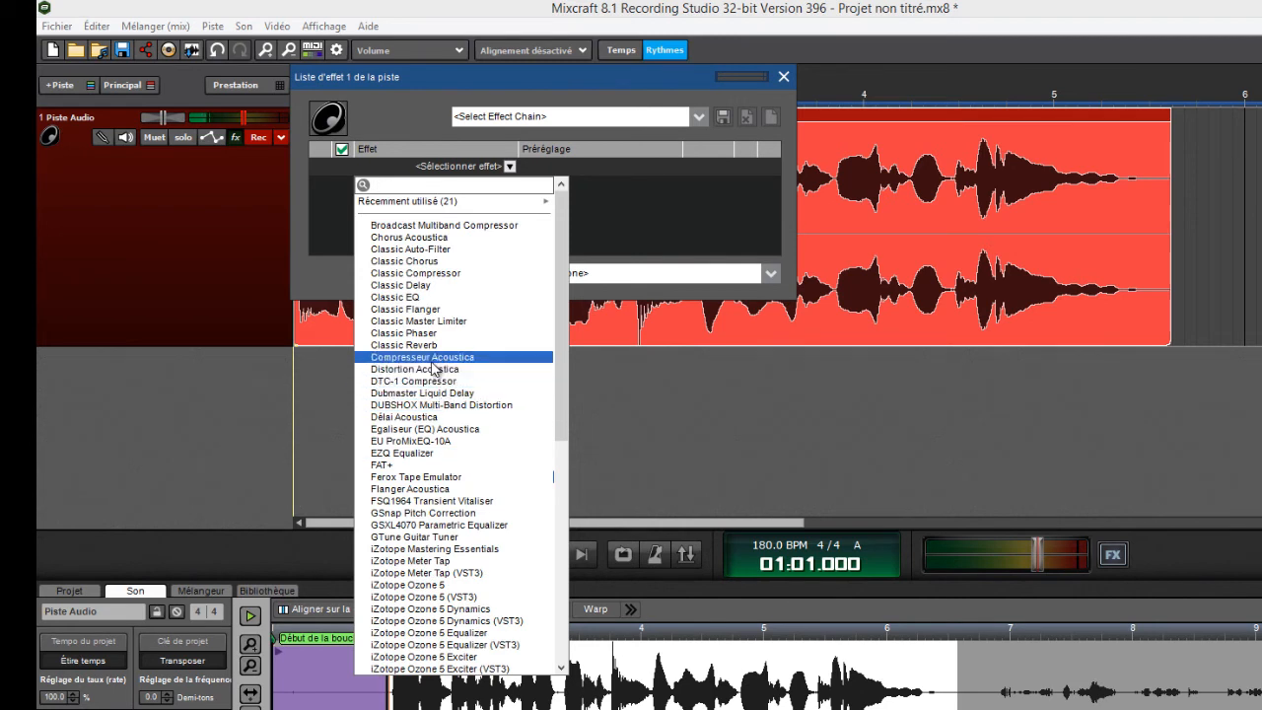
{"action": "left_click", "coordinate": [477, 431]}
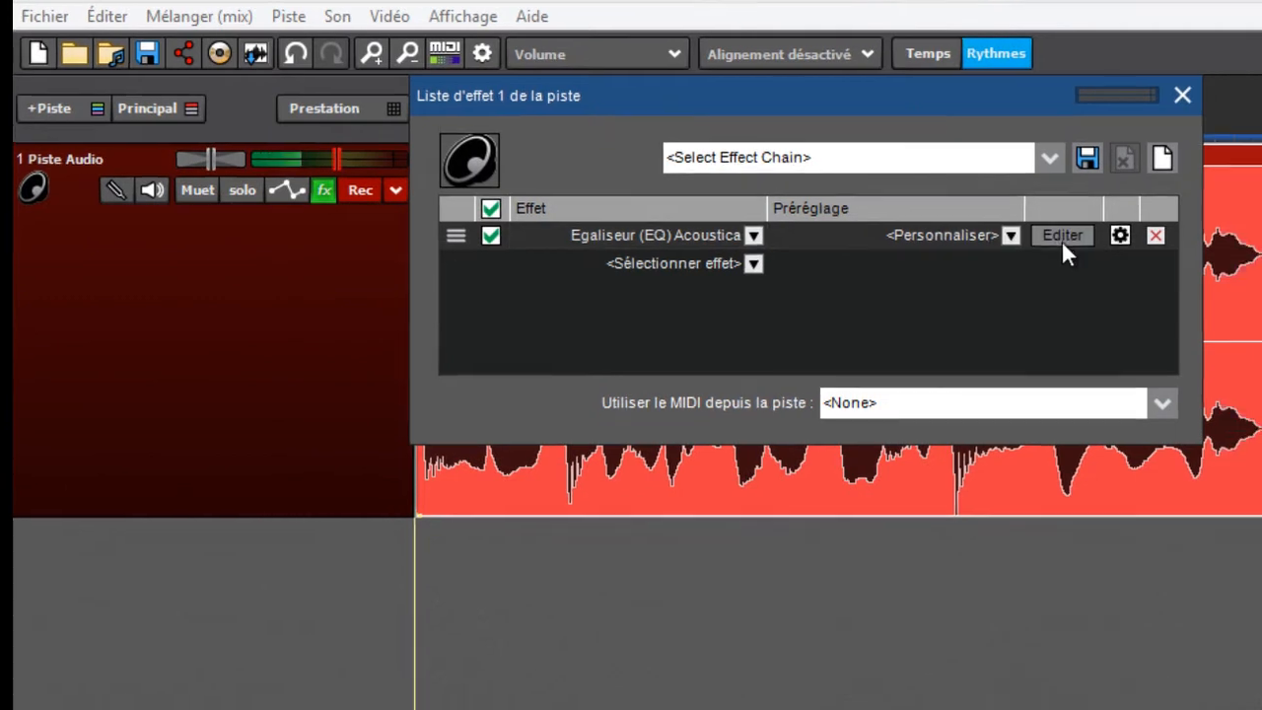
{"action": "left_click", "coordinate": [1103, 260]}
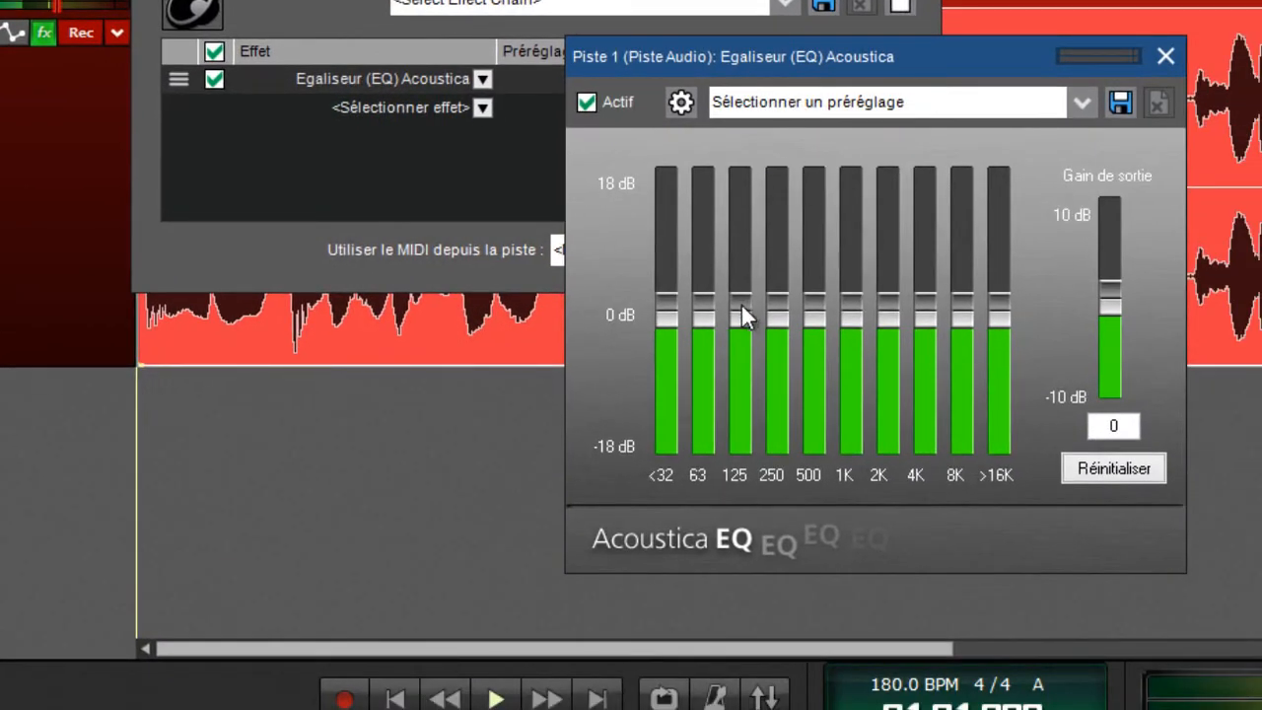
Try boosting the equalizer's <32, 250, 500, 1K and 2K bands by hand and reset all bands
{"action": "left_click_drag", "start_coordinate": [811, 292], "coordinate": [832, 252]}
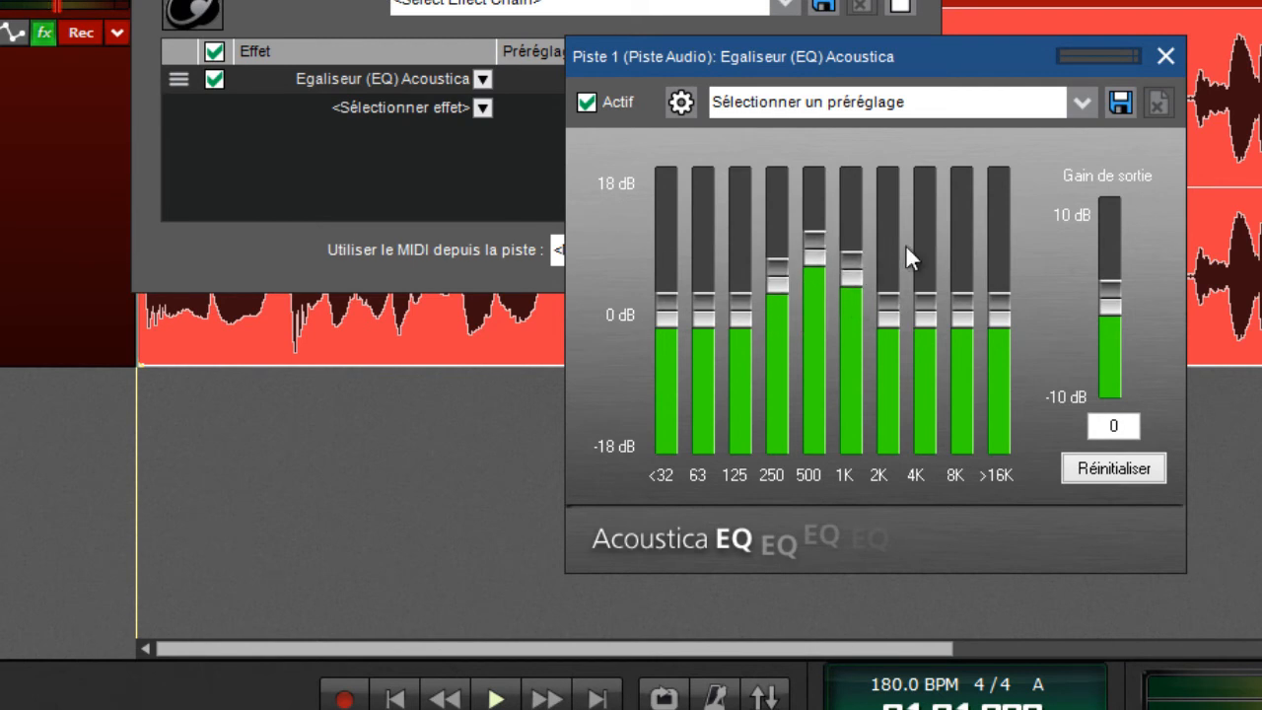
{"action": "left_click_drag", "start_coordinate": [893, 298], "coordinate": [891, 270]}
{"action": "left_click_drag", "start_coordinate": [674, 306], "coordinate": [670, 238]}
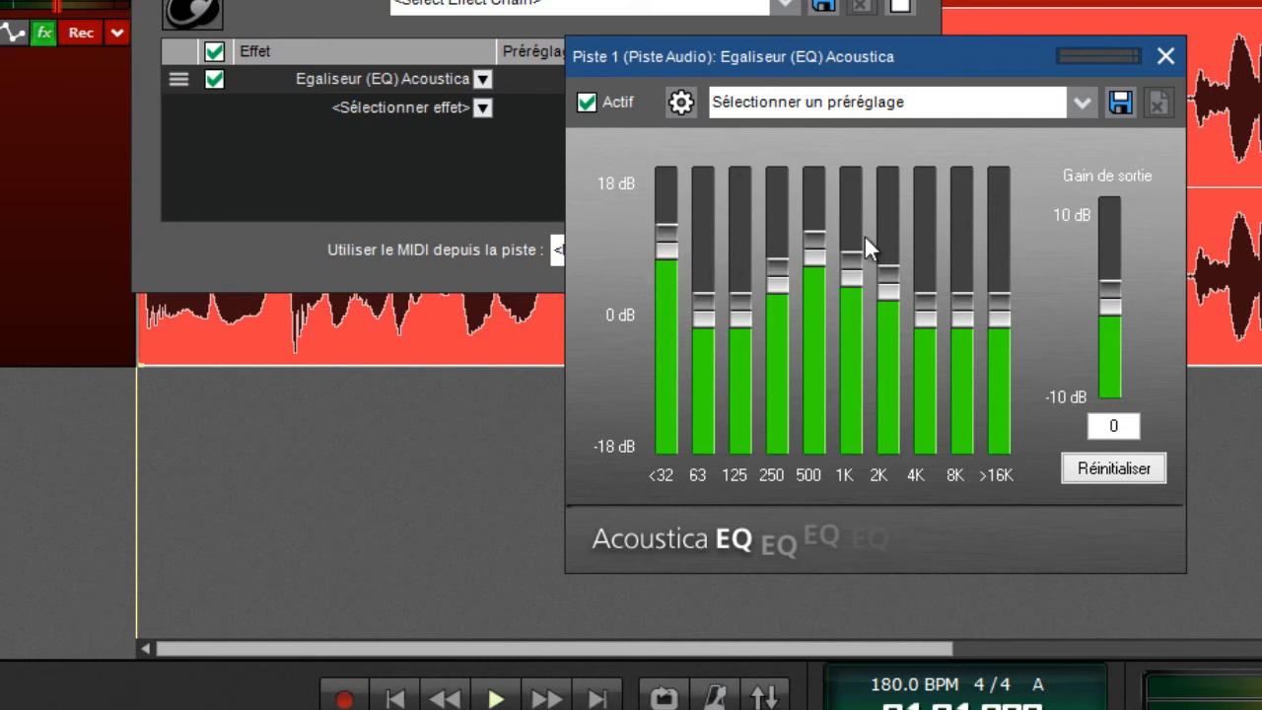
{"action": "left_click", "coordinate": [1101, 468]}
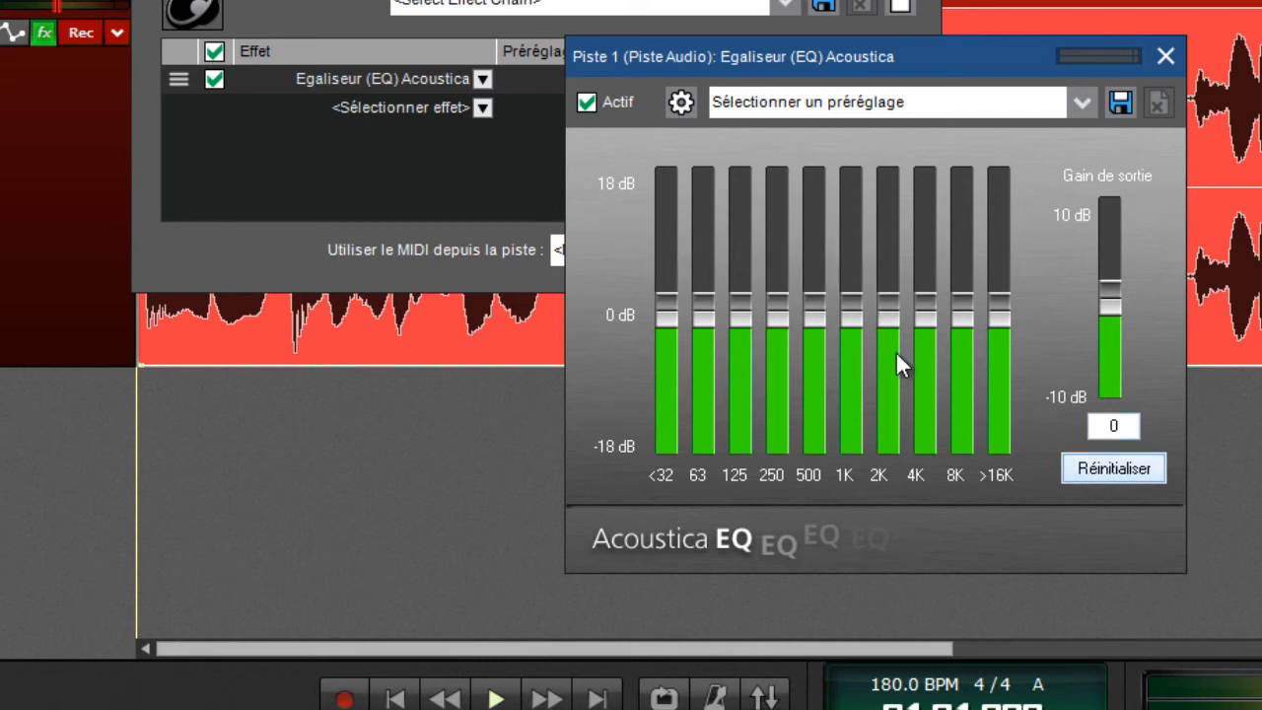
Apply the Vocal Presence Cut preset to the equalizer, nudge its 2K band slightly lower and close its settings
{"action": "left_click", "coordinate": [820, 98]}
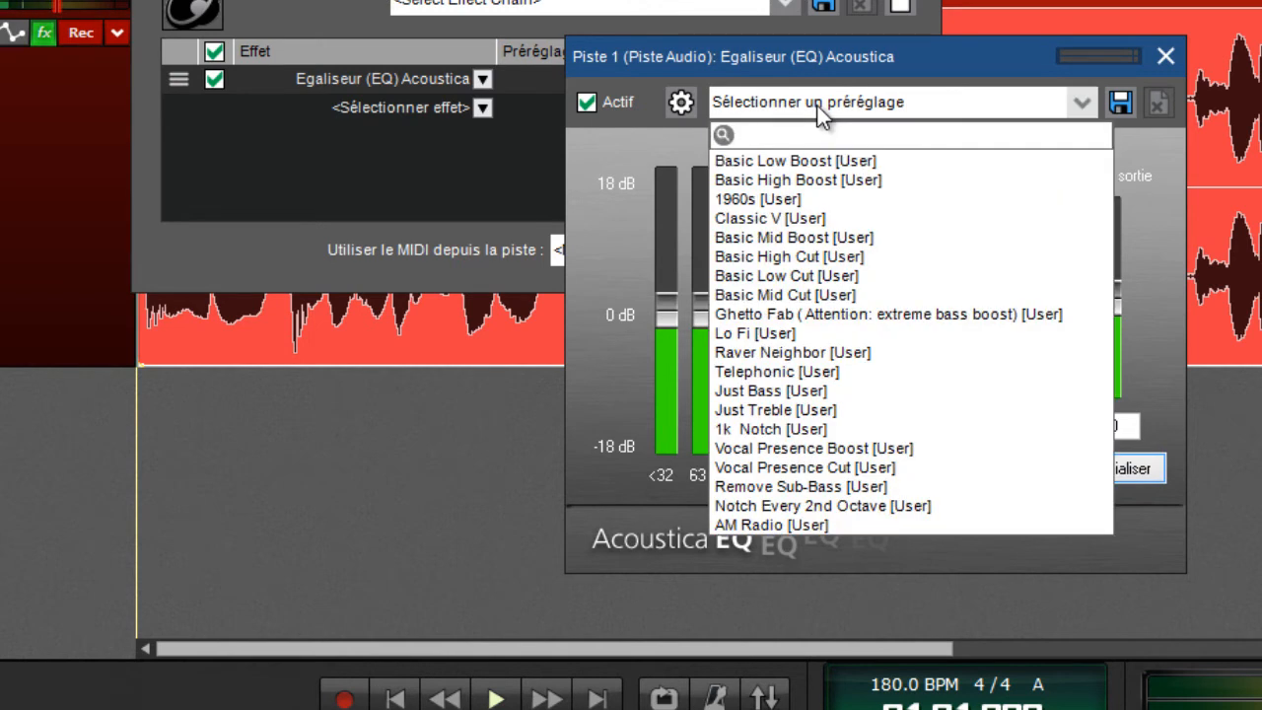
{"action": "left_click", "coordinate": [851, 468]}
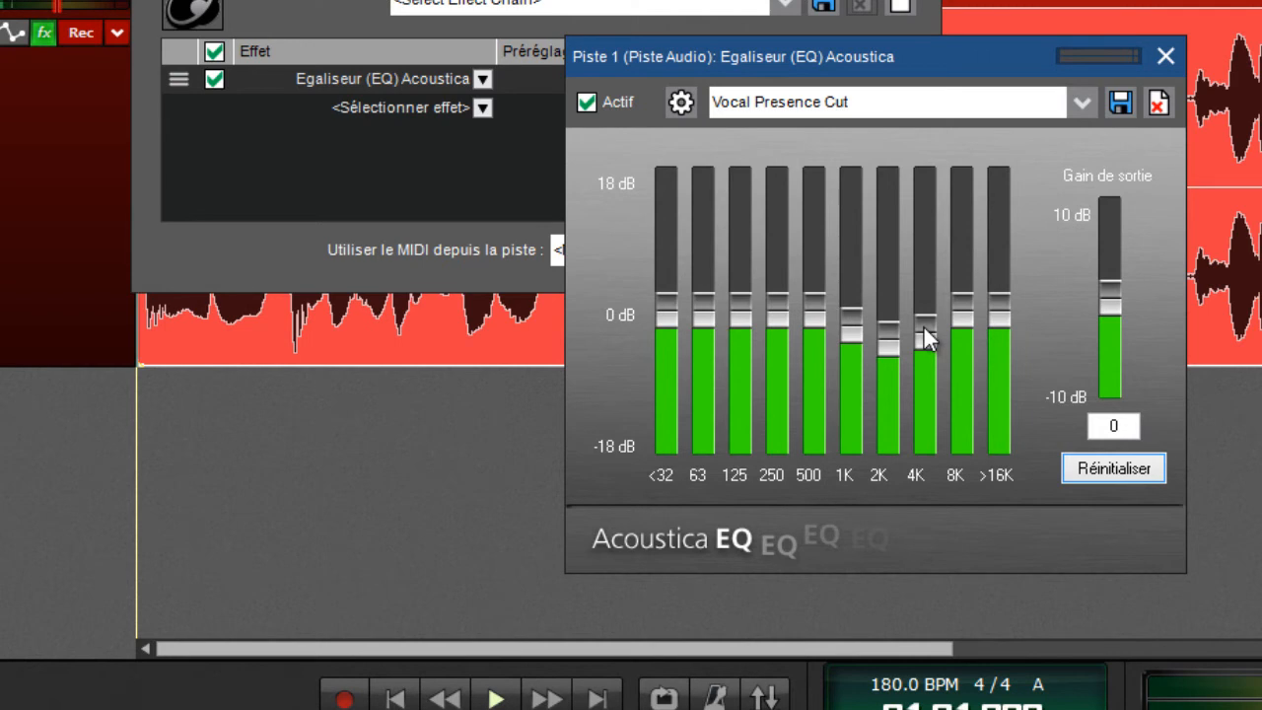
{"action": "left_click_drag", "start_coordinate": [878, 58], "coordinate": [1261, 412]}
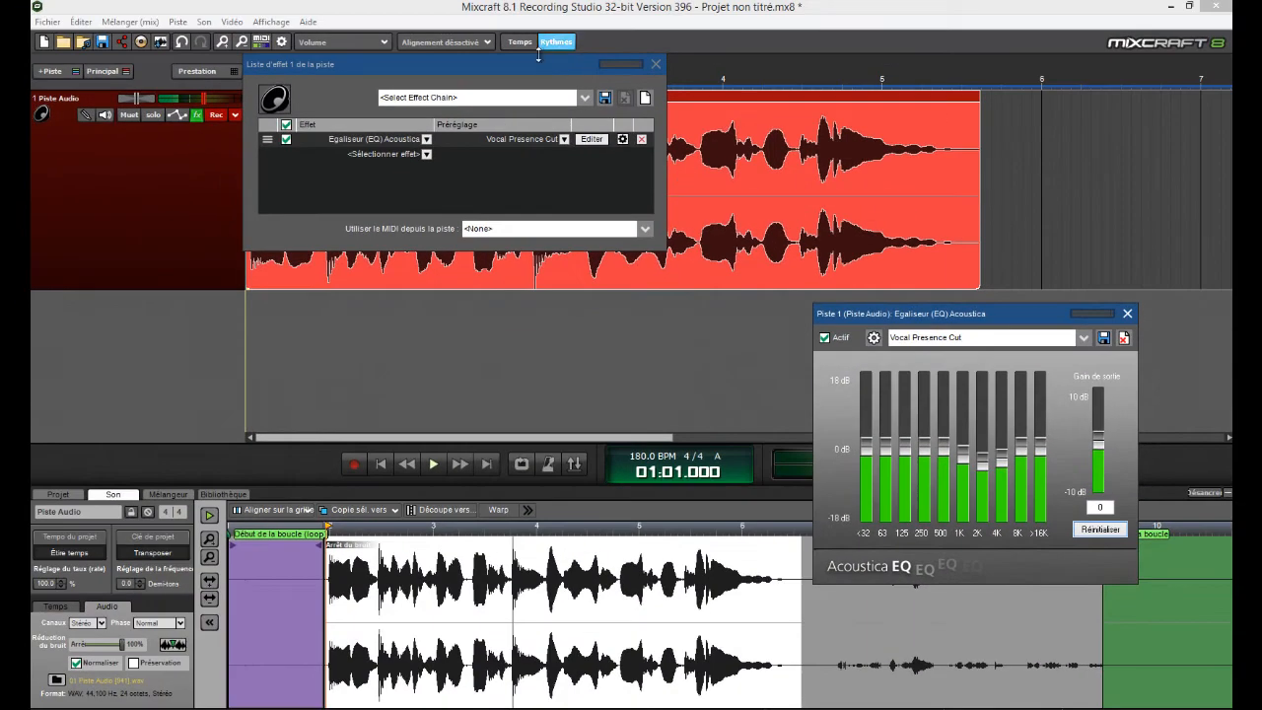
{"action": "left_click_drag", "start_coordinate": [537, 65], "coordinate": [511, 328]}
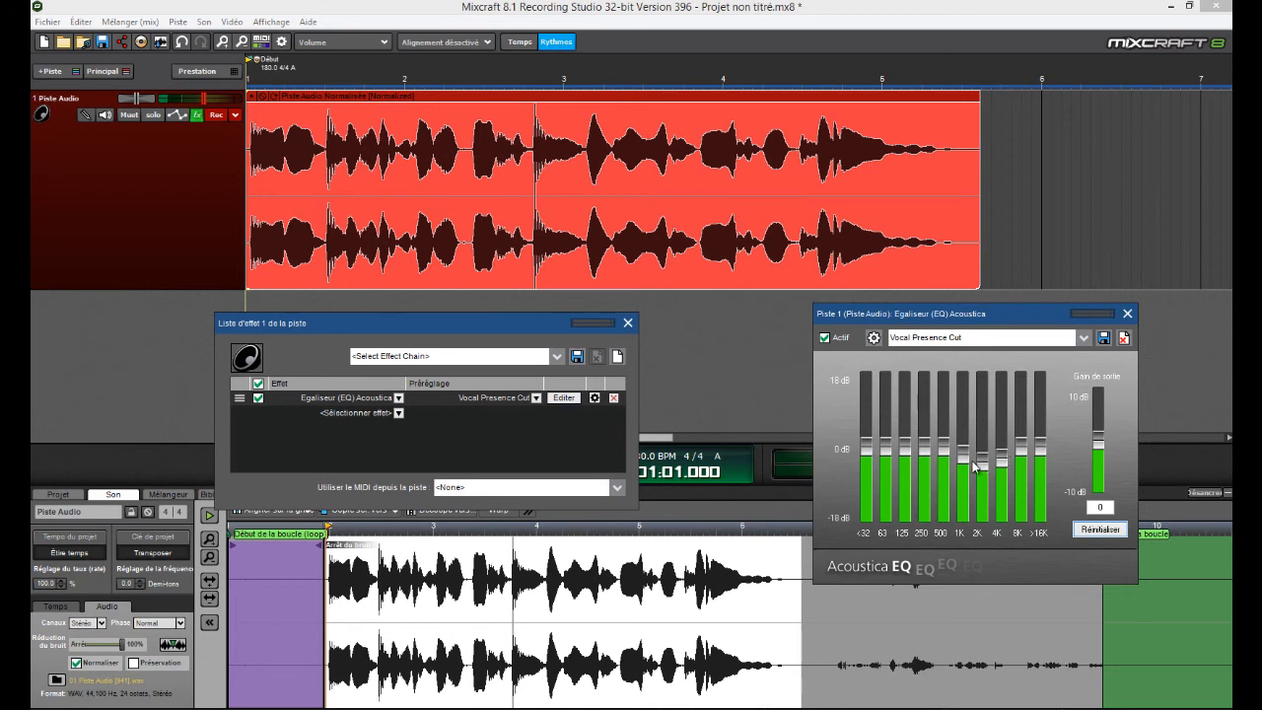
{"action": "left_click_drag", "start_coordinate": [974, 466], "coordinate": [976, 474]}
{"action": "left_click", "coordinate": [1128, 315]}
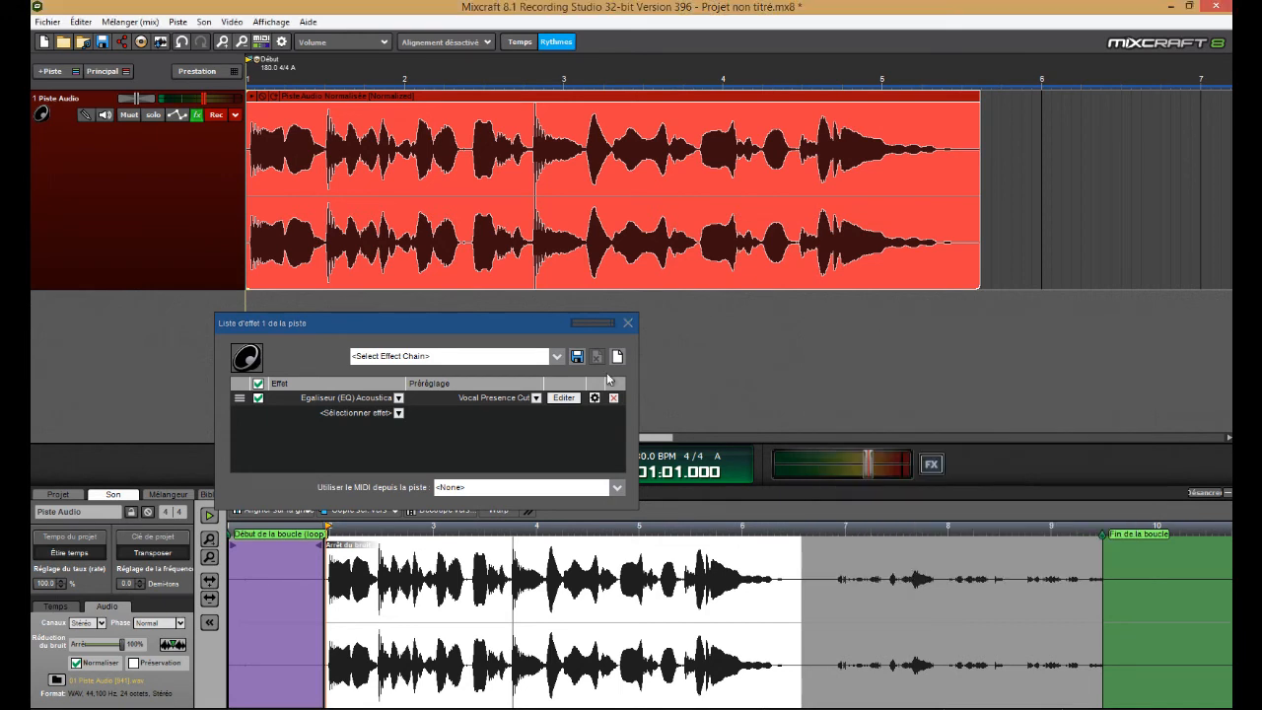
Add the Compresseur Acoustica effect to the track, apply its Vocal - In Your Face preset and close its settings
{"action": "left_click", "coordinate": [363, 413]}
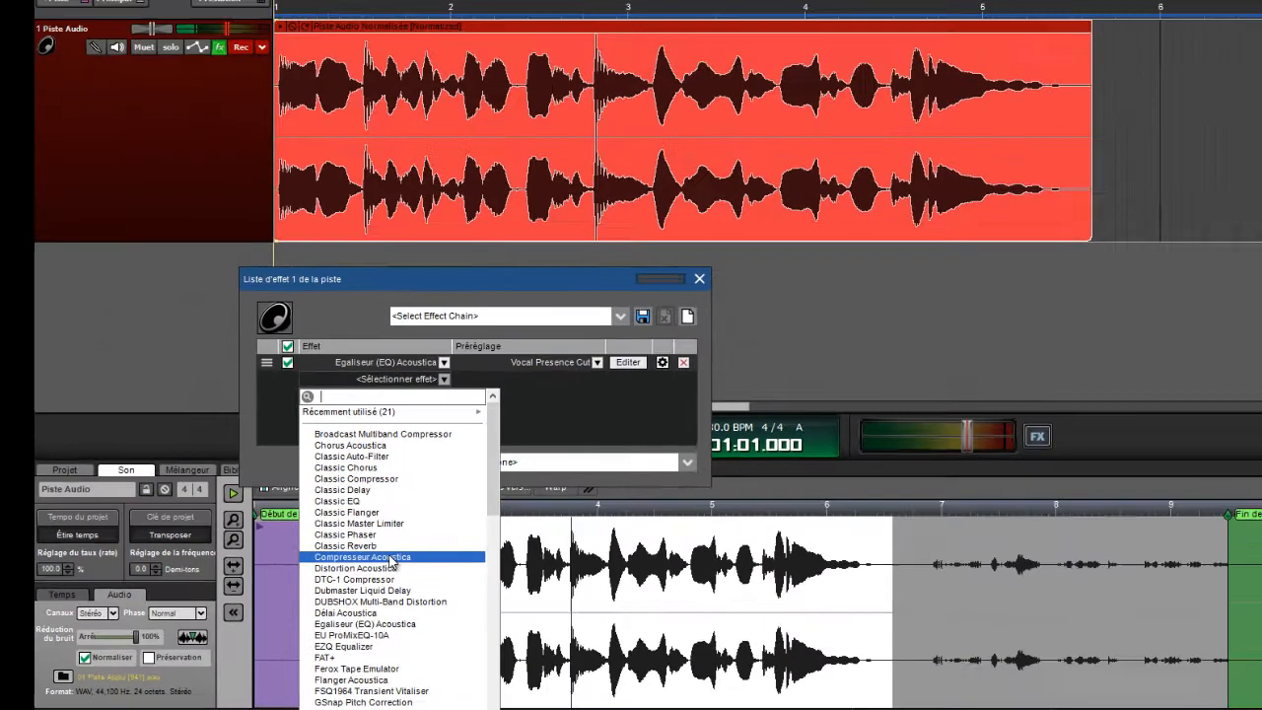
{"action": "left_click", "coordinate": [604, 473]}
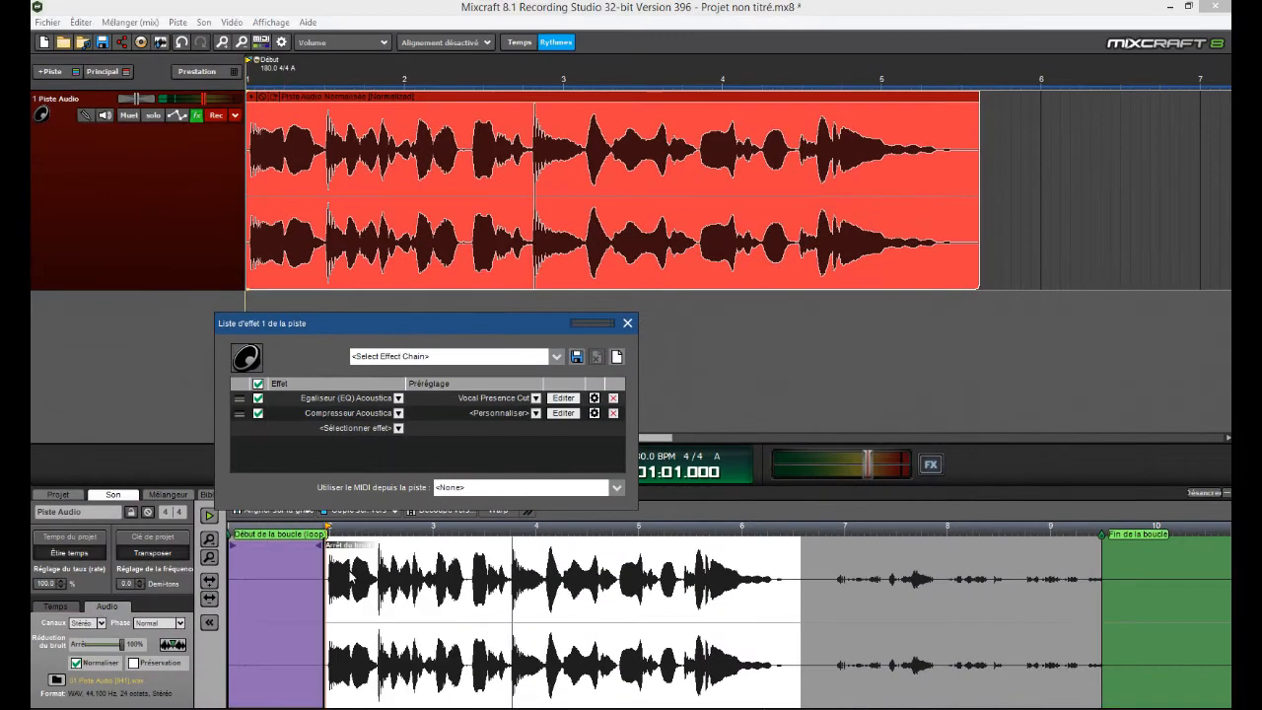
{"action": "left_click", "coordinate": [563, 413]}
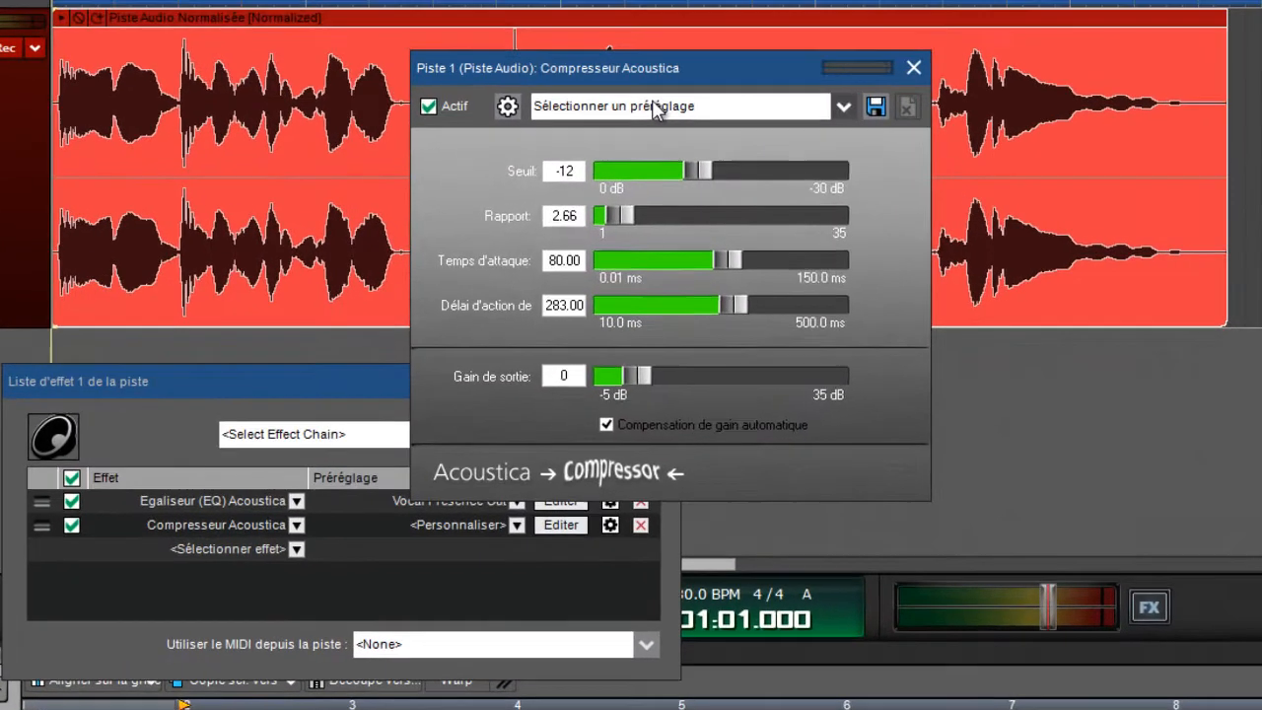
{"action": "left_click", "coordinate": [638, 130]}
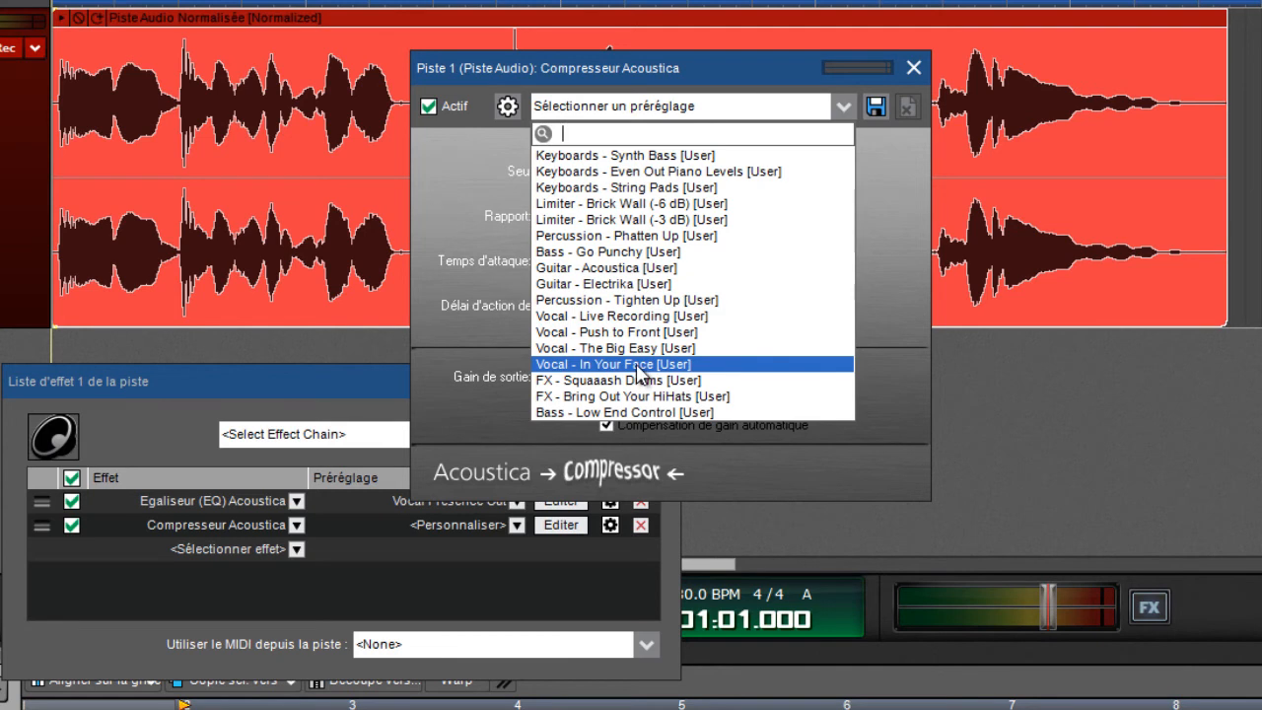
{"action": "left_click", "coordinate": [639, 372]}
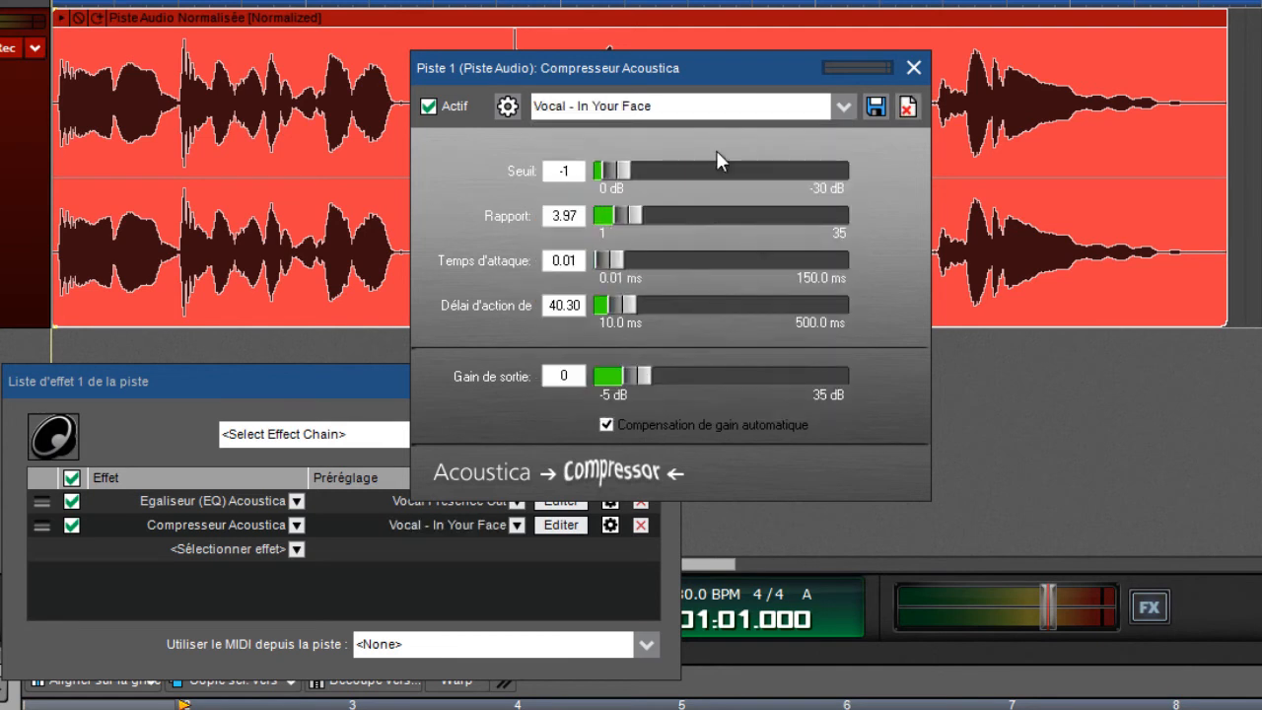
{"action": "left_click", "coordinate": [914, 67]}
Move the effect list clear of the transport controls, add the Réverbération Acoustica effect to the track and open its settings
{"action": "left_click_drag", "start_coordinate": [290, 381], "coordinate": [1162, 396]}
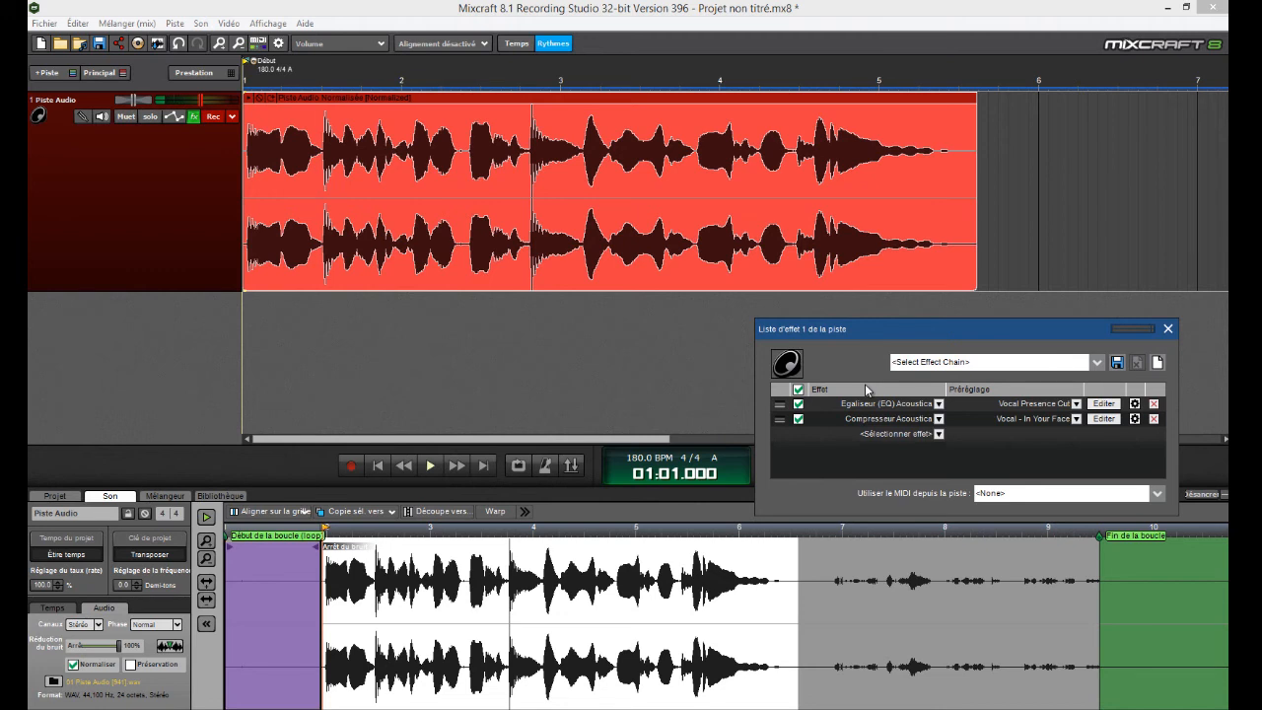
{"action": "left_click", "coordinate": [888, 434]}
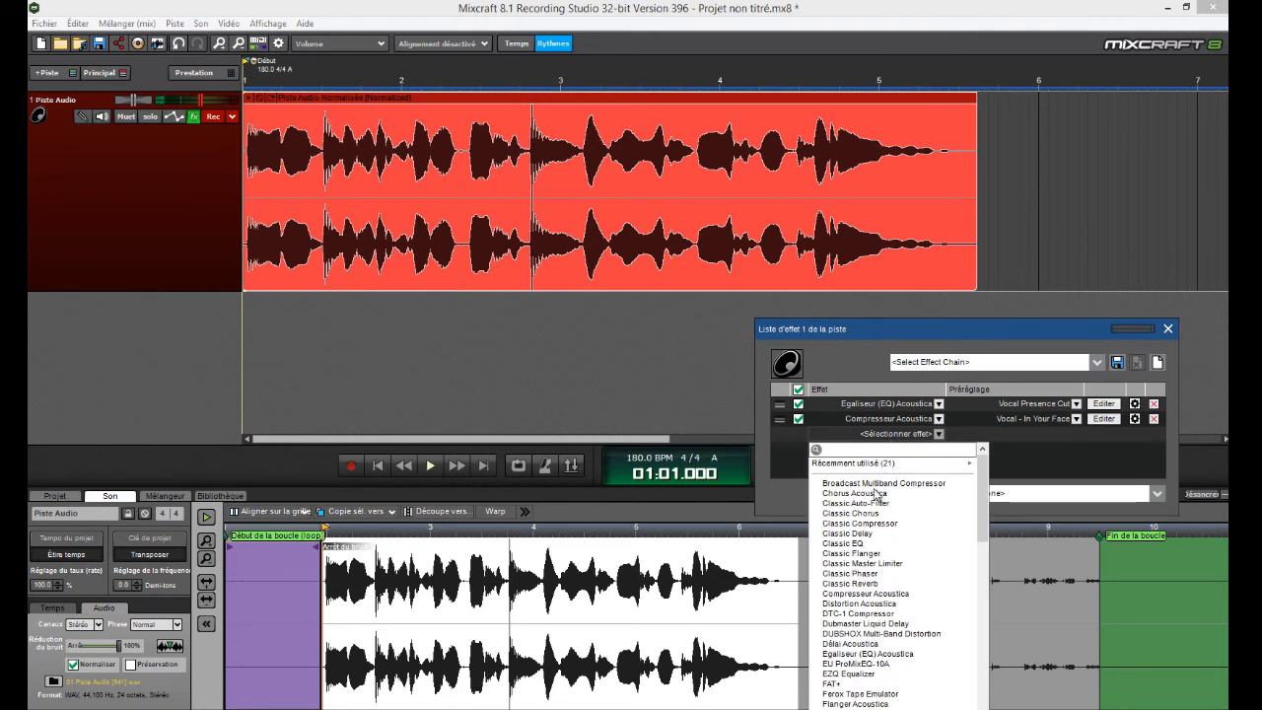
{"action": "scroll", "coordinate": [868, 586], "scroll_direction": "down", "scroll_amount": 10}
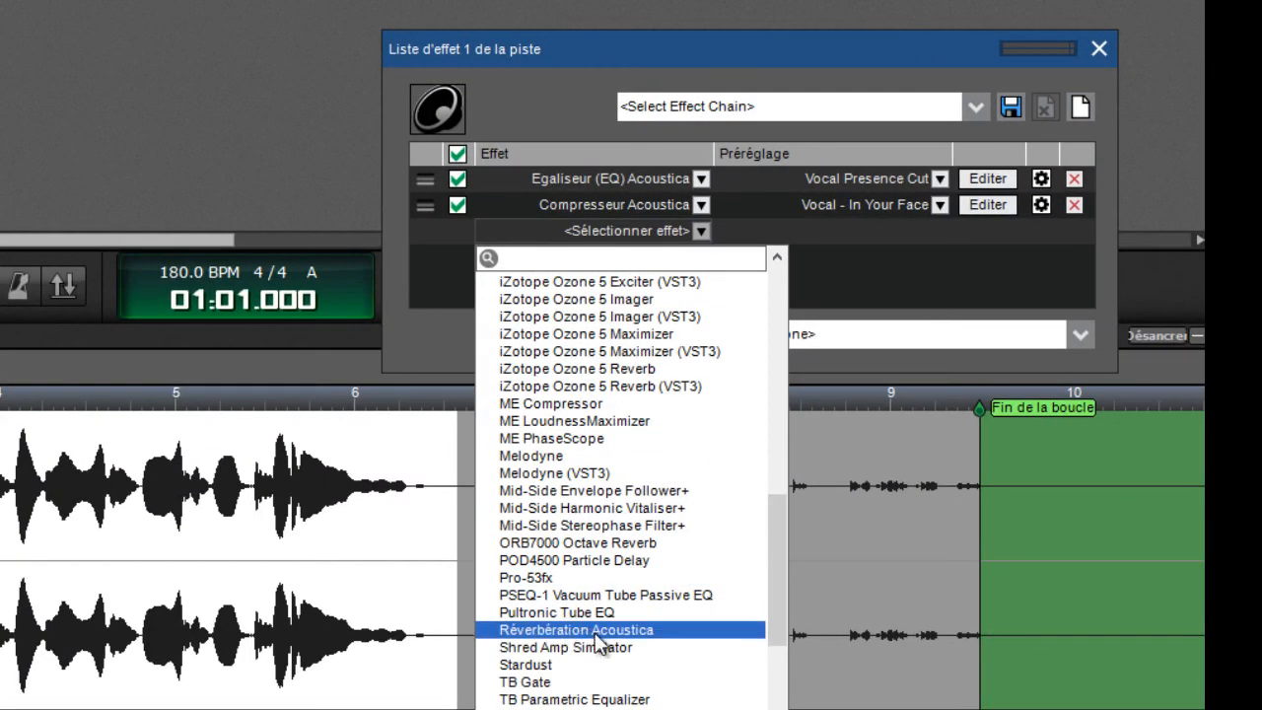
{"action": "left_click", "coordinate": [595, 632]}
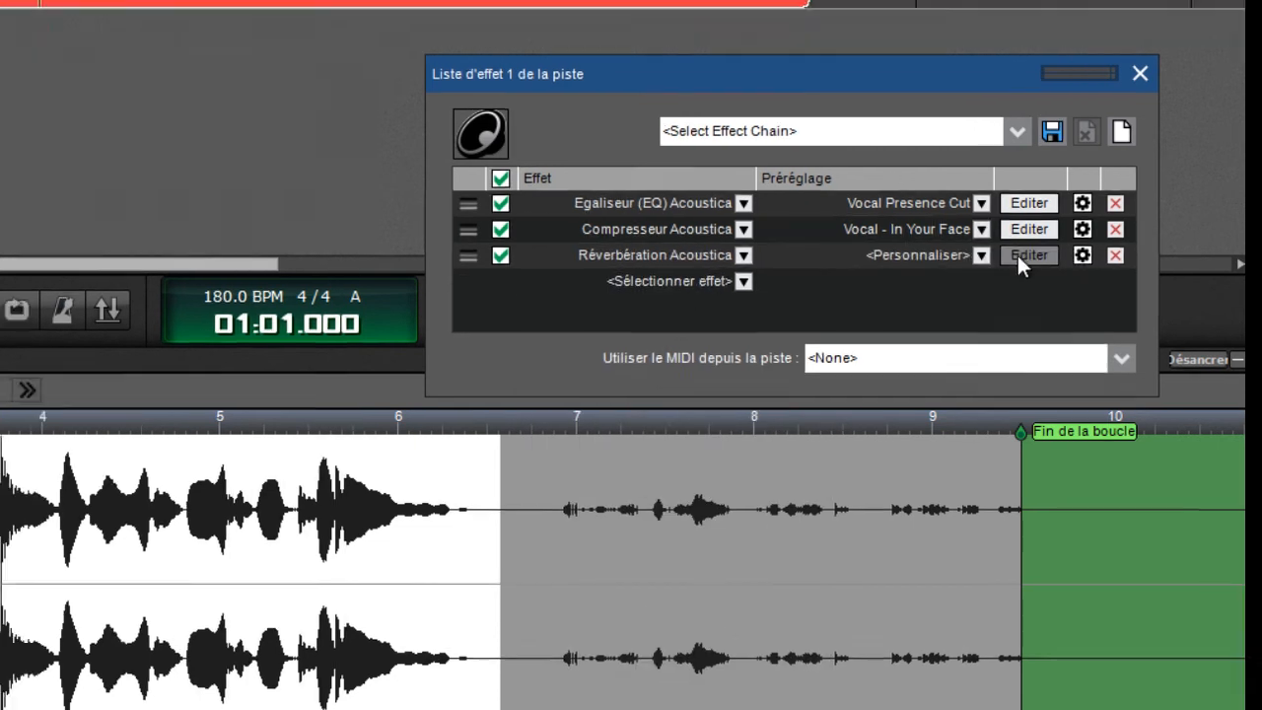
{"action": "left_click", "coordinate": [1019, 255]}
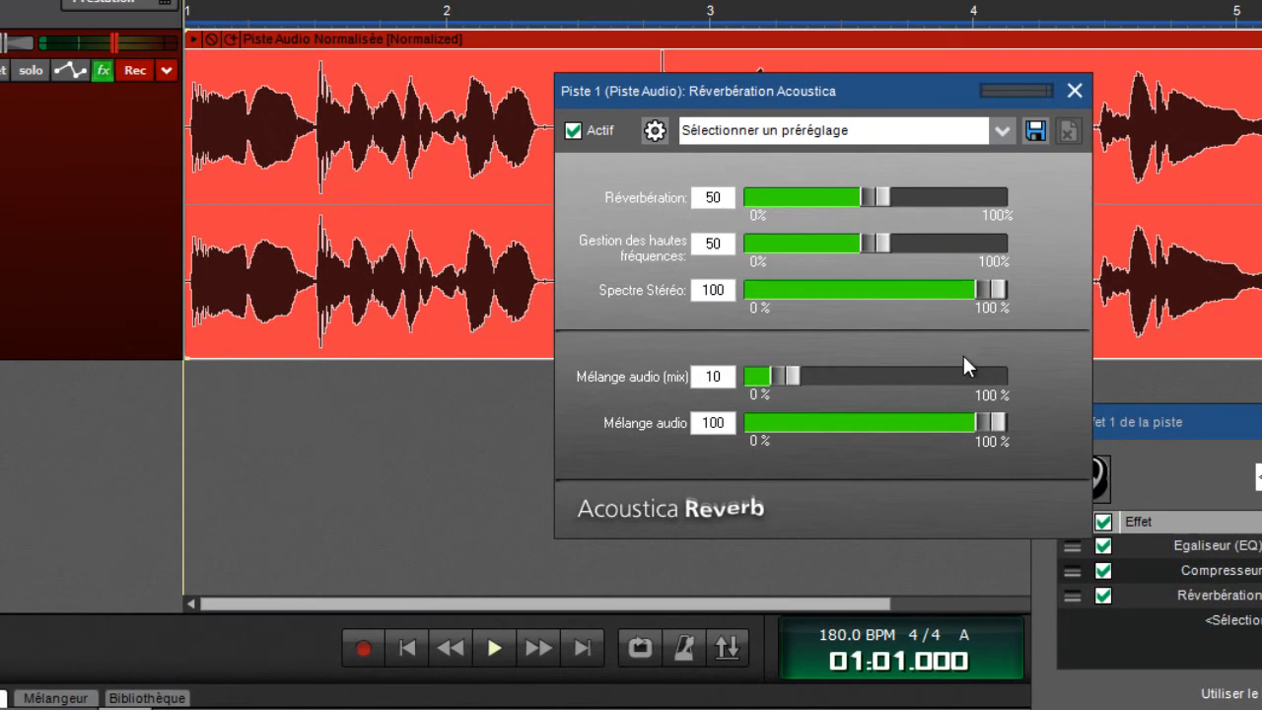
Apply the Room (Large) preset to the reverb, reduce its Réverbération amount to 52 and close its settings
{"action": "left_click", "coordinate": [817, 132]}
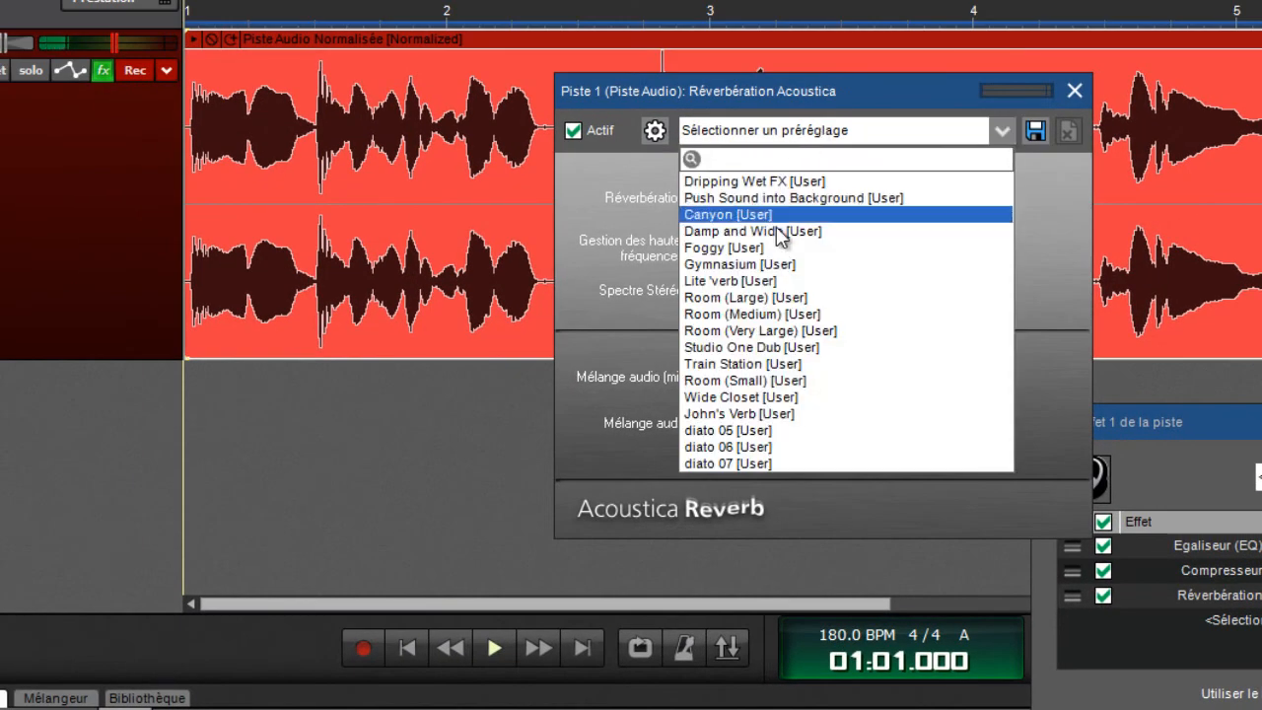
{"action": "left_click", "coordinate": [774, 298]}
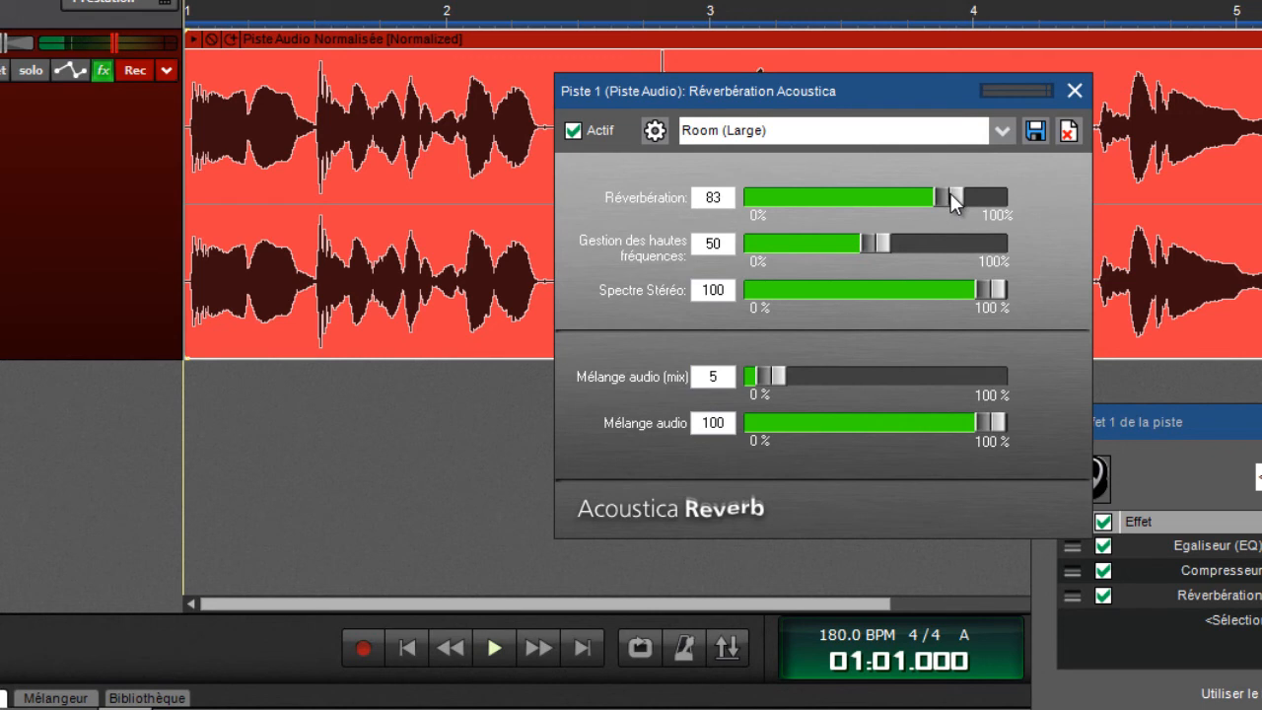
{"action": "left_click_drag", "start_coordinate": [937, 200], "coordinate": [880, 212]}
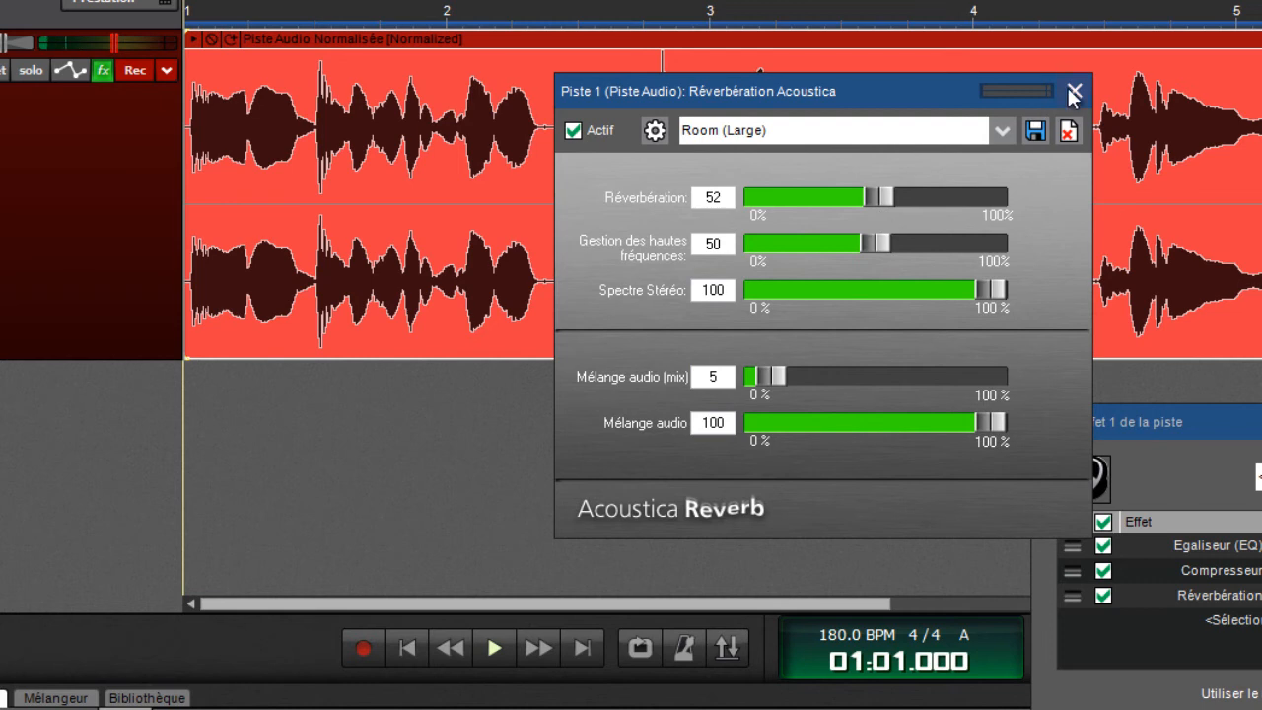
{"action": "left_click", "coordinate": [1073, 90]}
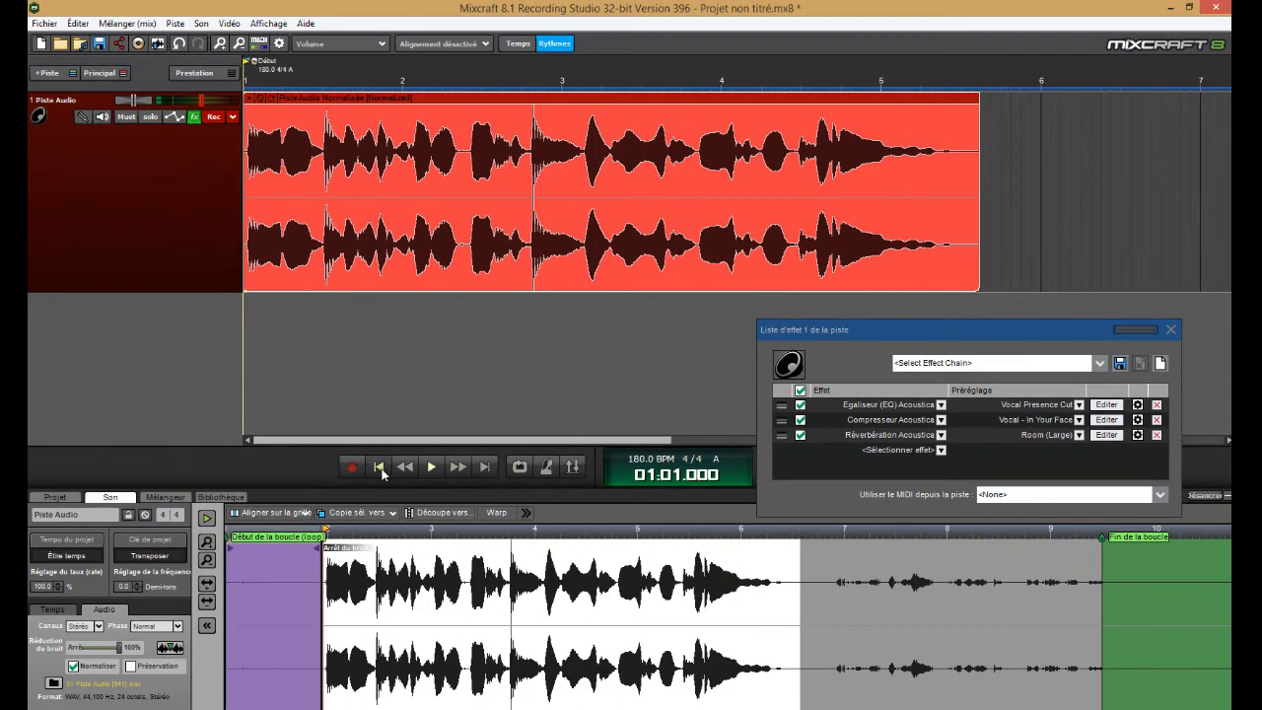
Compare the clip's playback with the whole effect chain active and bypassed, ending with all effects enabled and playback stopped
{"action": "left_click", "coordinate": [435, 469]}
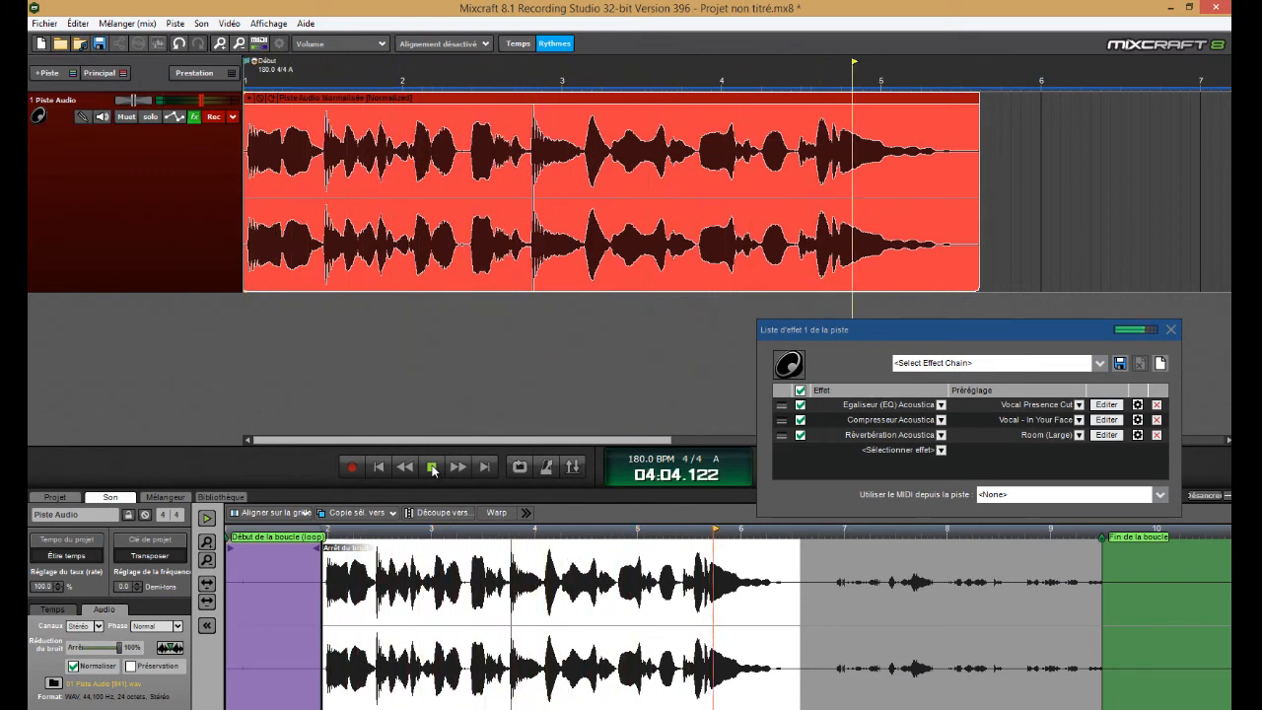
{"action": "left_click", "coordinate": [433, 468]}
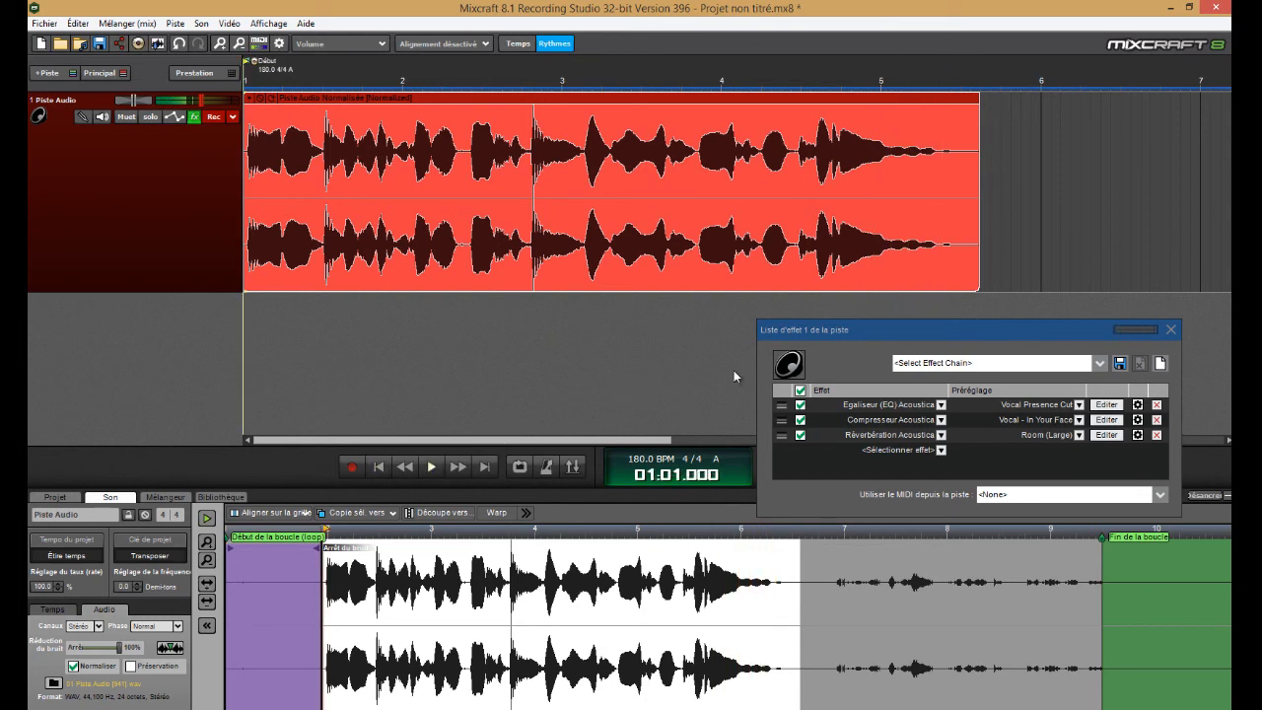
{"action": "left_click", "coordinate": [799, 389]}
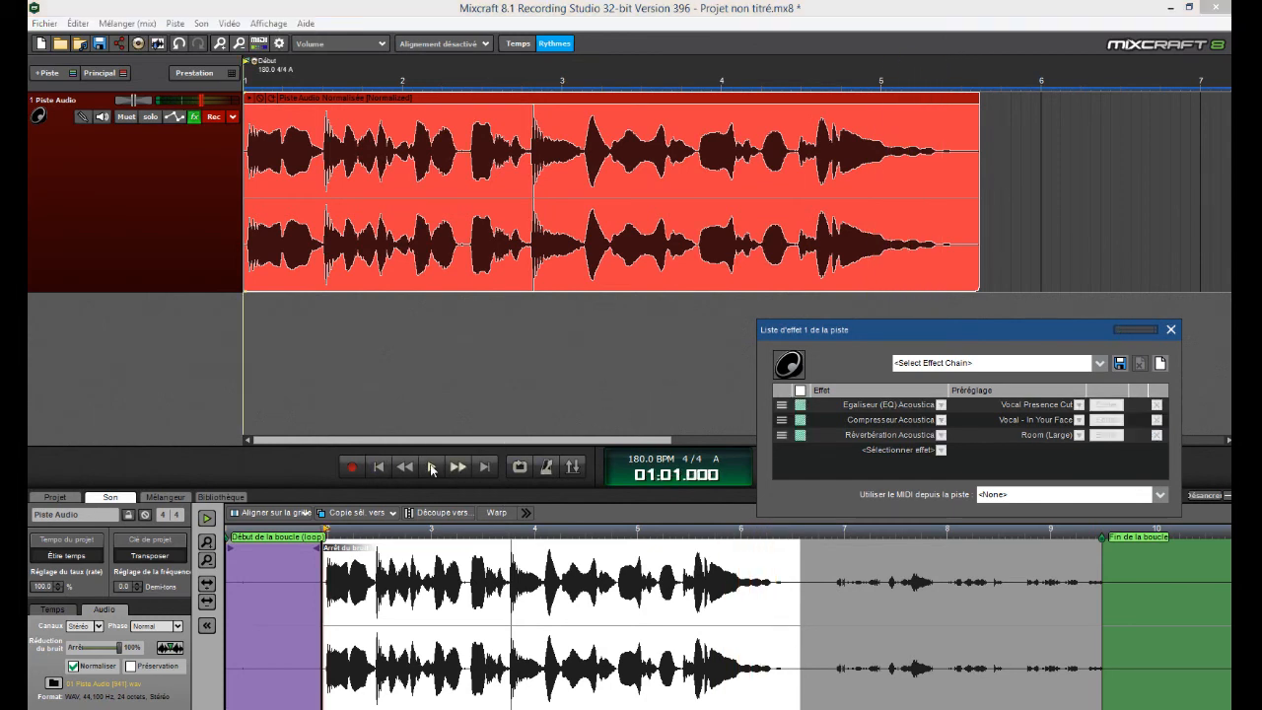
{"action": "left_click", "coordinate": [433, 468]}
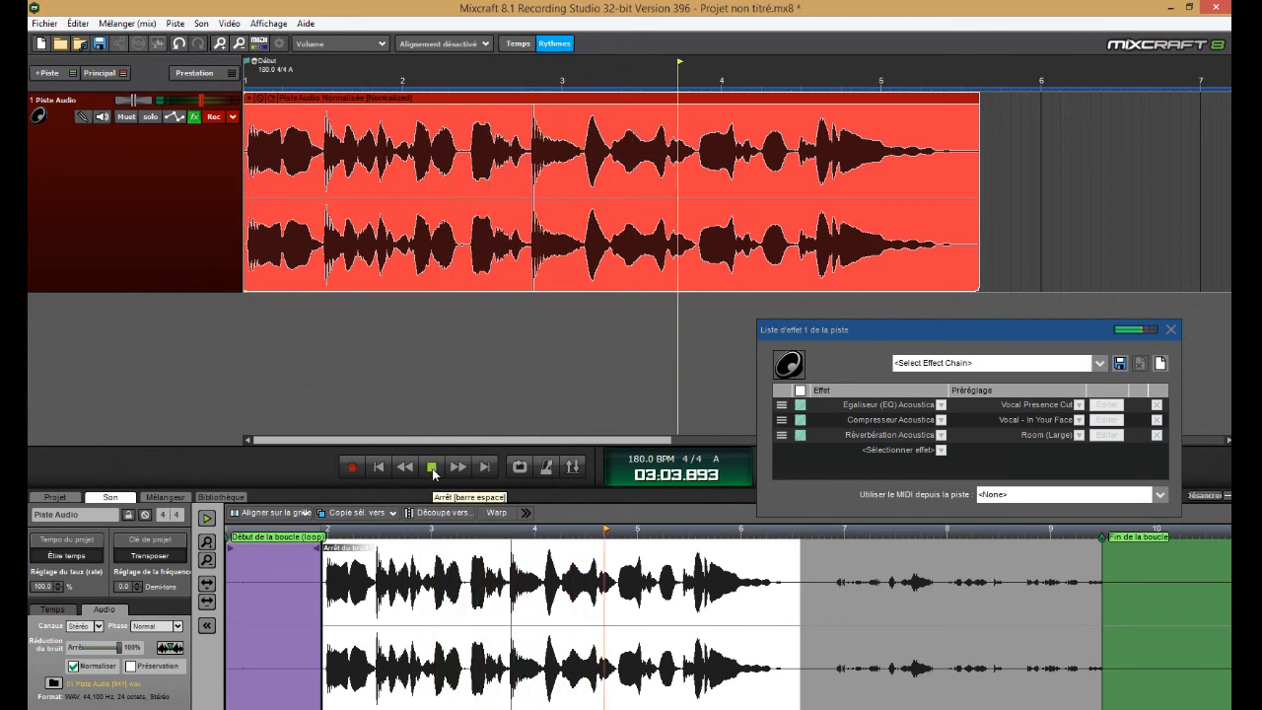
{"action": "left_click", "coordinate": [433, 468]}
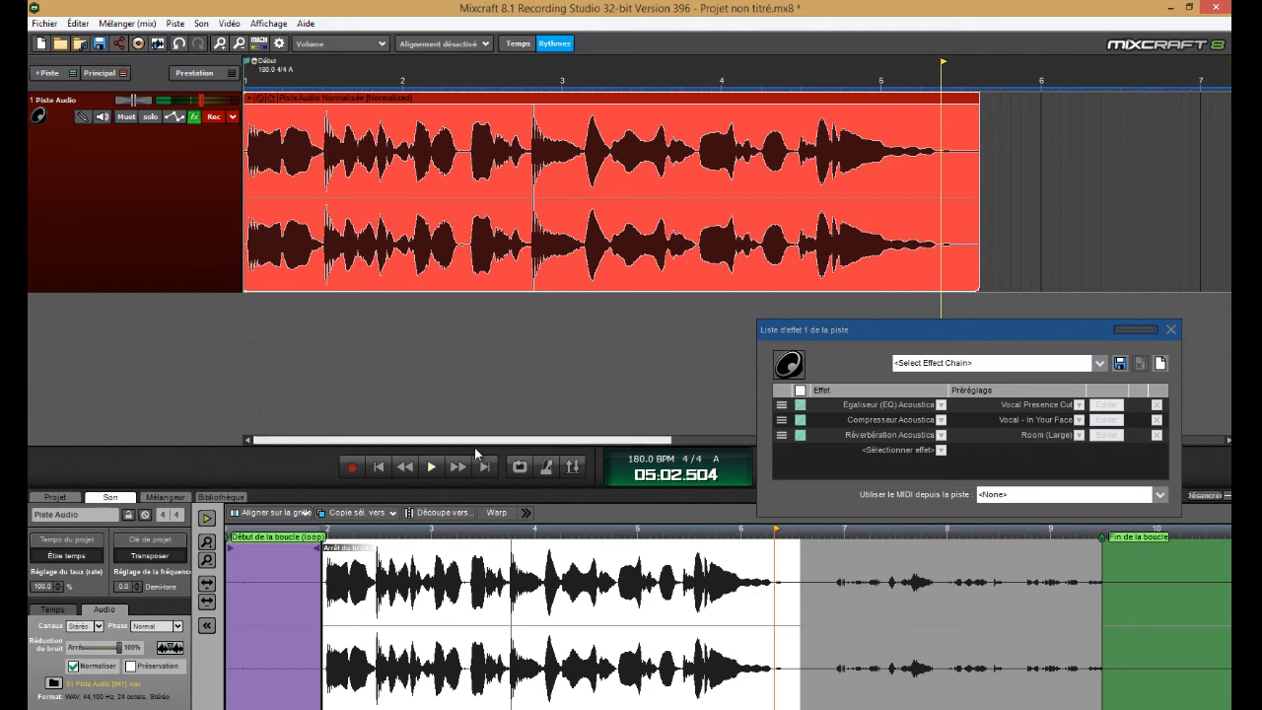
{"action": "left_click", "coordinate": [407, 469]}
{"action": "left_click", "coordinate": [431, 466]}
{"action": "left_click", "coordinate": [801, 391]}
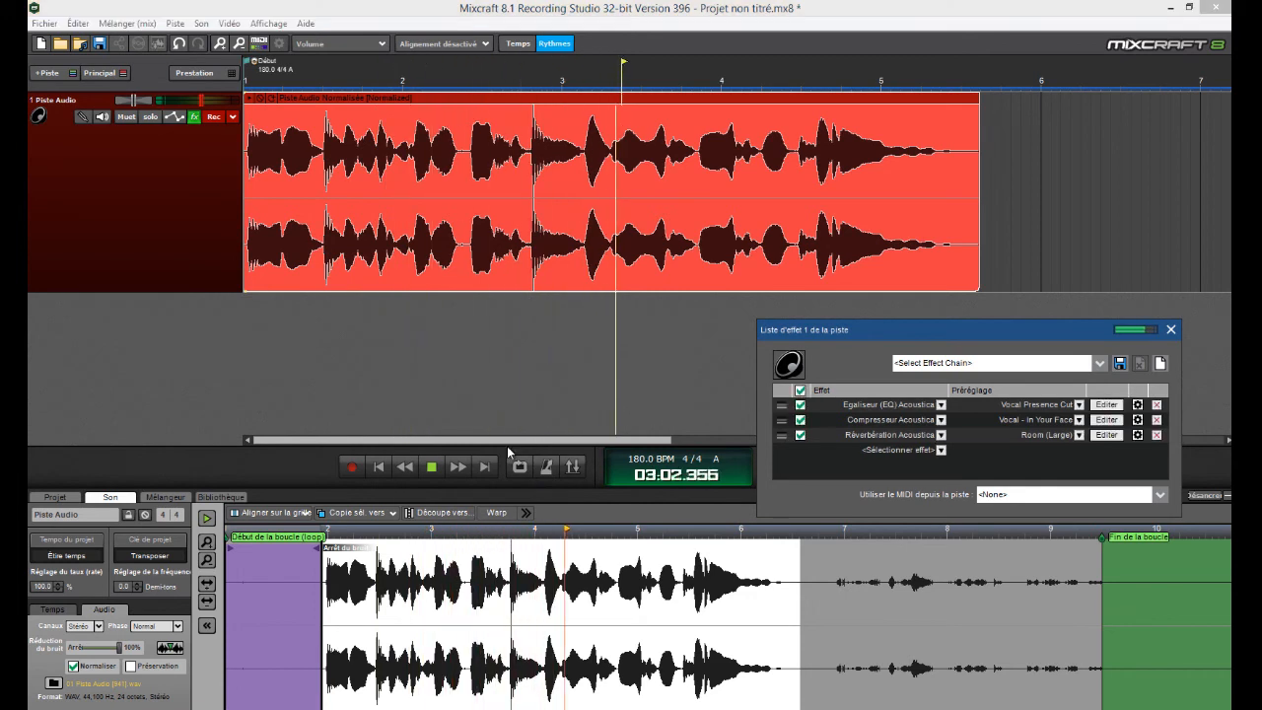
{"action": "left_click", "coordinate": [431, 468]}
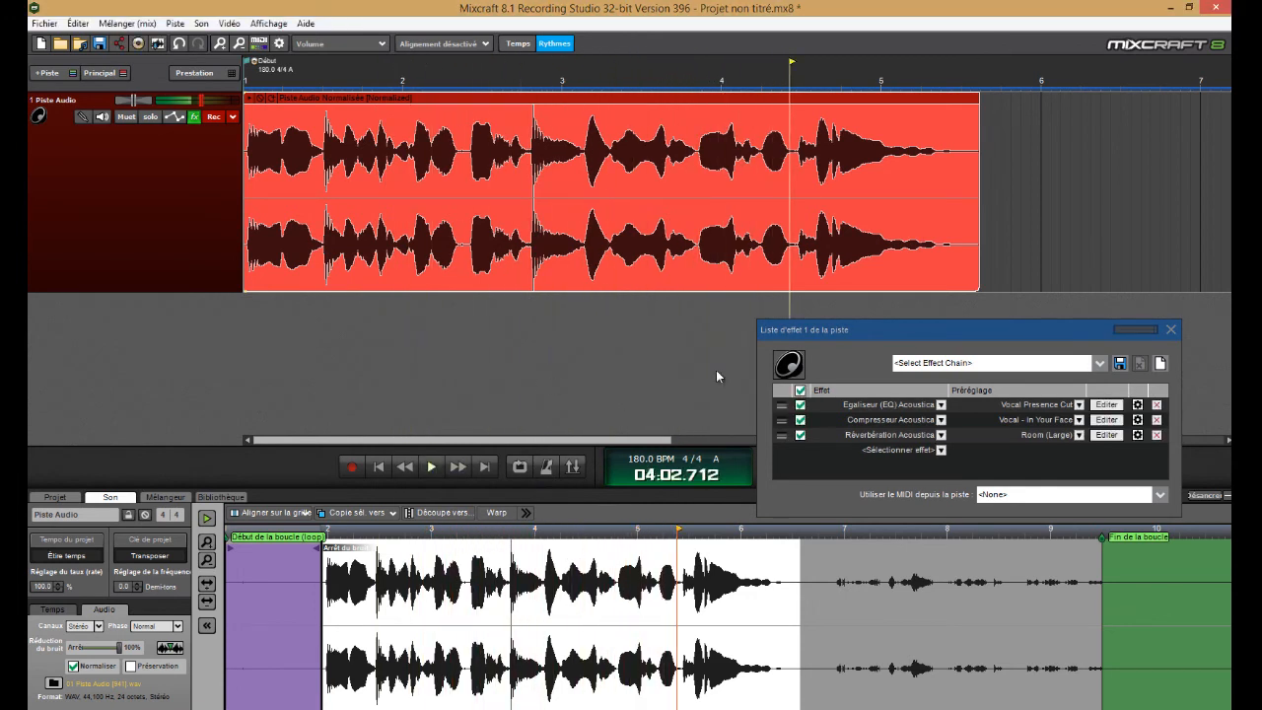
Add the Pultronic Tube EQ effect to the track after the reverb and open its settings
{"action": "left_click_drag", "start_coordinate": [882, 333], "coordinate": [882, 337]}
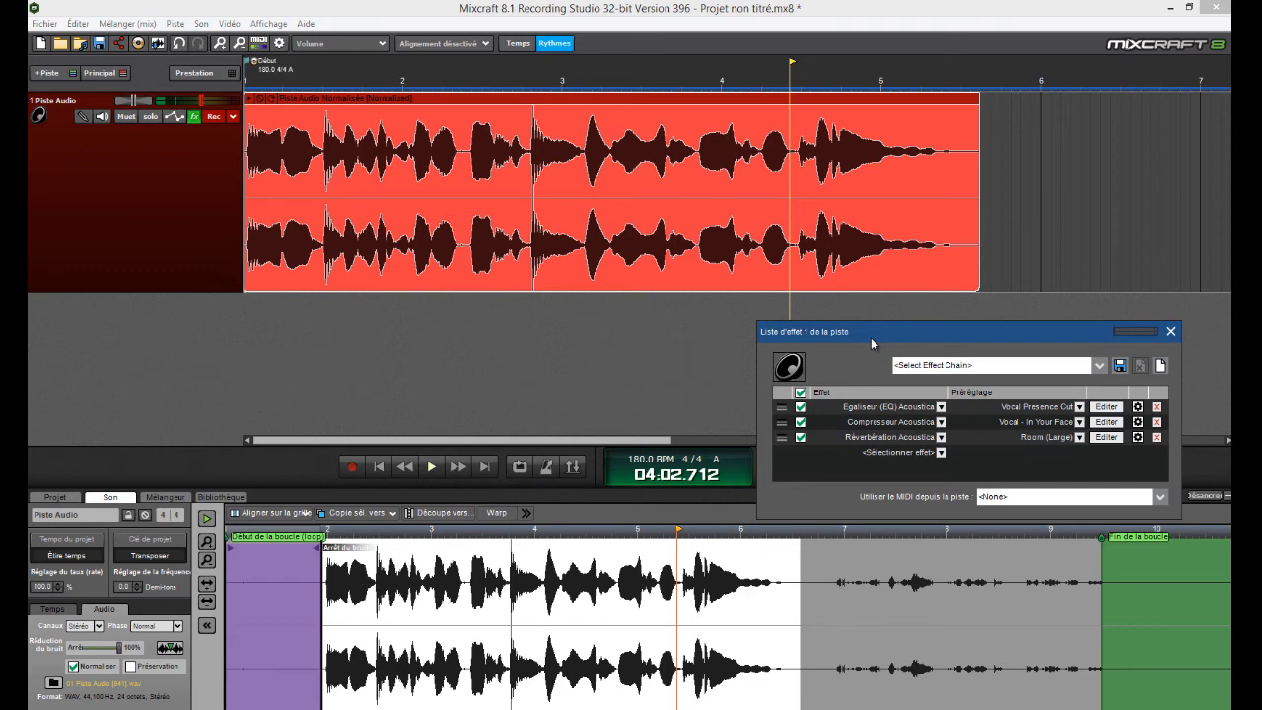
{"action": "left_click", "coordinate": [898, 454]}
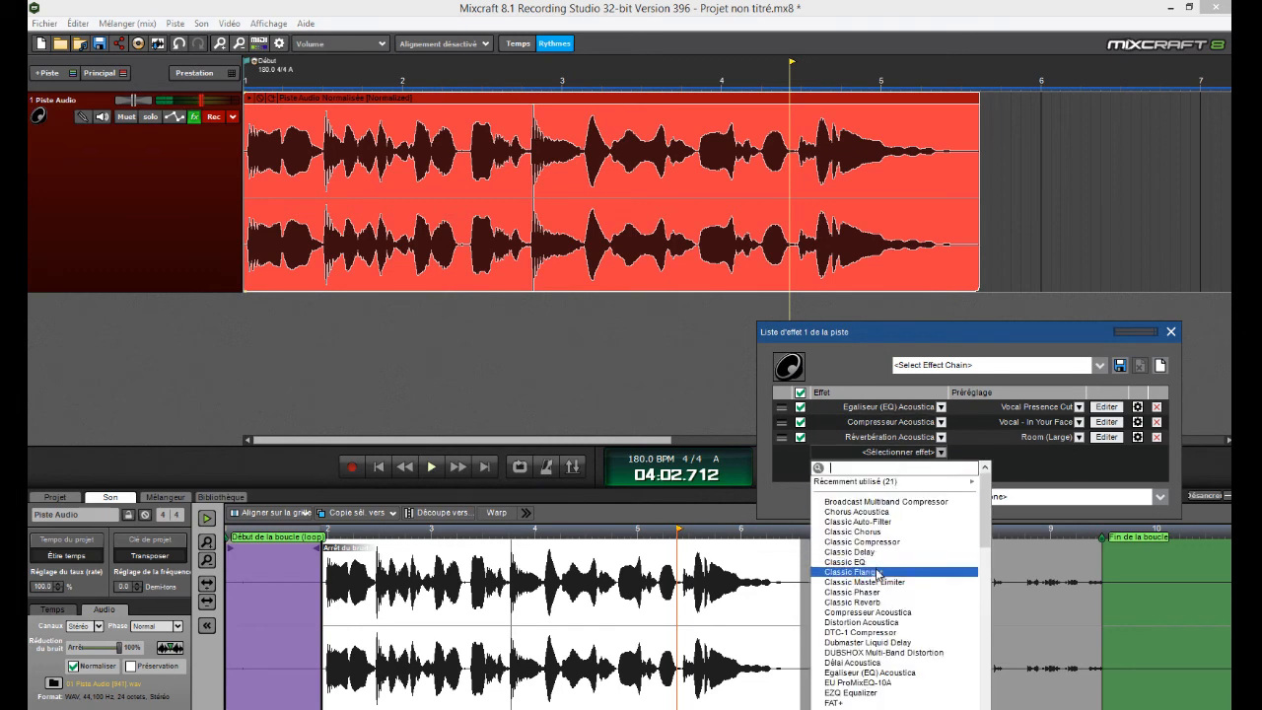
{"action": "scroll", "coordinate": [880, 573], "scroll_direction": "down", "scroll_amount": 10}
{"action": "scroll", "coordinate": [883, 572], "scroll_direction": "down", "scroll_amount": 5}
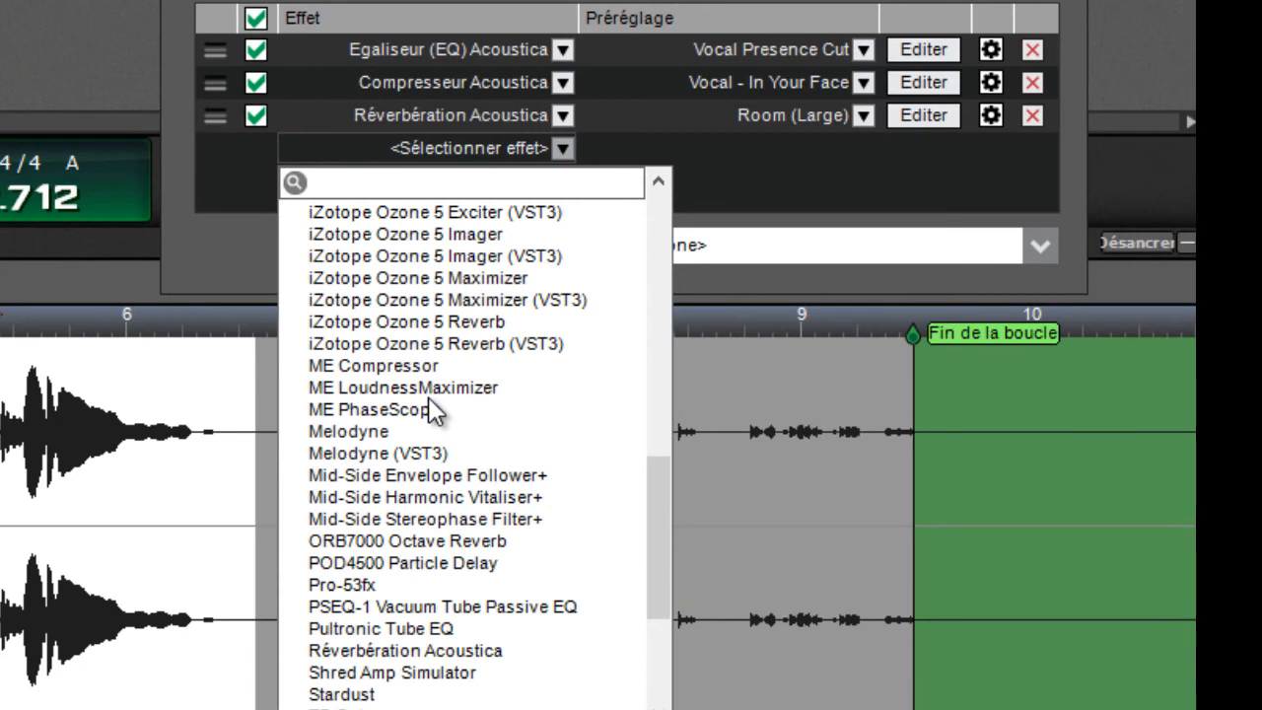
{"action": "left_click", "coordinate": [435, 630]}
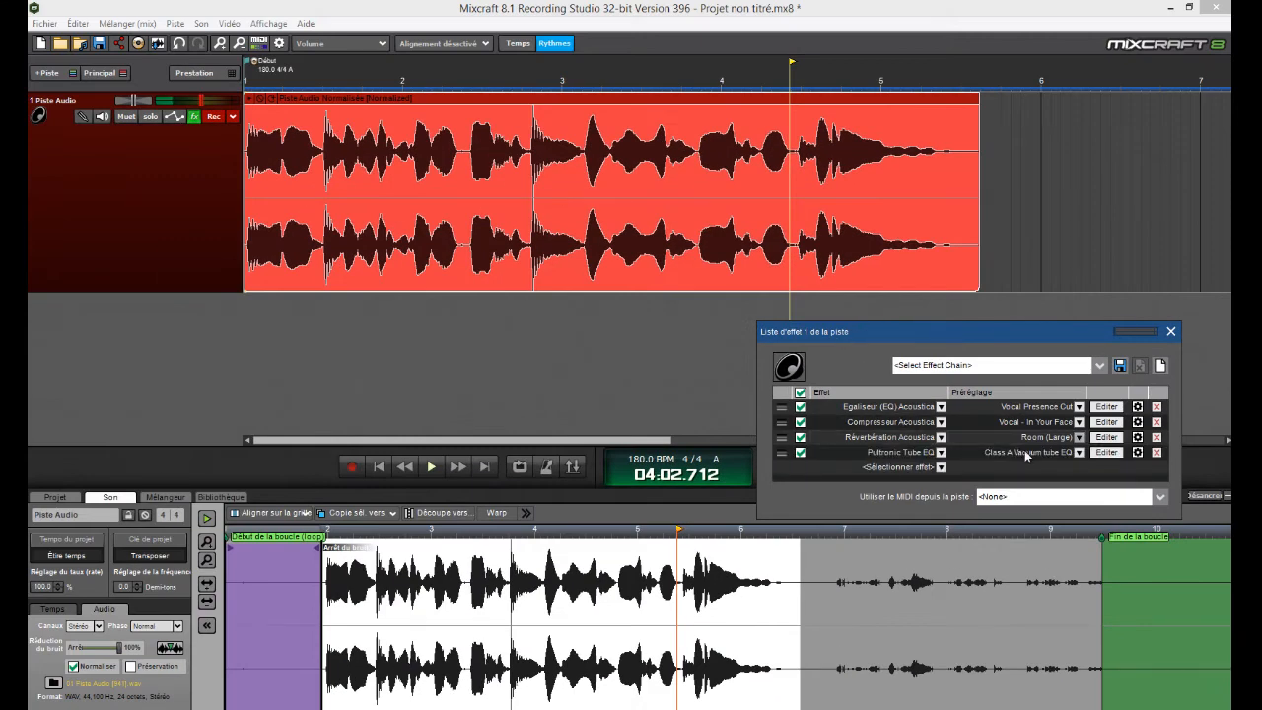
{"action": "left_click", "coordinate": [1102, 452]}
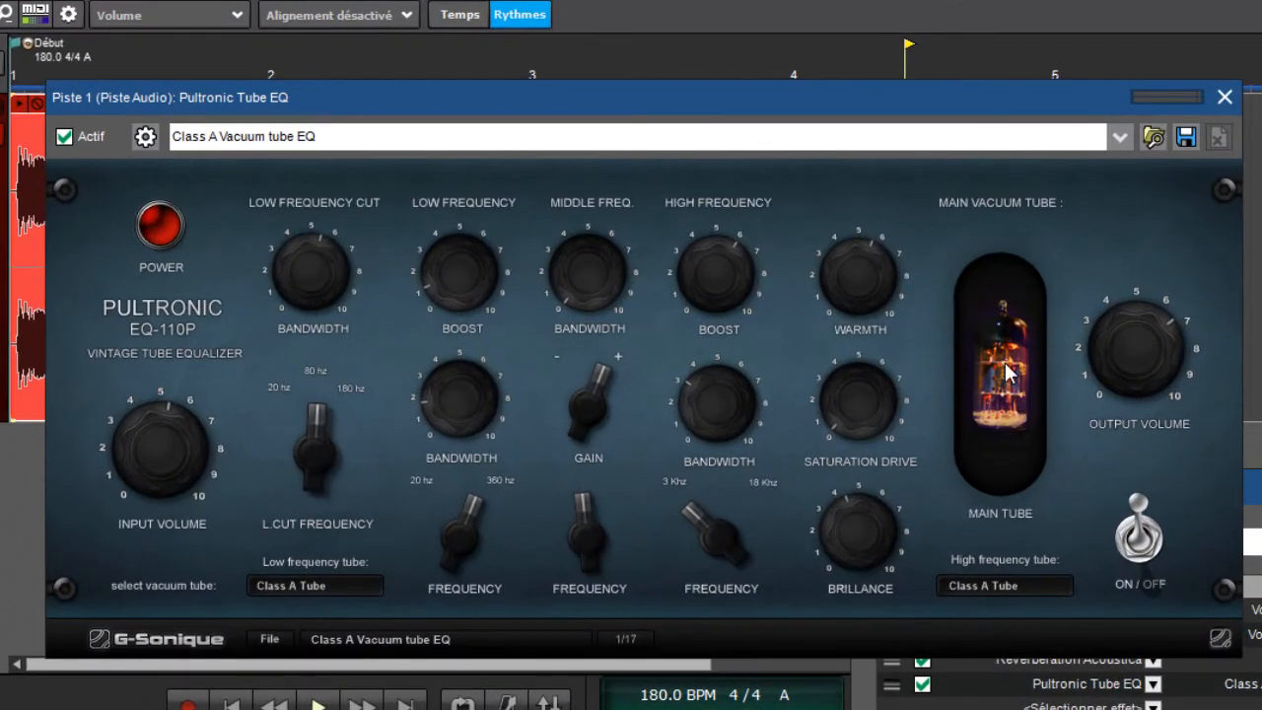
Apply the Piano - soft preset to the Pultronic Tube EQ and raise the low frequency boost to about 5
{"action": "left_click", "coordinate": [227, 144]}
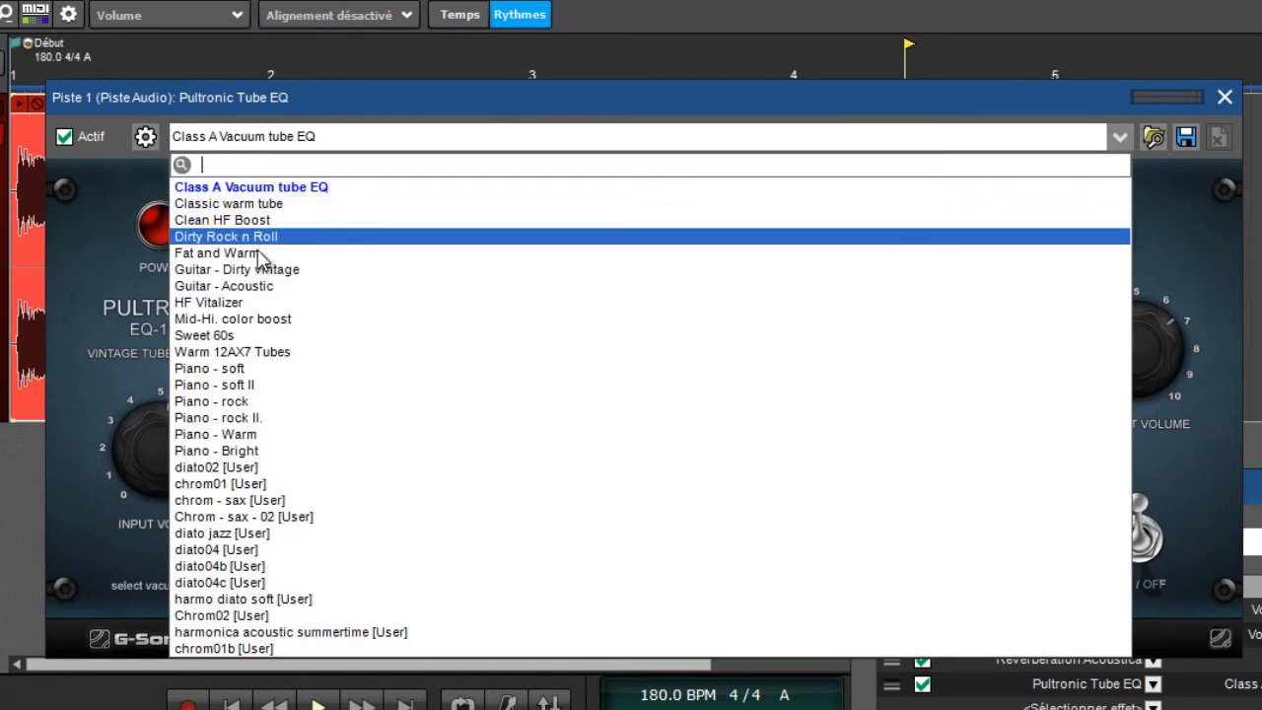
{"action": "left_click", "coordinate": [239, 370]}
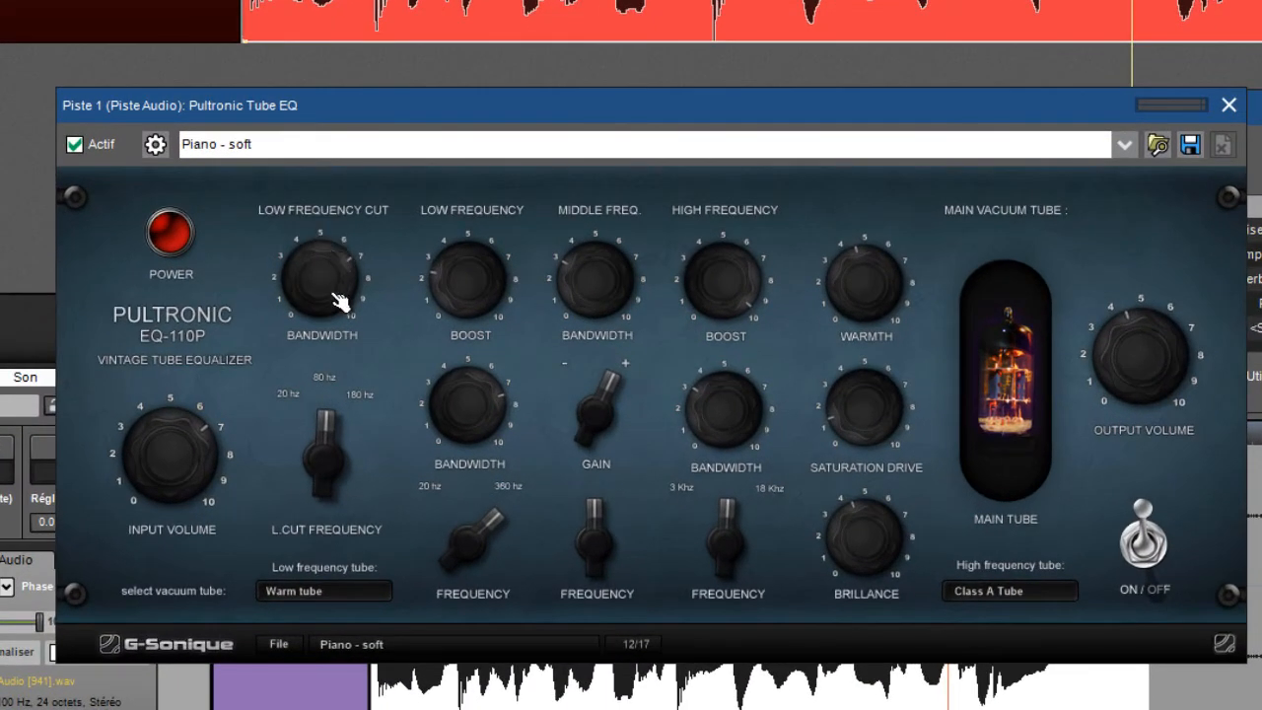
{"action": "scroll", "coordinate": [459, 274], "scroll_direction": "up", "scroll_amount": 3}
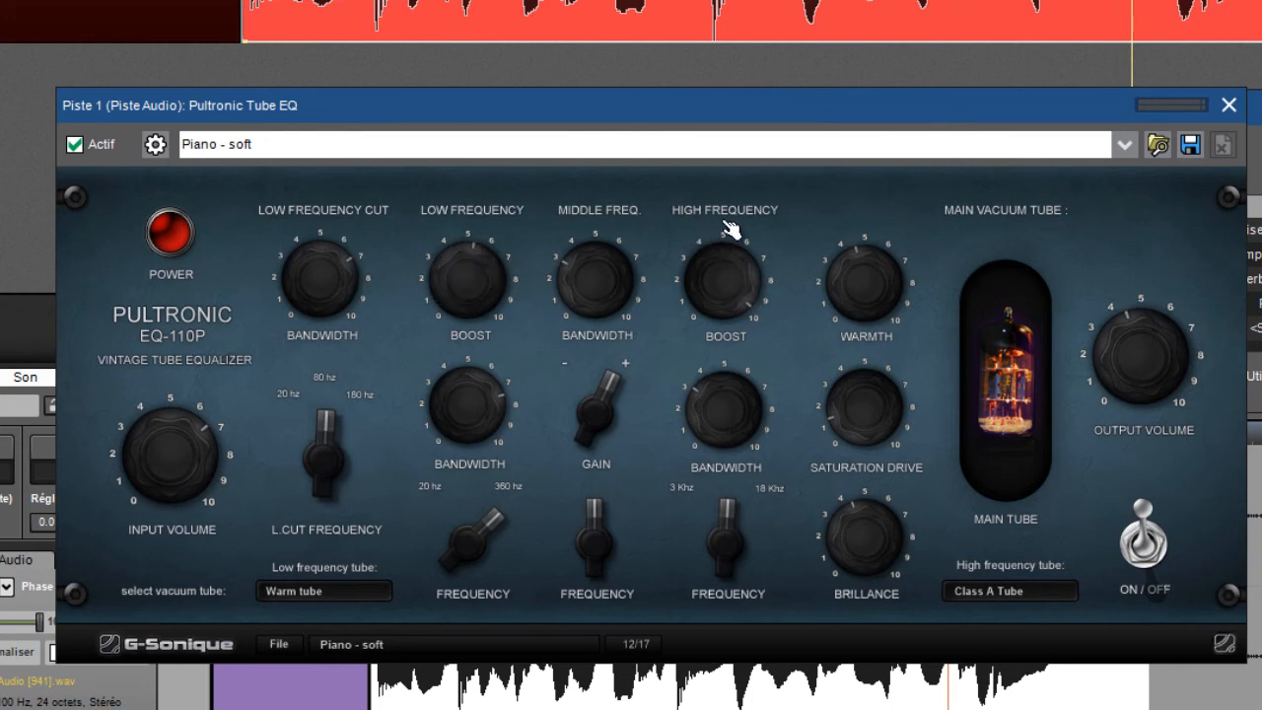
Set the tube EQ's high frequency boost and brilliance to about 1, its warmth to about 3 and its saturation drive to about 0
{"action": "left_click_drag", "start_coordinate": [738, 276], "coordinate": [741, 341]}
{"action": "mouse_move", "coordinate": [851, 271]}
{"action": "left_mouse_down"}
{"action": "mouse_move", "coordinate": [852, 283]}
{"action": "mouse_move", "coordinate": [850, 266]}
{"action": "left_mouse_up"}
{"action": "left_click_drag", "start_coordinate": [879, 523], "coordinate": [860, 557]}
{"action": "left_click_drag", "start_coordinate": [873, 423], "coordinate": [868, 434]}
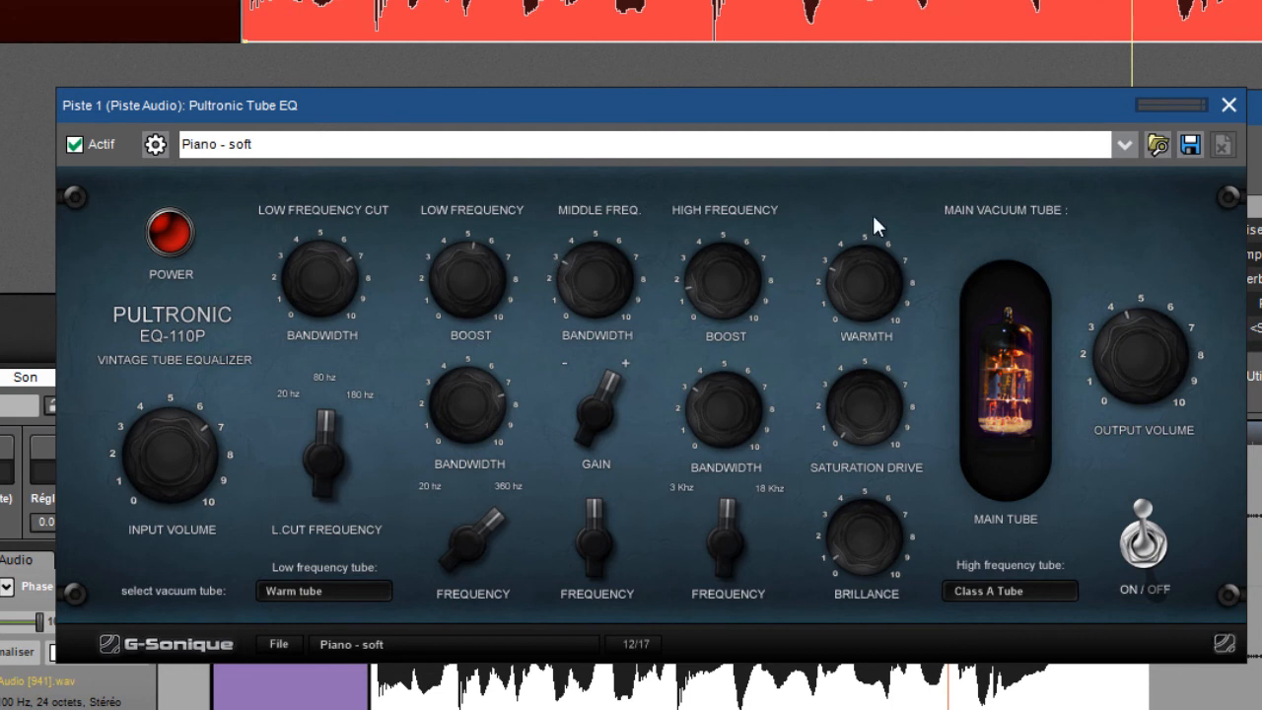
Close the tube EQ settings, play the clip from the start through the complete effect chain, and stop playback
{"action": "left_click", "coordinate": [1229, 105]}
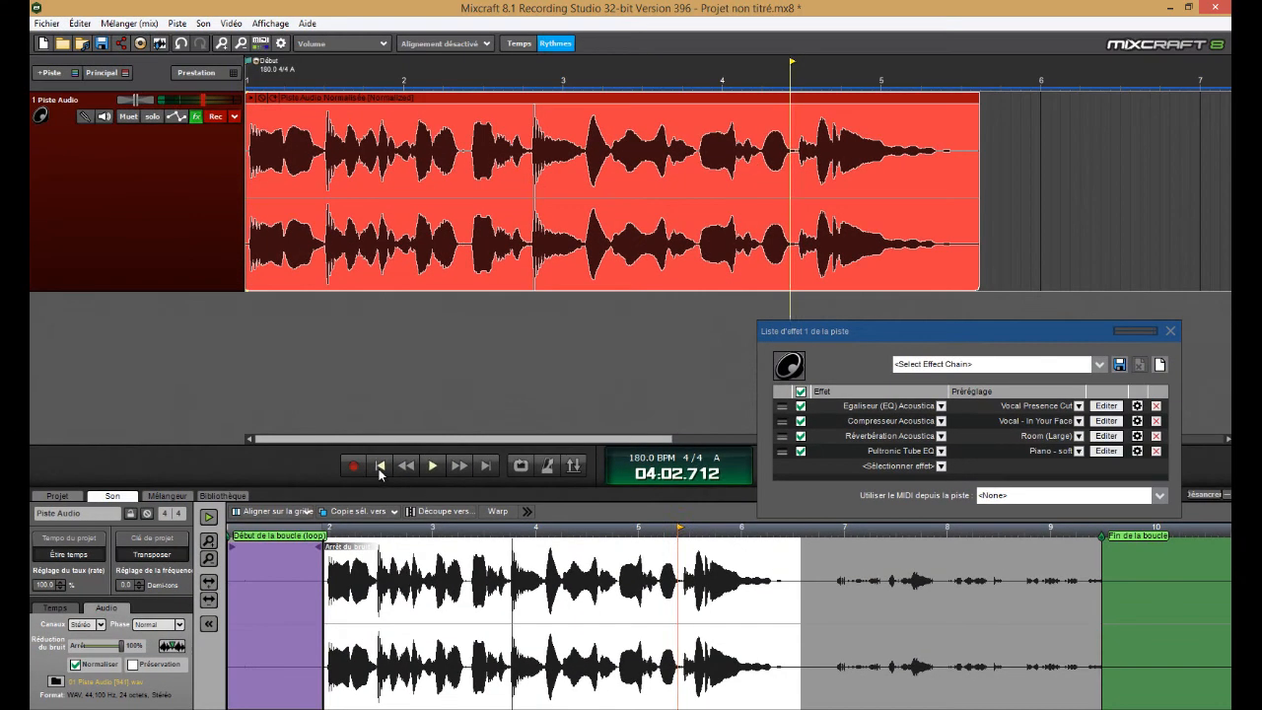
{"action": "left_click", "coordinate": [381, 467]}
{"action": "left_click", "coordinate": [432, 466]}
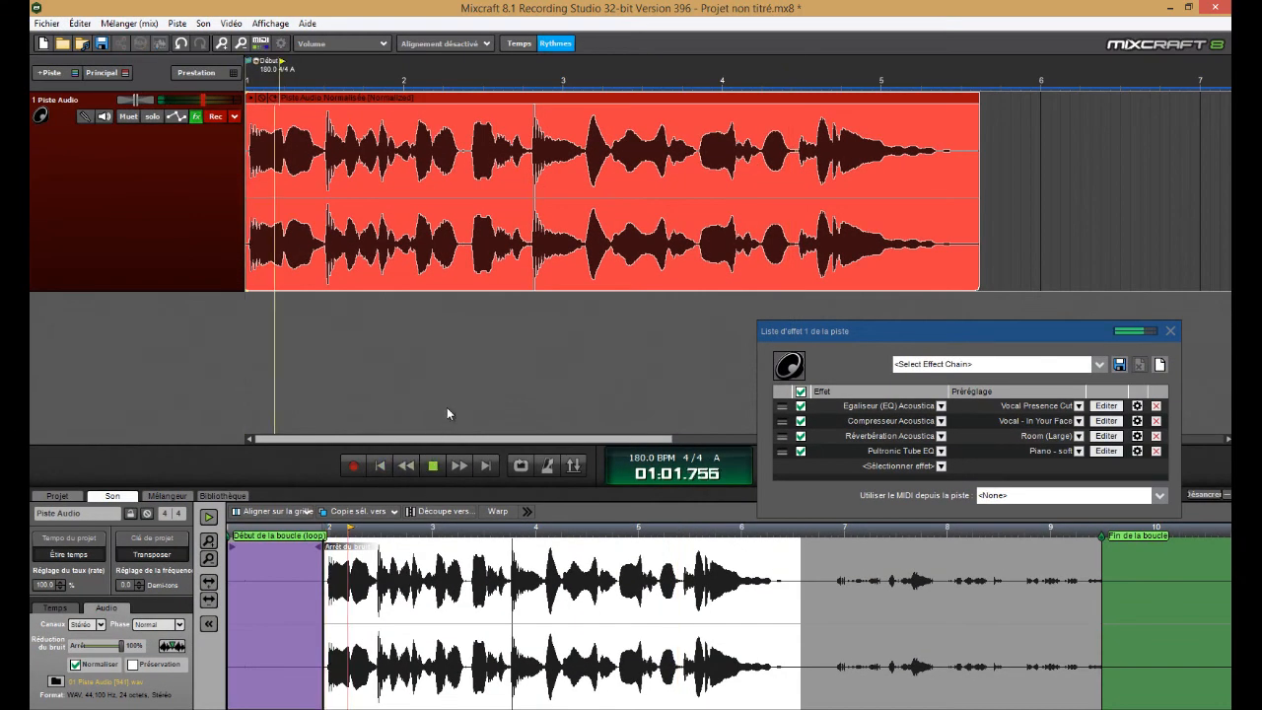
{"action": "left_click", "coordinate": [434, 468]}
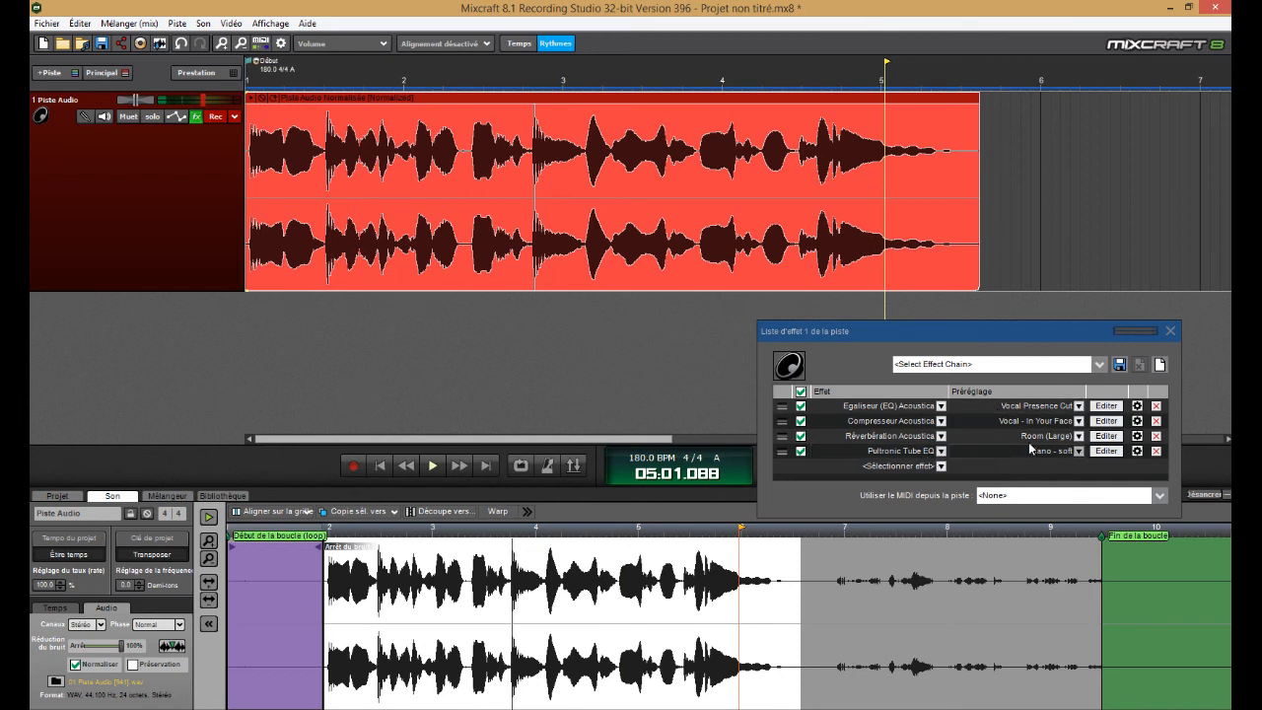
Reopen the Pultronic Tube EQ settings clear of the transport controls and play the clip from the start once
{"action": "left_click", "coordinate": [1106, 452]}
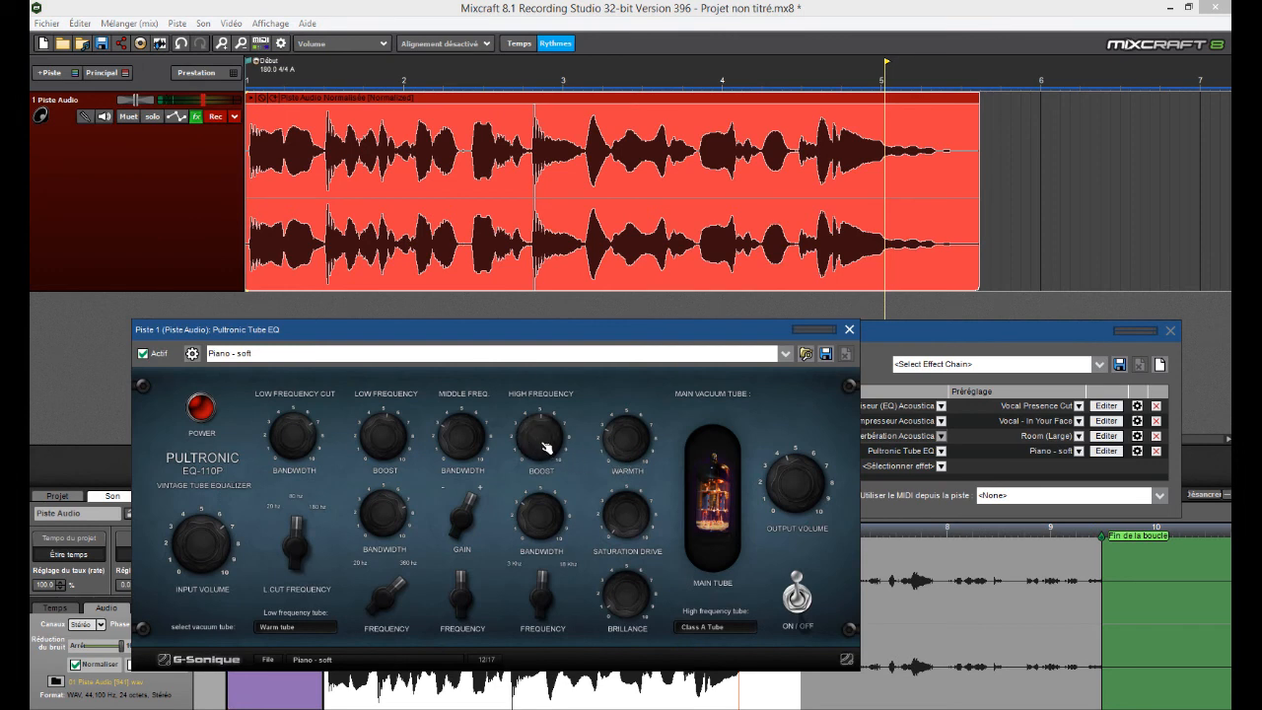
{"action": "left_click_drag", "start_coordinate": [491, 328], "coordinate": [911, 350]}
{"action": "left_click", "coordinate": [383, 468]}
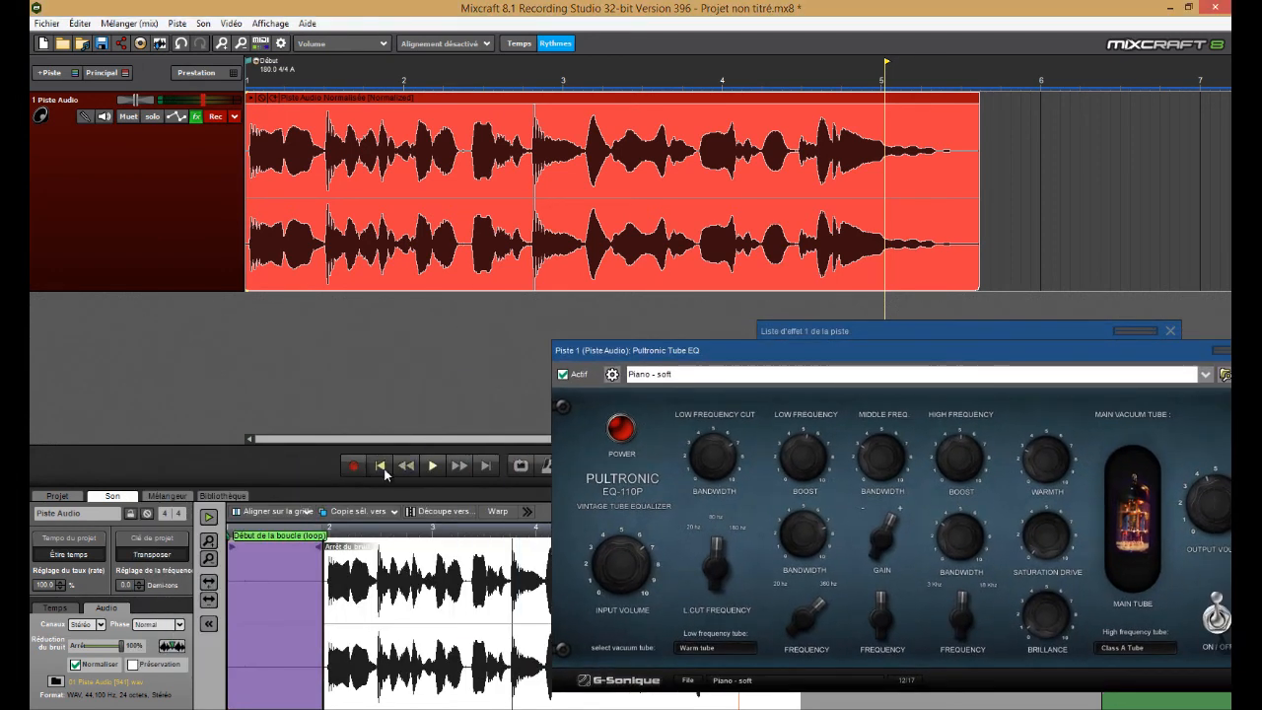
{"action": "left_click", "coordinate": [430, 465]}
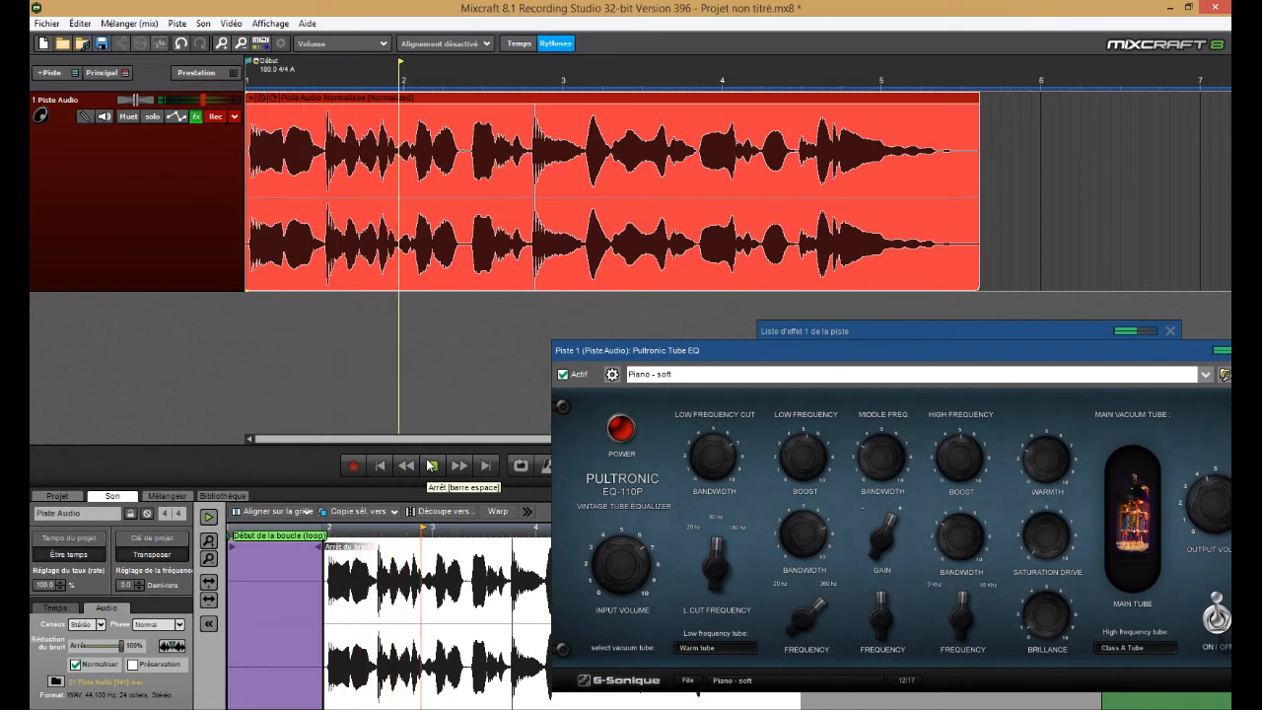
{"action": "left_click_drag", "start_coordinate": [690, 350], "coordinate": [467, 369]}
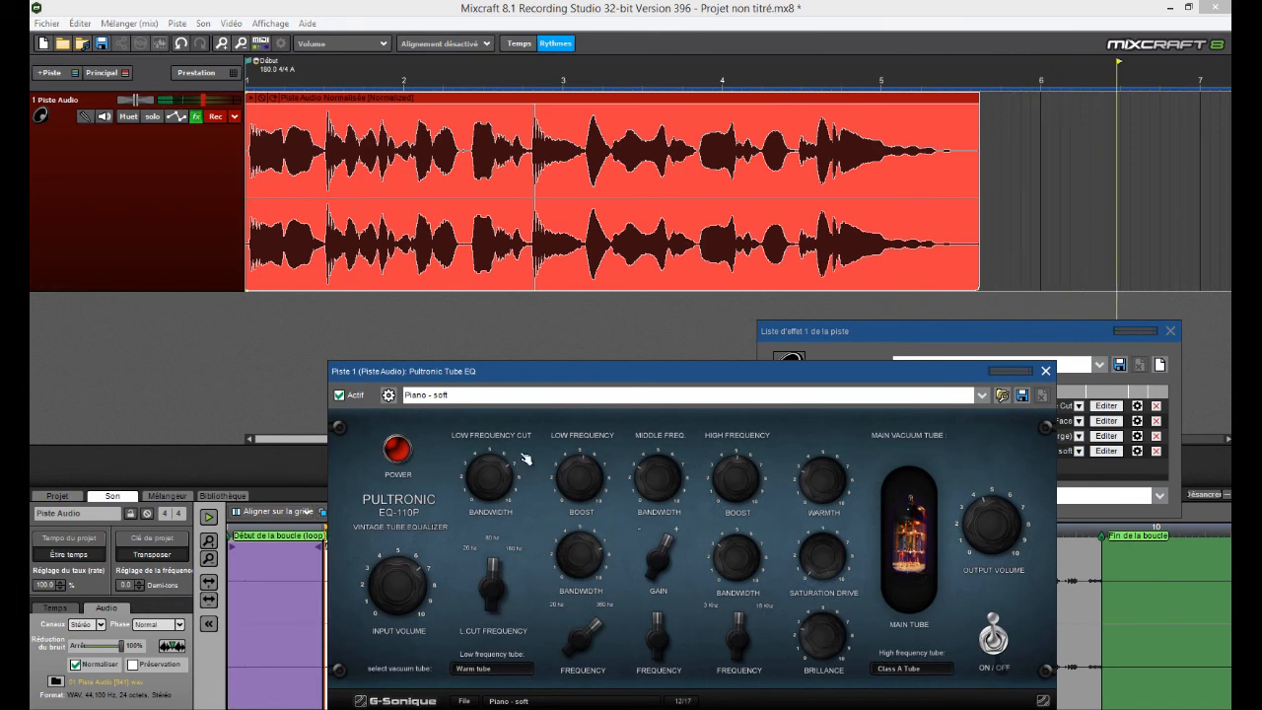
{"action": "key", "text": "space"}
Replay the clip from the start with the tube EQ window kept open in view of its controls
{"action": "left_click_drag", "start_coordinate": [610, 375], "coordinate": [715, 372]}
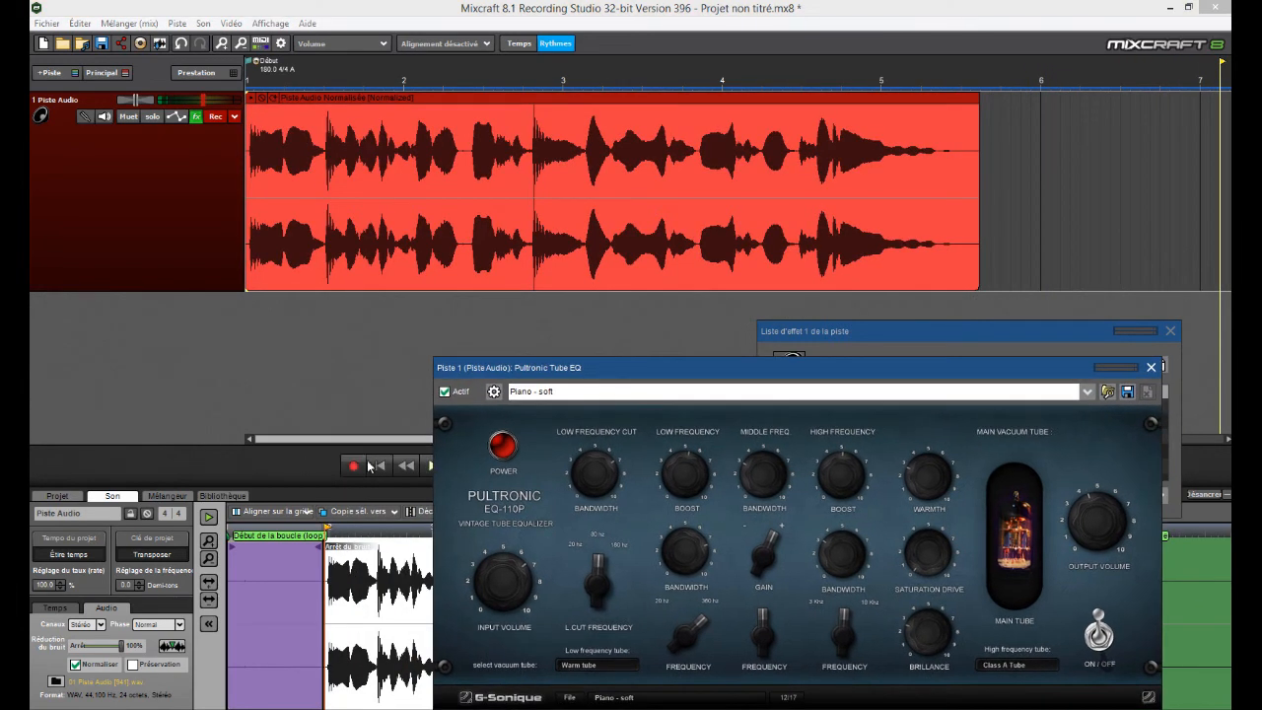
{"action": "left_click", "coordinate": [380, 465]}
{"action": "left_click", "coordinate": [431, 465]}
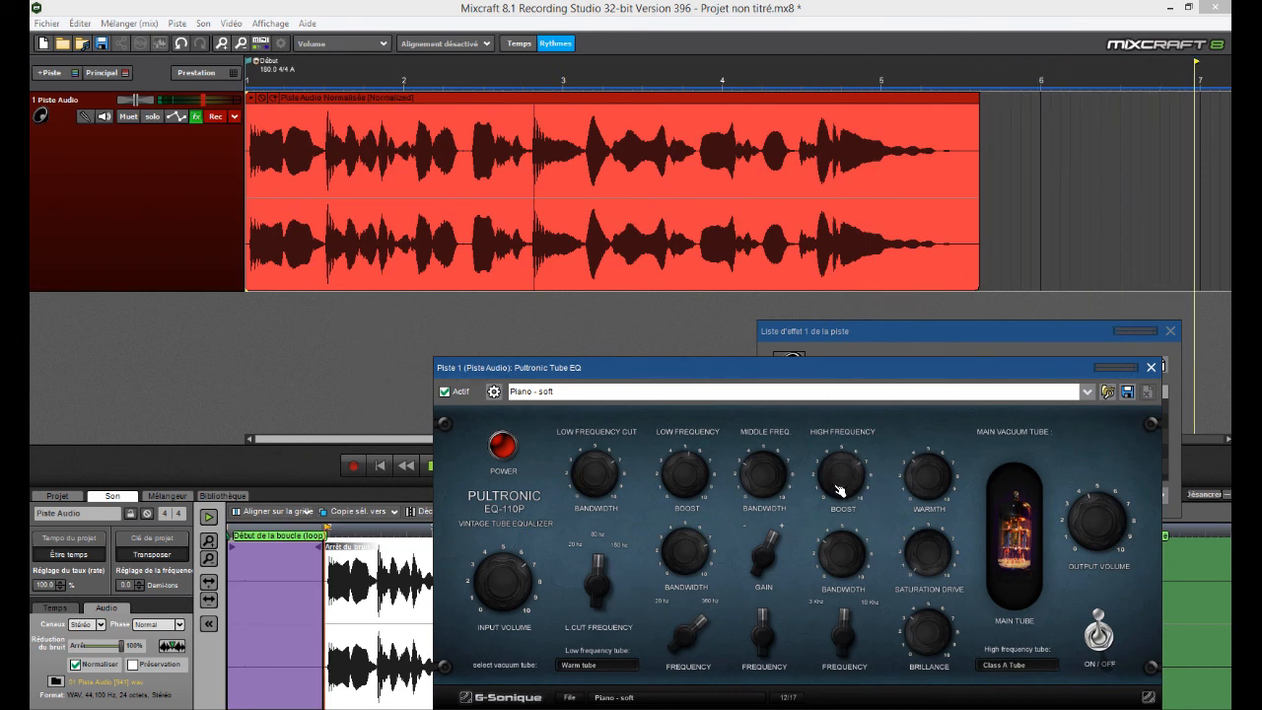
{"action": "left_click", "coordinate": [381, 466]}
{"action": "left_click", "coordinate": [431, 472]}
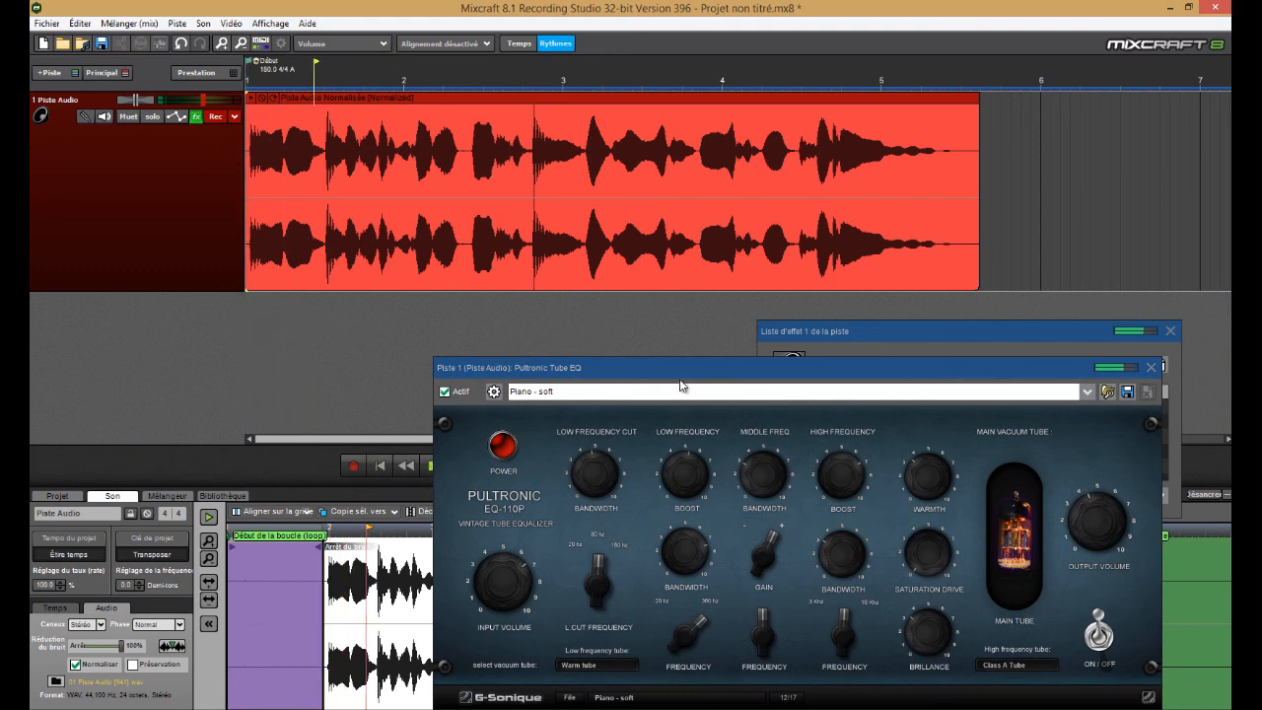
{"action": "left_click_drag", "start_coordinate": [680, 370], "coordinate": [714, 377]}
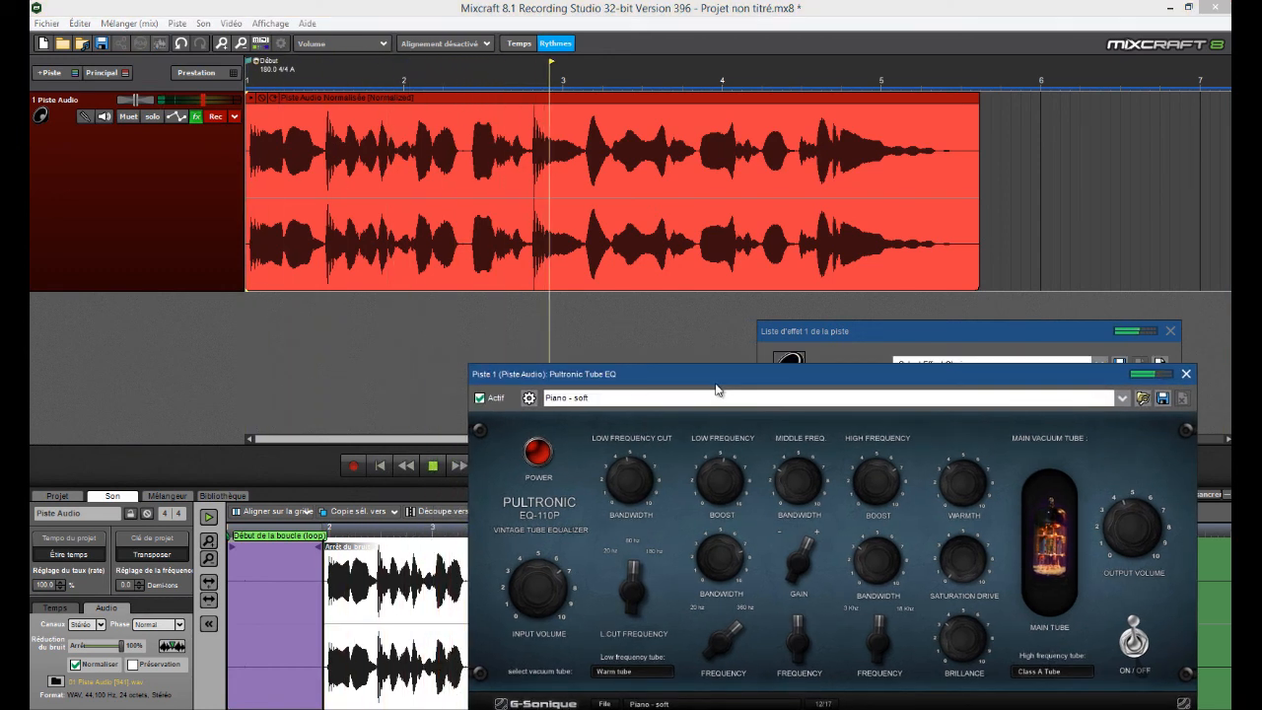
{"action": "mouse_move", "coordinate": [875, 378]}
{"action": "left_mouse_down"}
{"action": "mouse_move", "coordinate": [925, 379]}
{"action": "mouse_move", "coordinate": [888, 359]}
{"action": "left_mouse_up"}
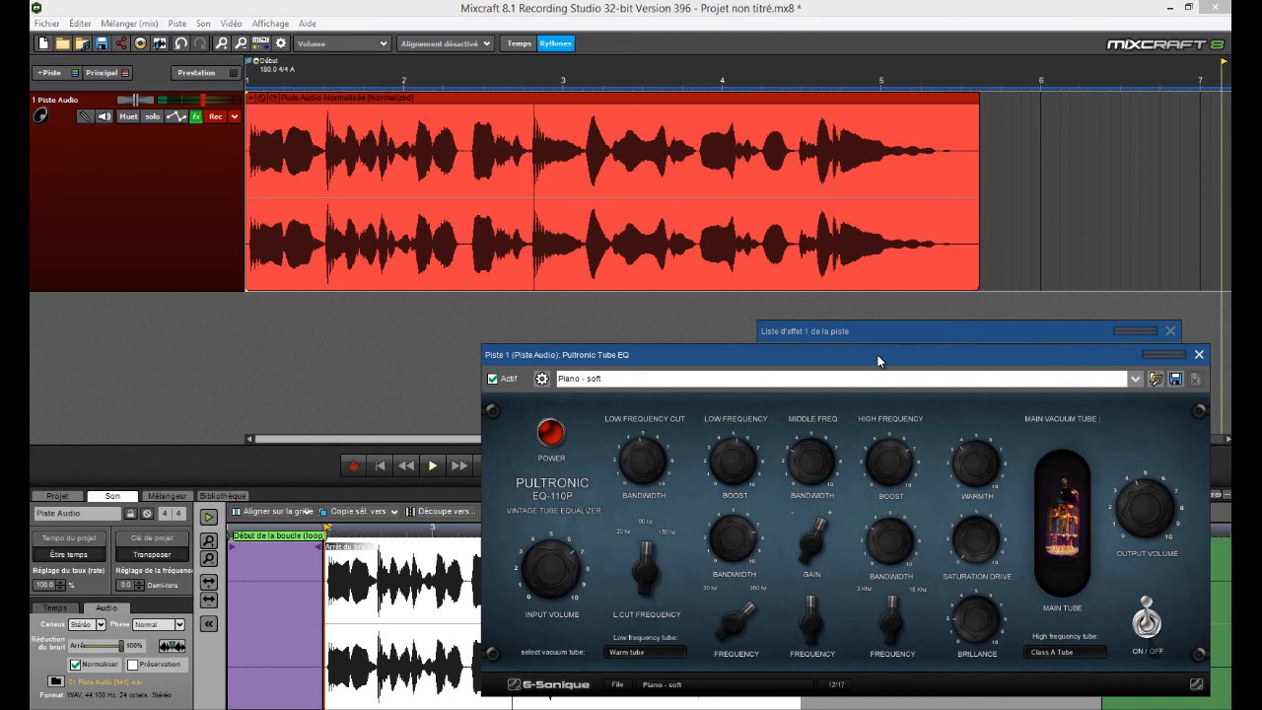
Close the Pultronic Tube EQ settings and the track's effect list
{"action": "left_click_drag", "start_coordinate": [879, 361], "coordinate": [702, 333]}
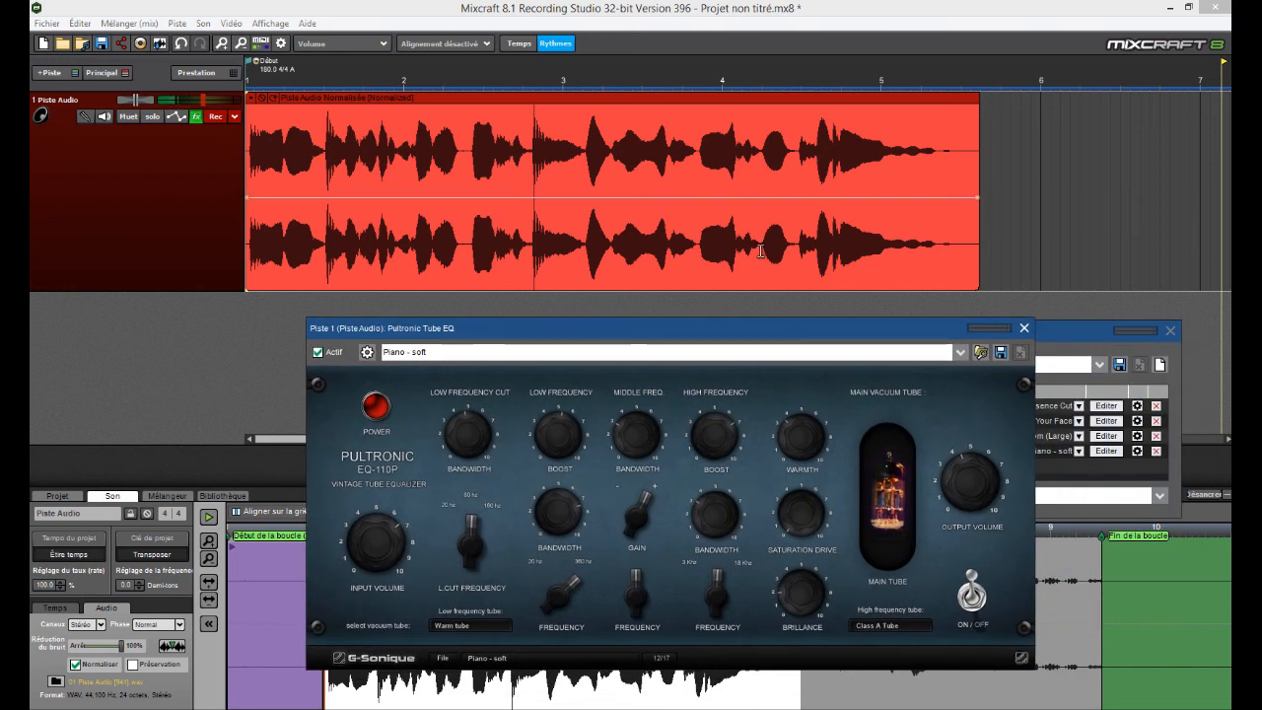
{"action": "left_click", "coordinate": [1026, 329]}
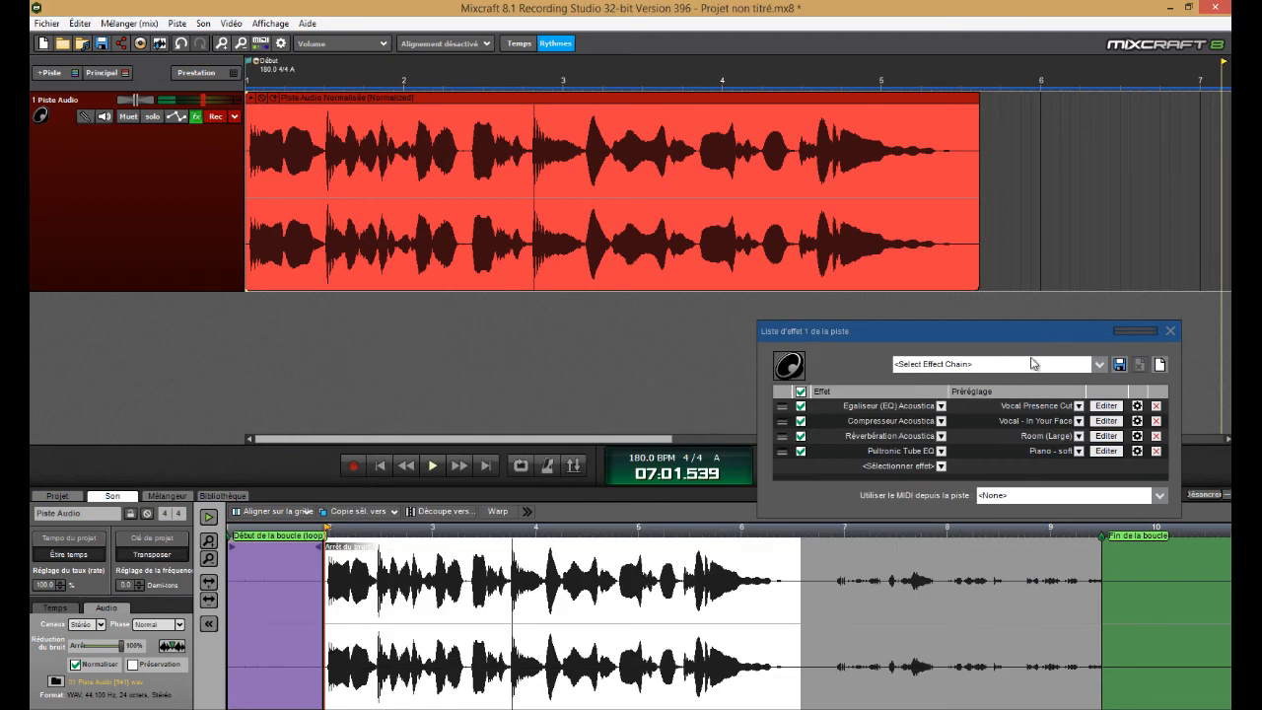
{"action": "left_click", "coordinate": [1170, 331]}
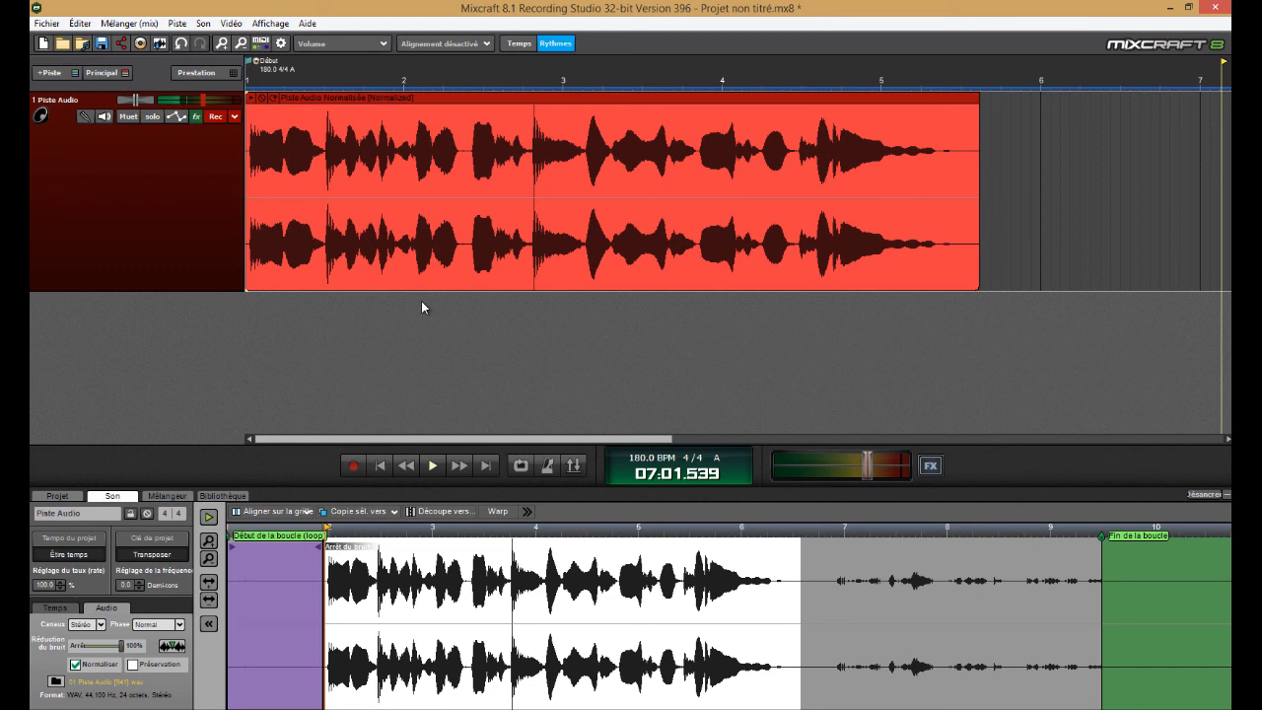
Reopen the track's effect list and save its four-effect chain as a new preset named test
{"action": "left_click", "coordinate": [195, 116]}
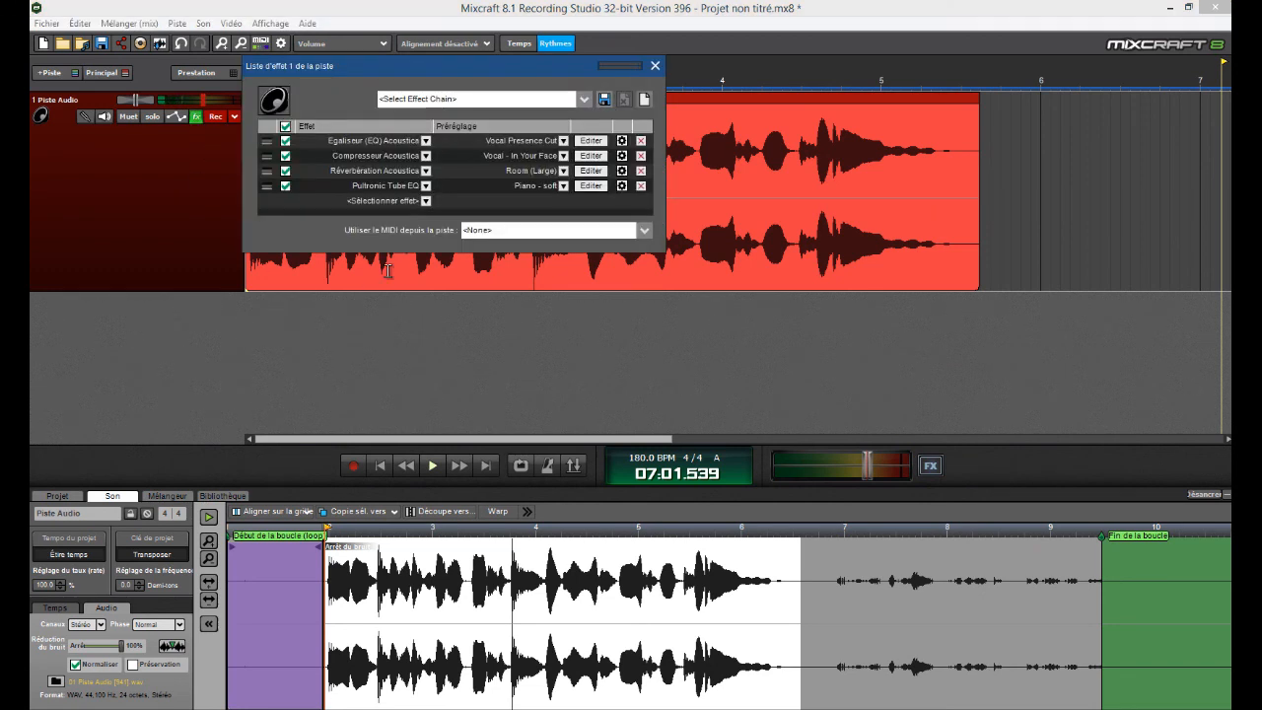
{"action": "left_click", "coordinate": [382, 202]}
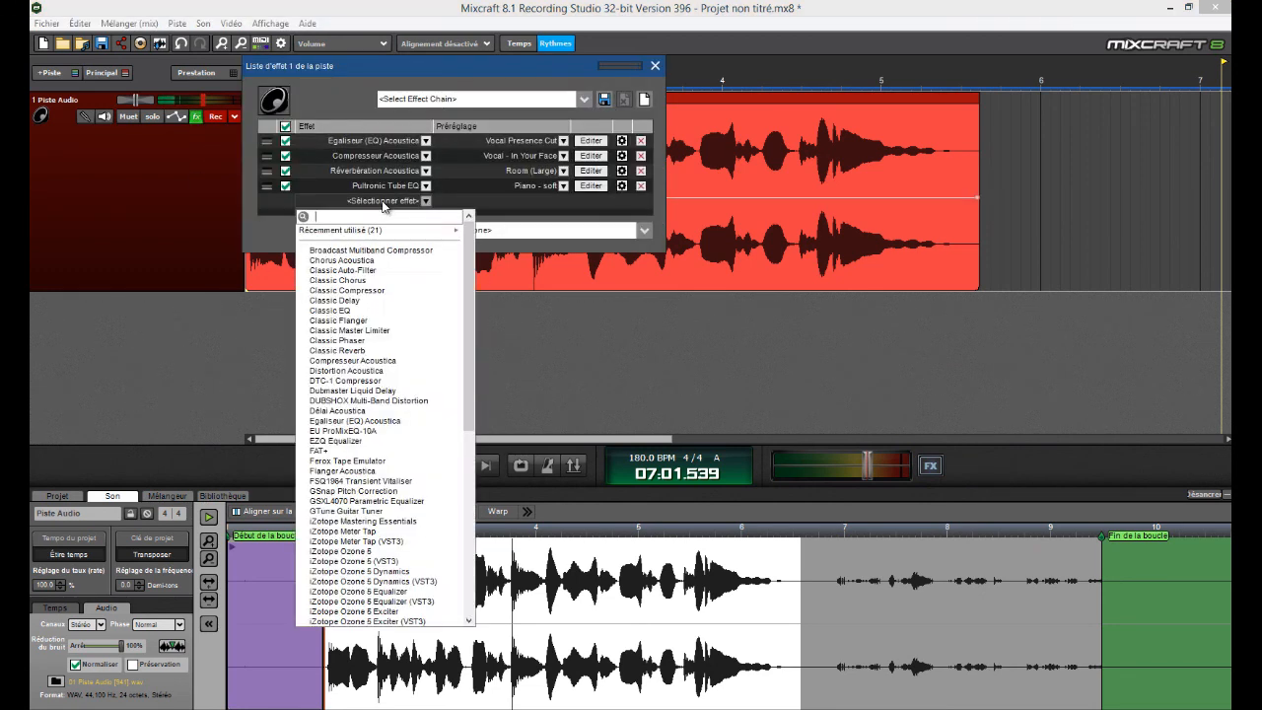
{"action": "left_click", "coordinate": [278, 206]}
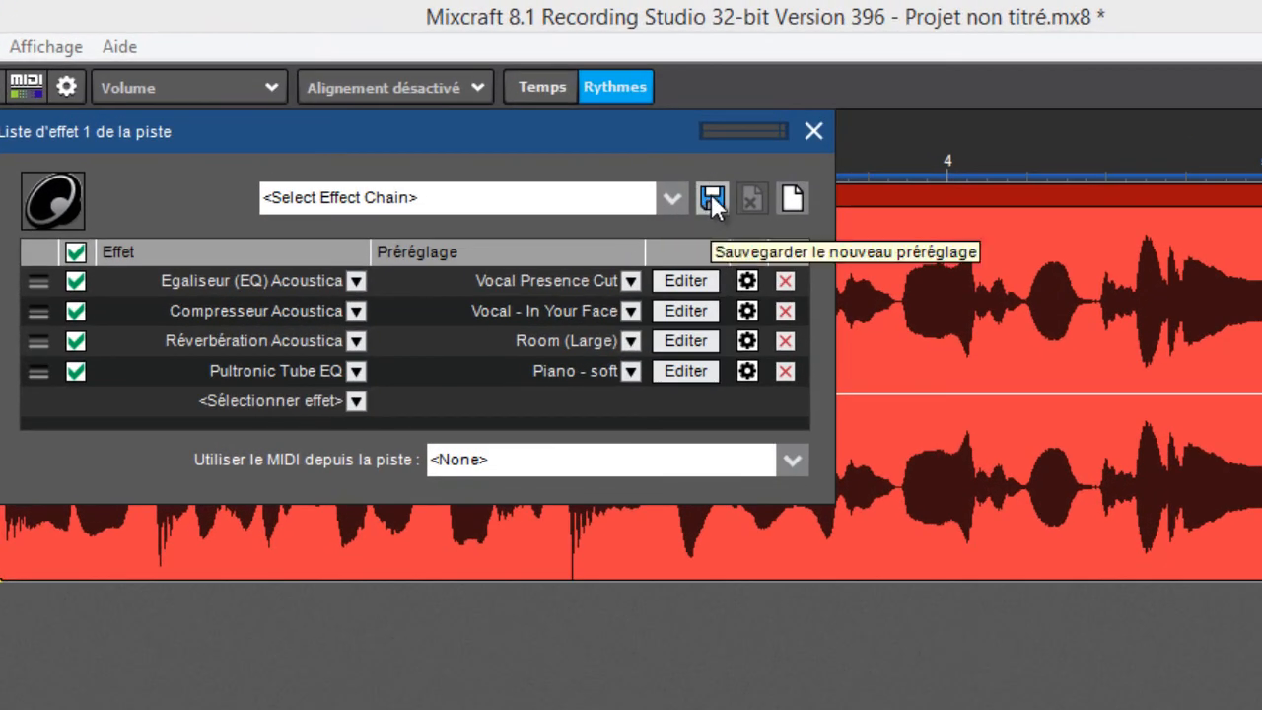
{"action": "left_click", "coordinate": [711, 196]}
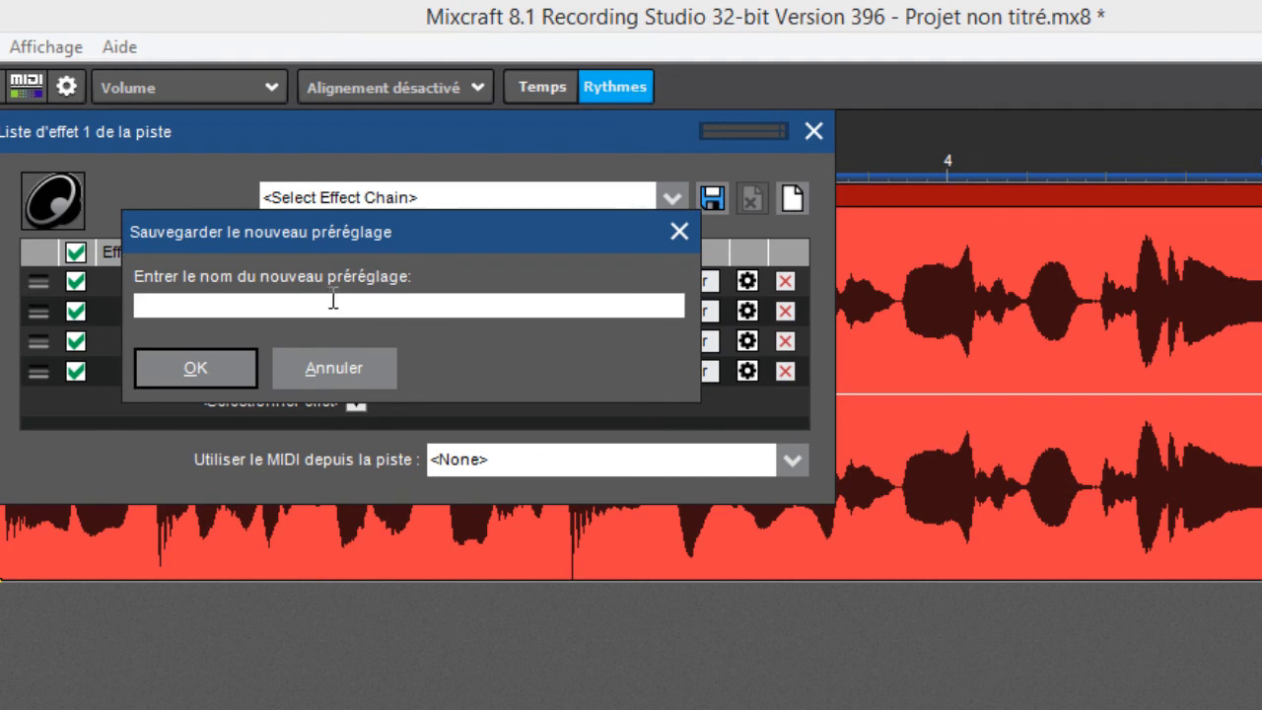
{"action": "type", "text": "test"}
{"action": "left_click", "coordinate": [198, 376]}
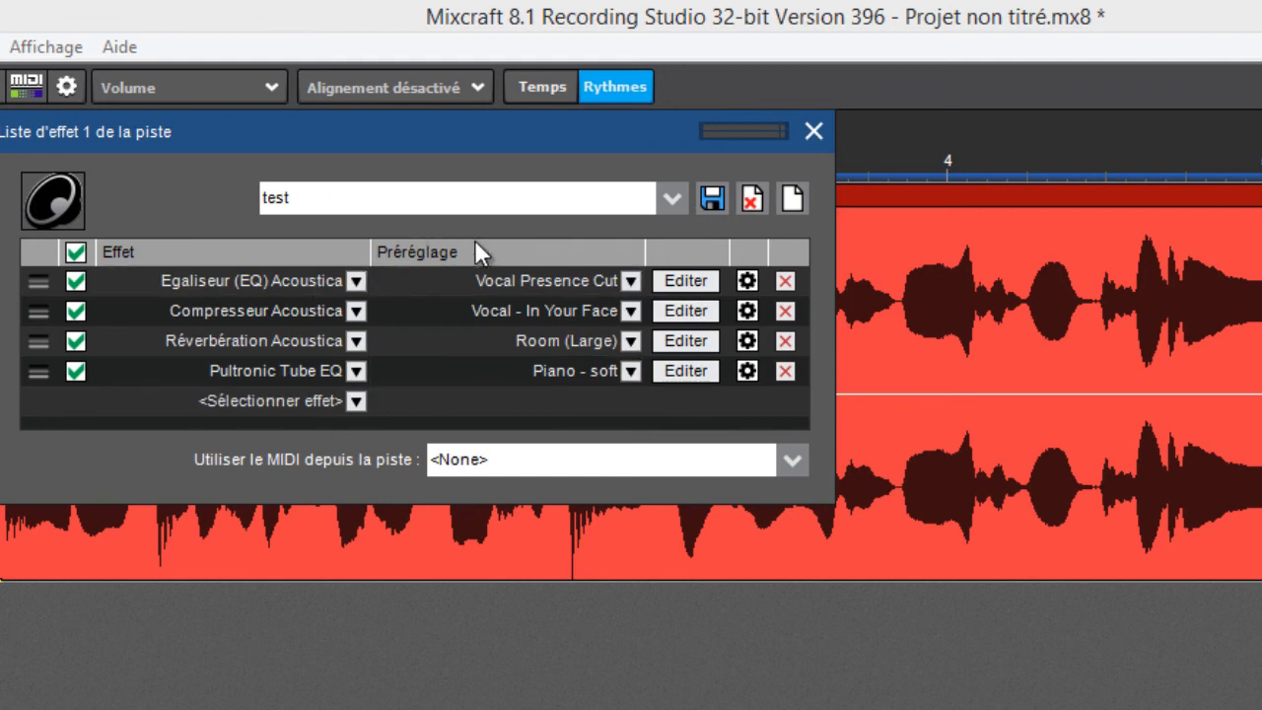
Check the saved effect chains for the test preset, keep it selected, and close the track's effect list
{"action": "left_click", "coordinate": [672, 198]}
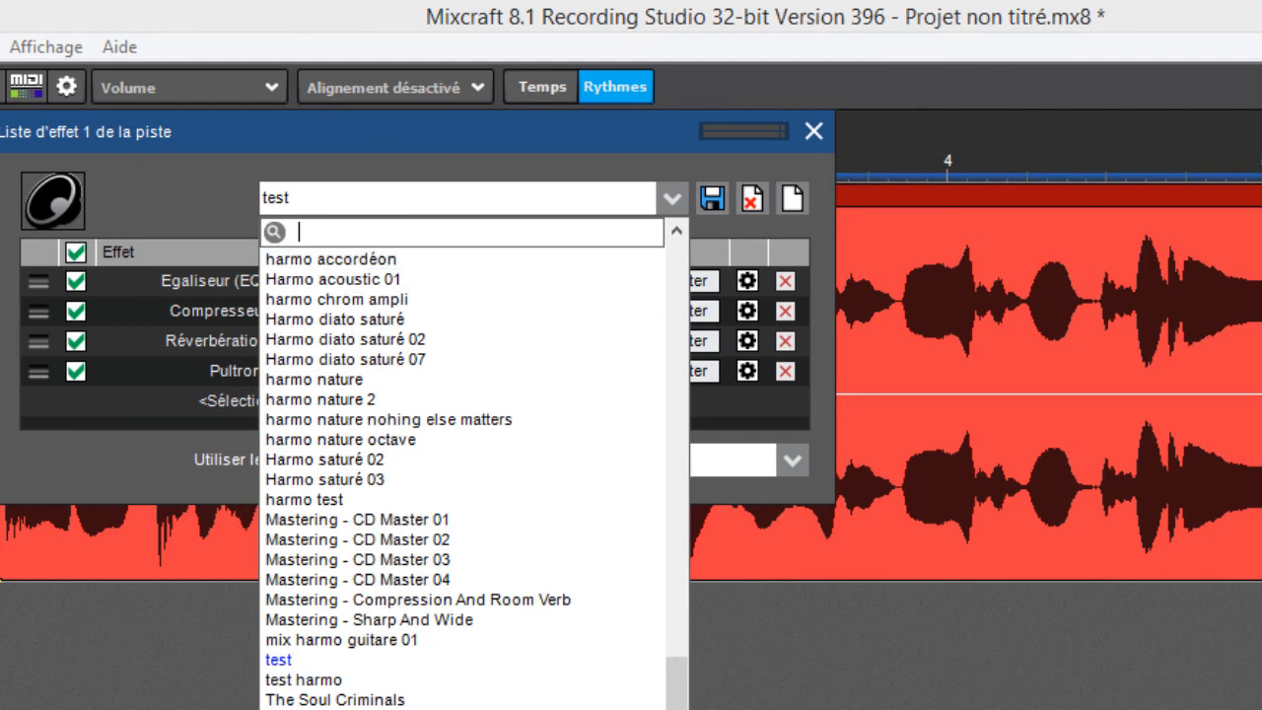
{"action": "left_click", "coordinate": [447, 194]}
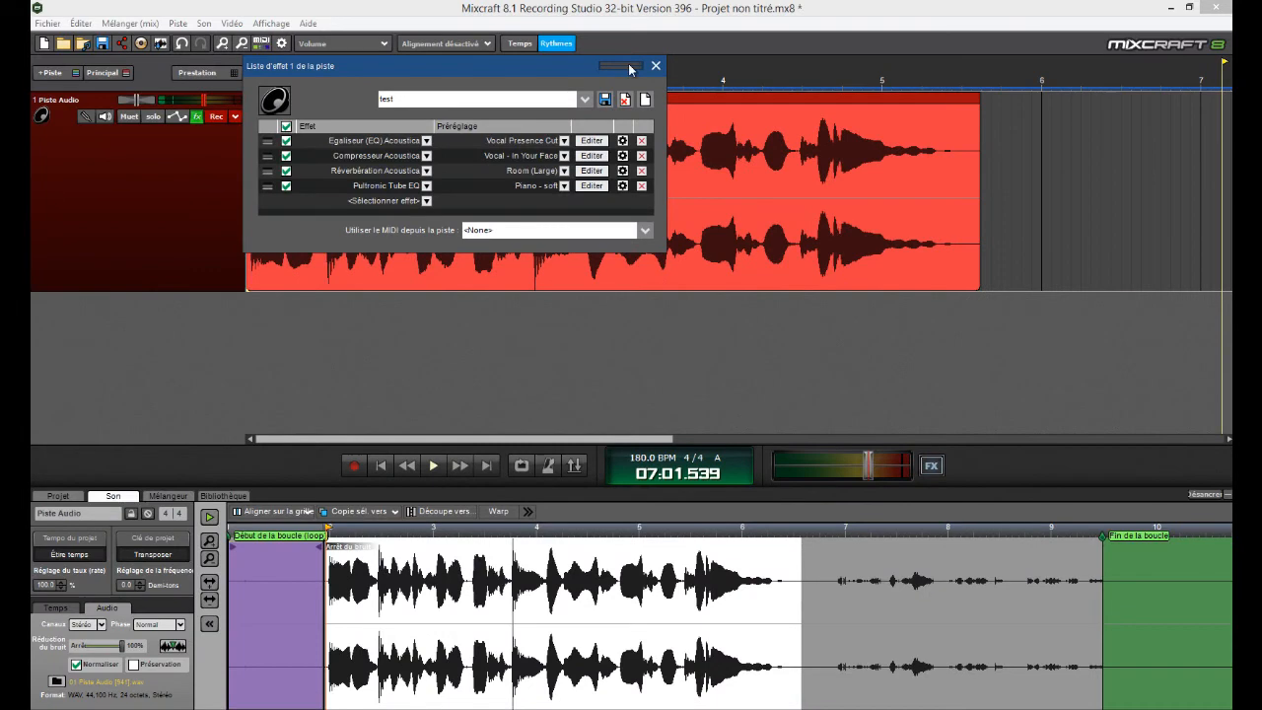
{"action": "left_click", "coordinate": [656, 66]}
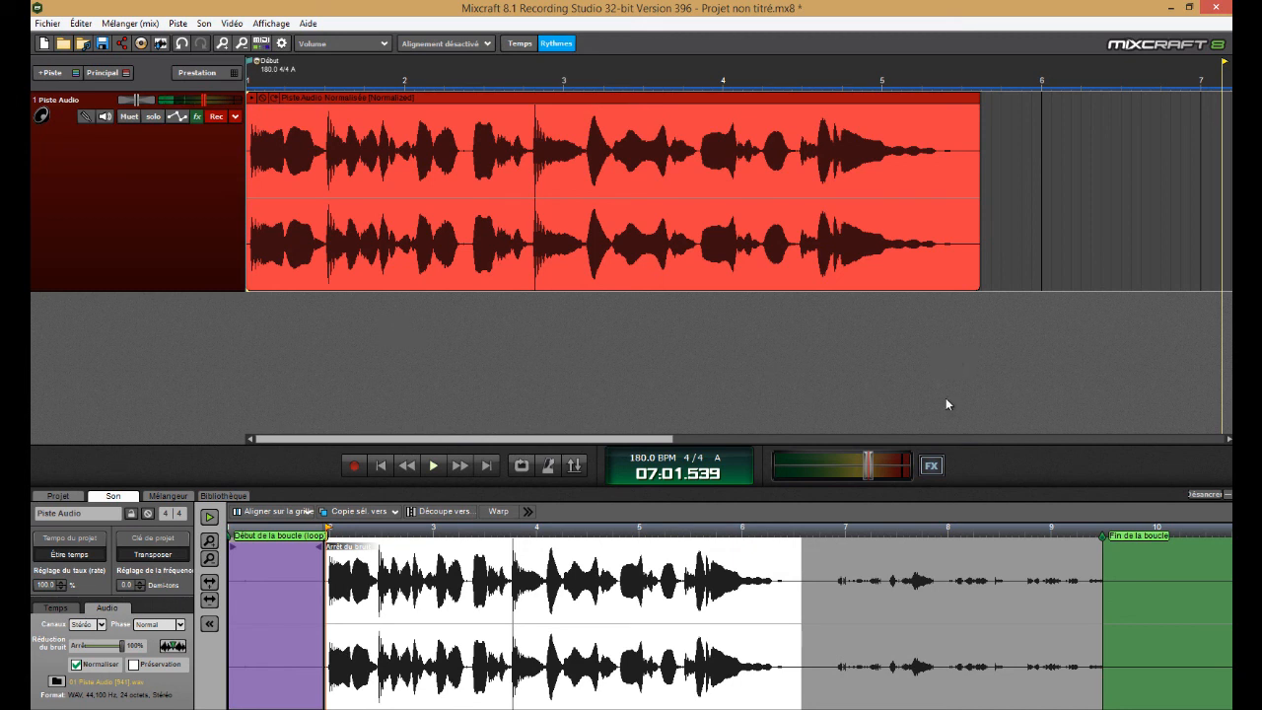
Add the Classic Master Limiter effect to the master track with the Master CD preset and close the master effect list
{"action": "left_click", "coordinate": [931, 467]}
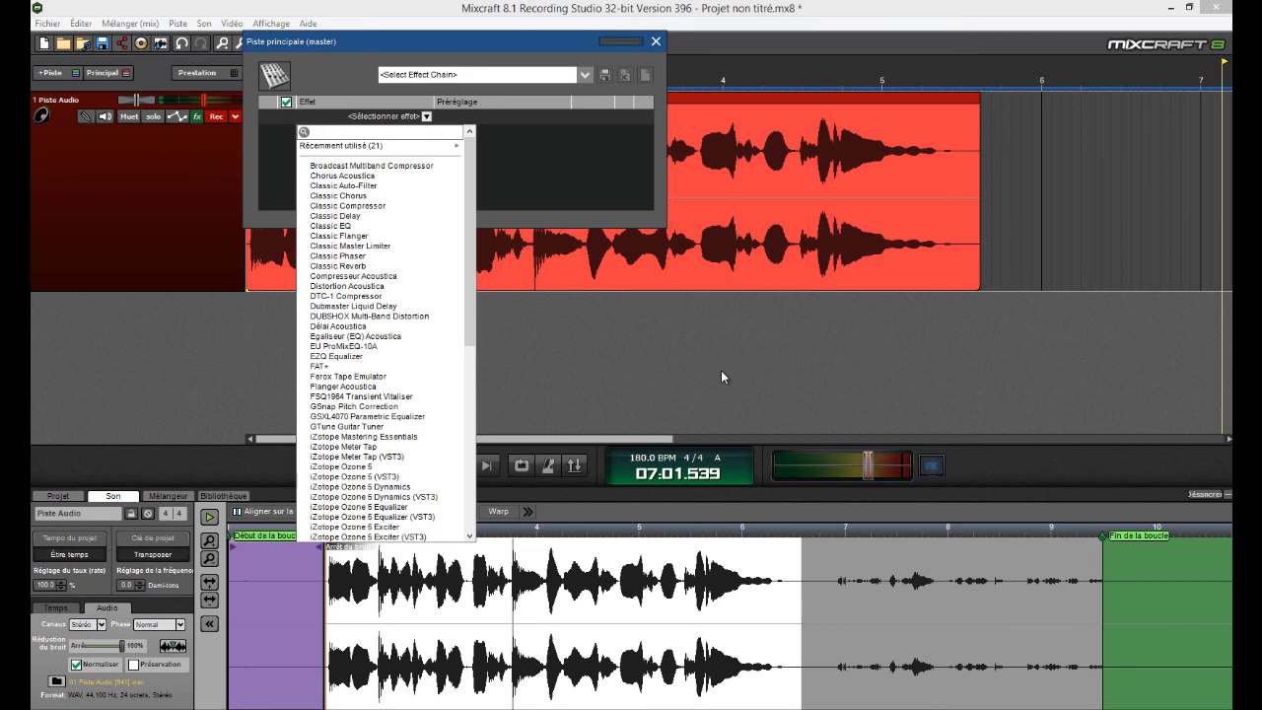
{"action": "left_click_drag", "start_coordinate": [472, 227], "coordinate": [461, 281]}
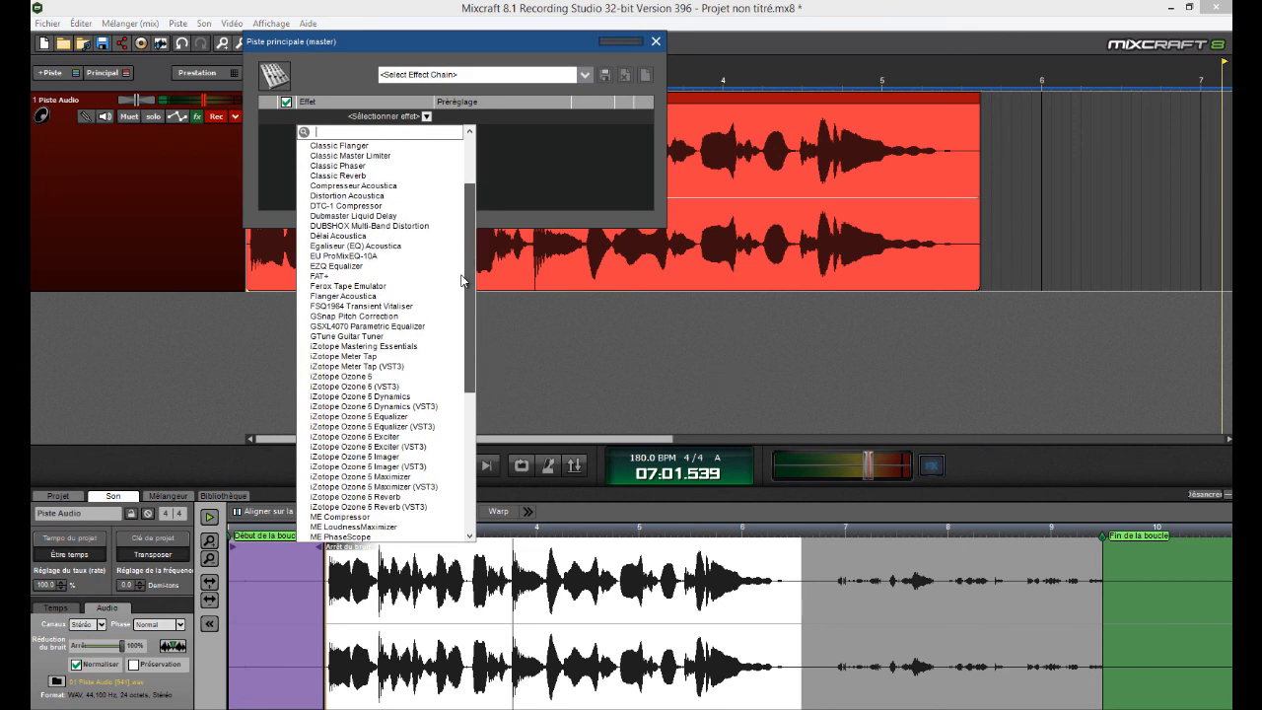
{"action": "scroll", "coordinate": [461, 281], "scroll_direction": "up", "scroll_amount": 3}
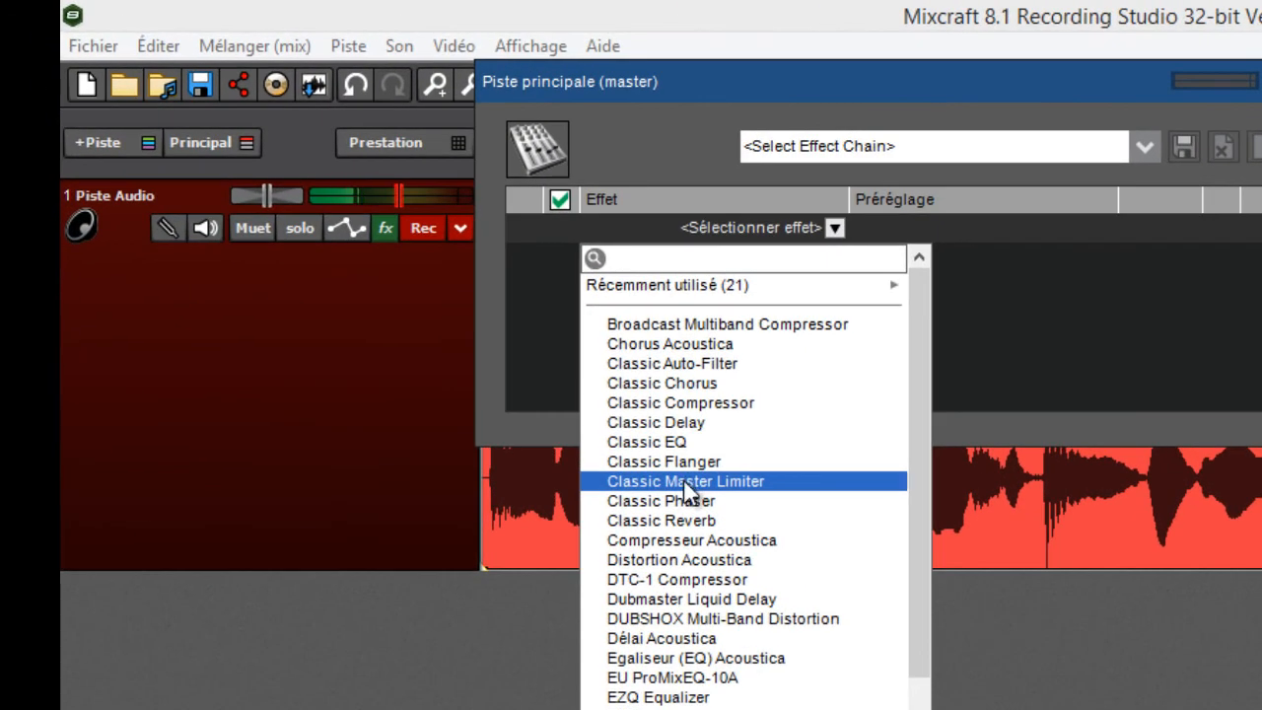
{"action": "left_click", "coordinate": [592, 396]}
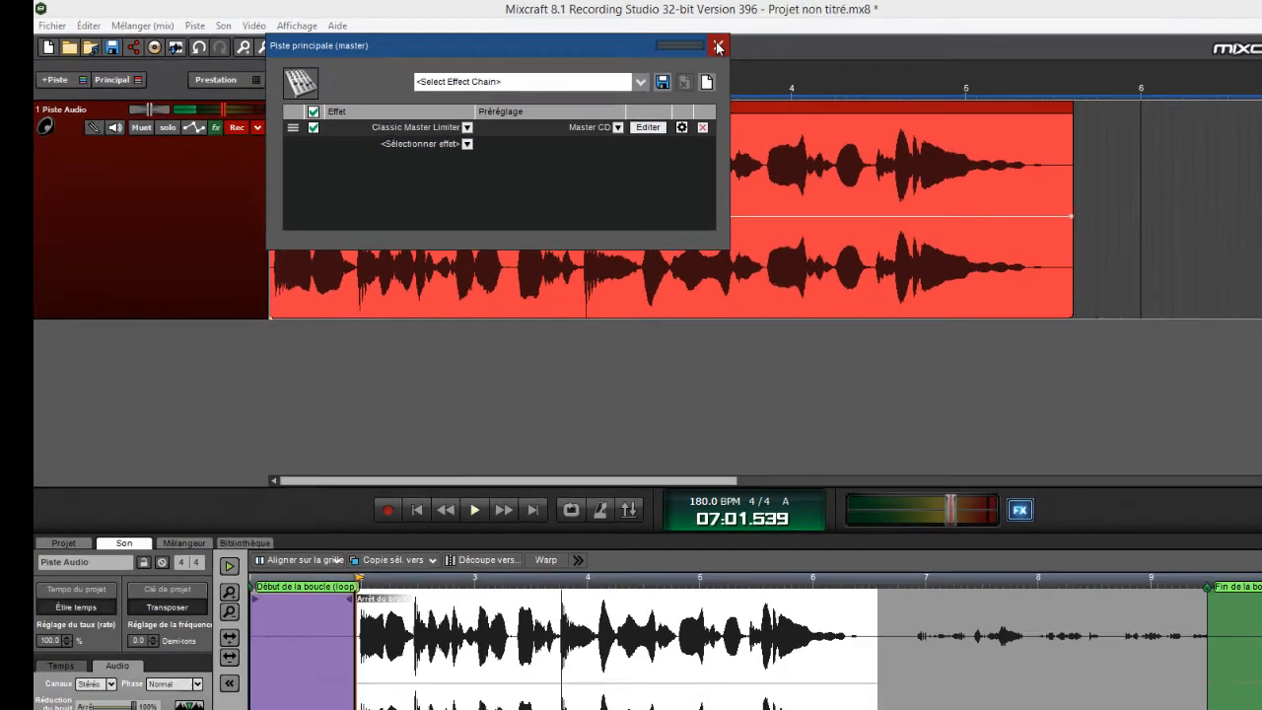
{"action": "left_click", "coordinate": [718, 46]}
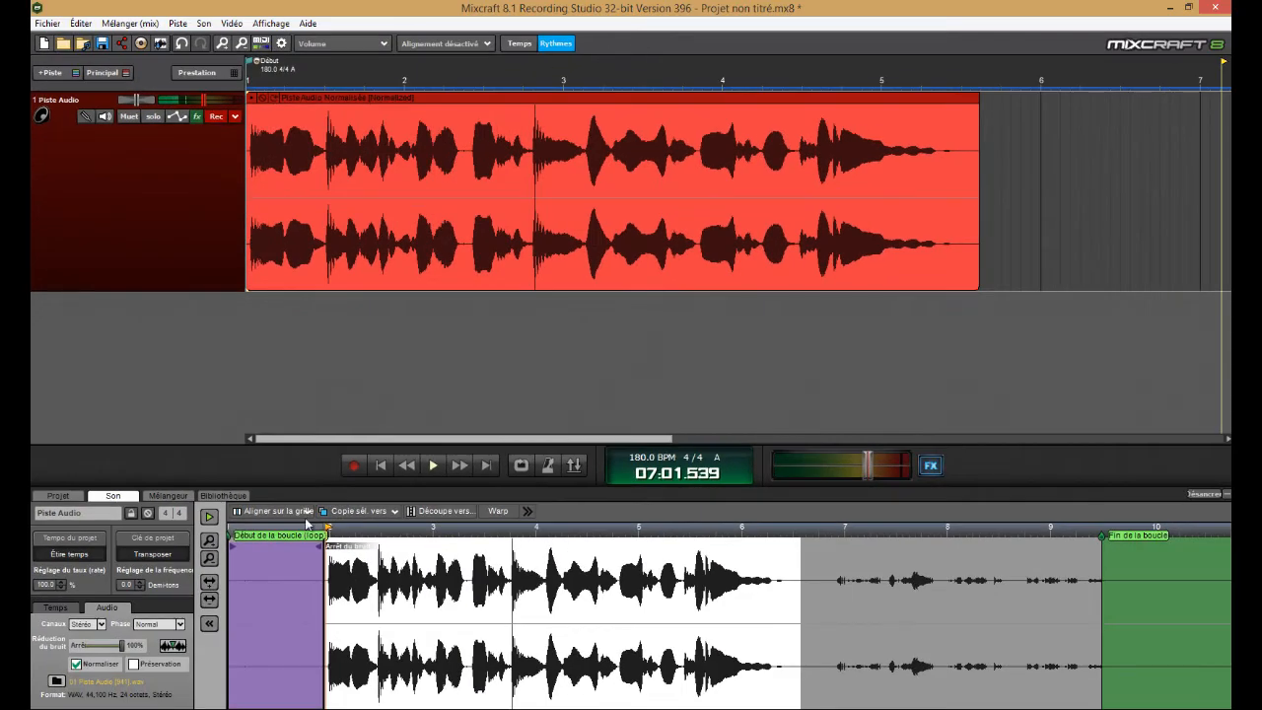
Play the clip from the start through the track effects and the master limiter, and stop just past its end
{"action": "left_click", "coordinate": [382, 466]}
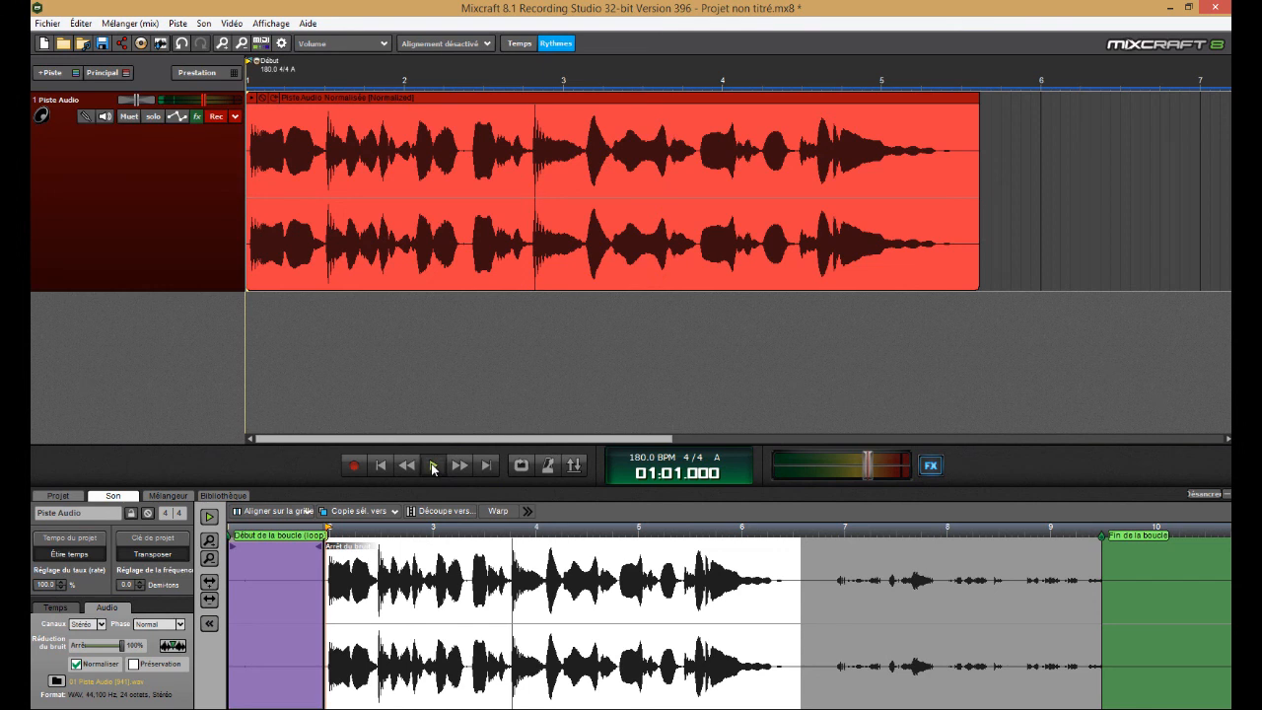
{"action": "left_click", "coordinate": [434, 469]}
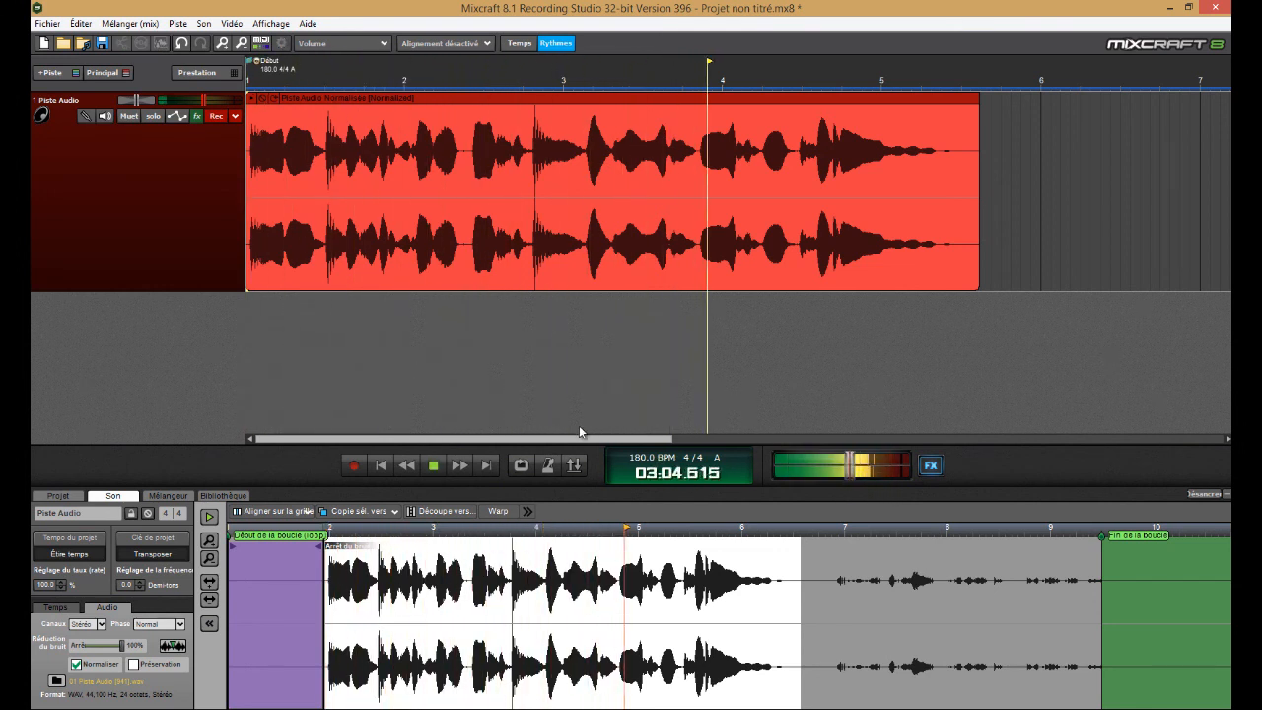
{"action": "left_click", "coordinate": [434, 466]}
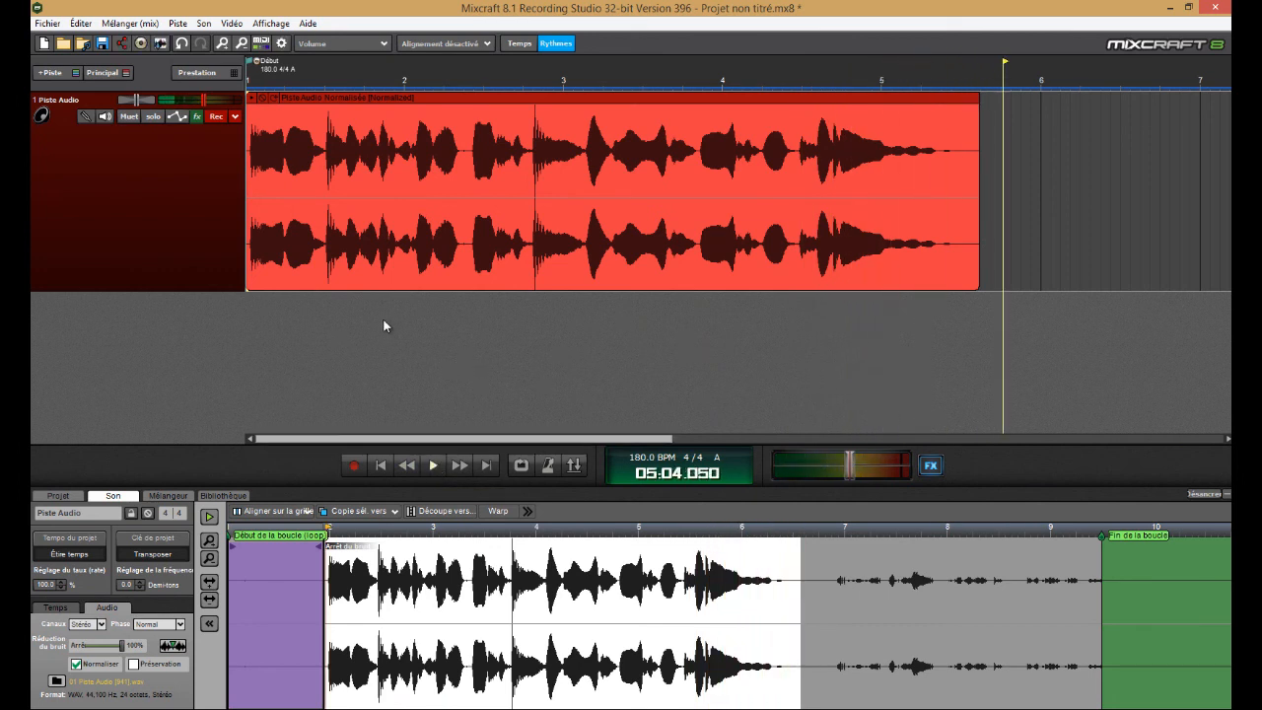
Arrange the track's and the master's effect lists side by side below the clip and turn on loop playback
{"action": "left_click", "coordinate": [197, 116]}
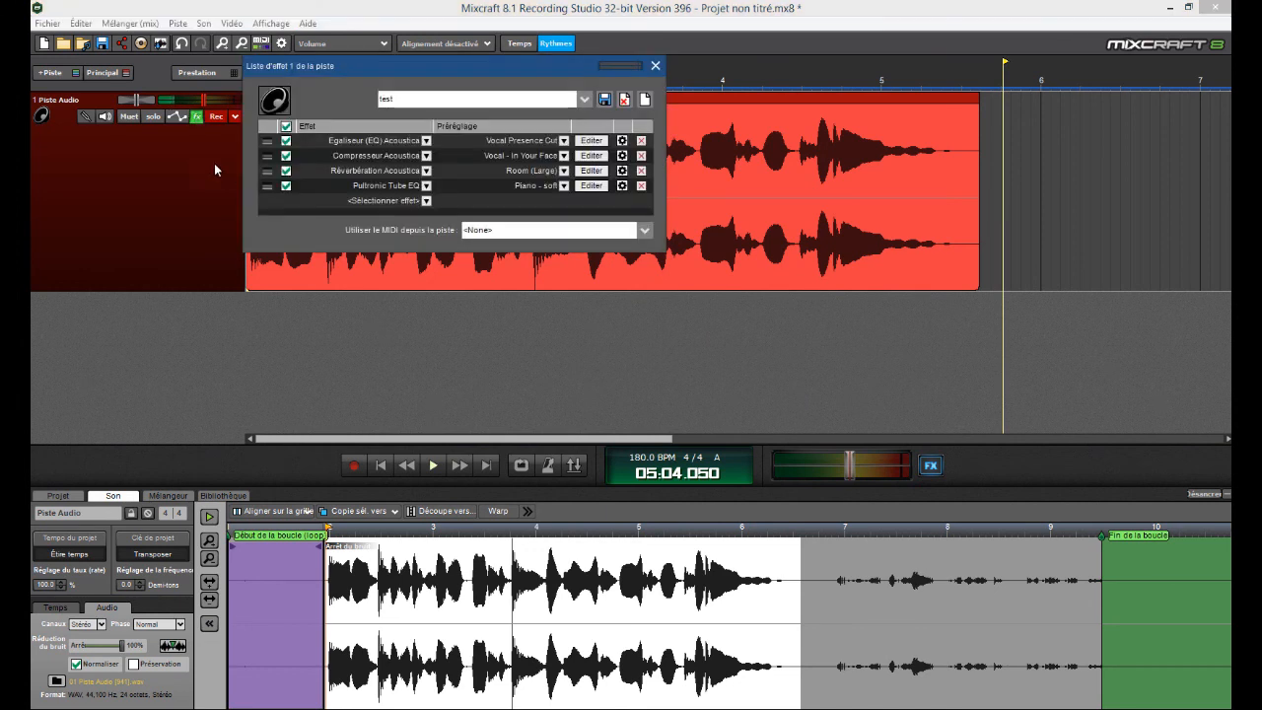
{"action": "left_click_drag", "start_coordinate": [348, 72], "coordinate": [166, 326]}
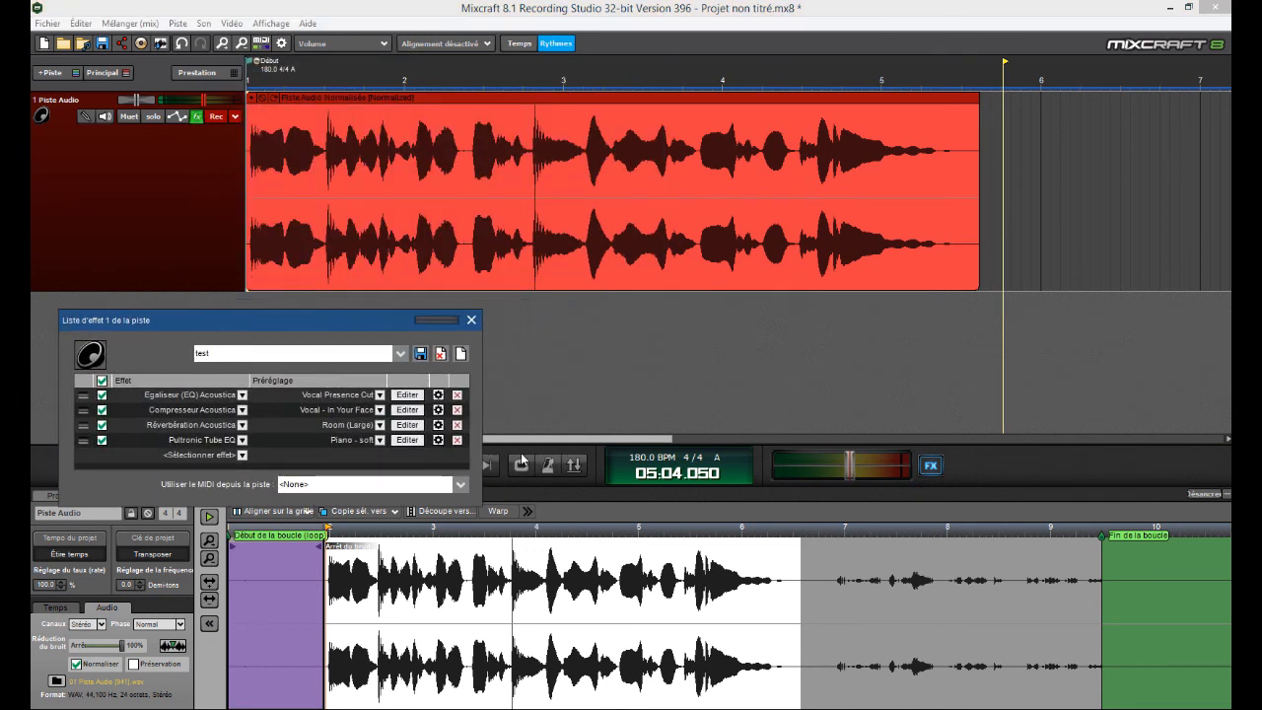
{"action": "left_click", "coordinate": [931, 465]}
{"action": "left_click_drag", "start_coordinate": [493, 44], "coordinate": [899, 303]}
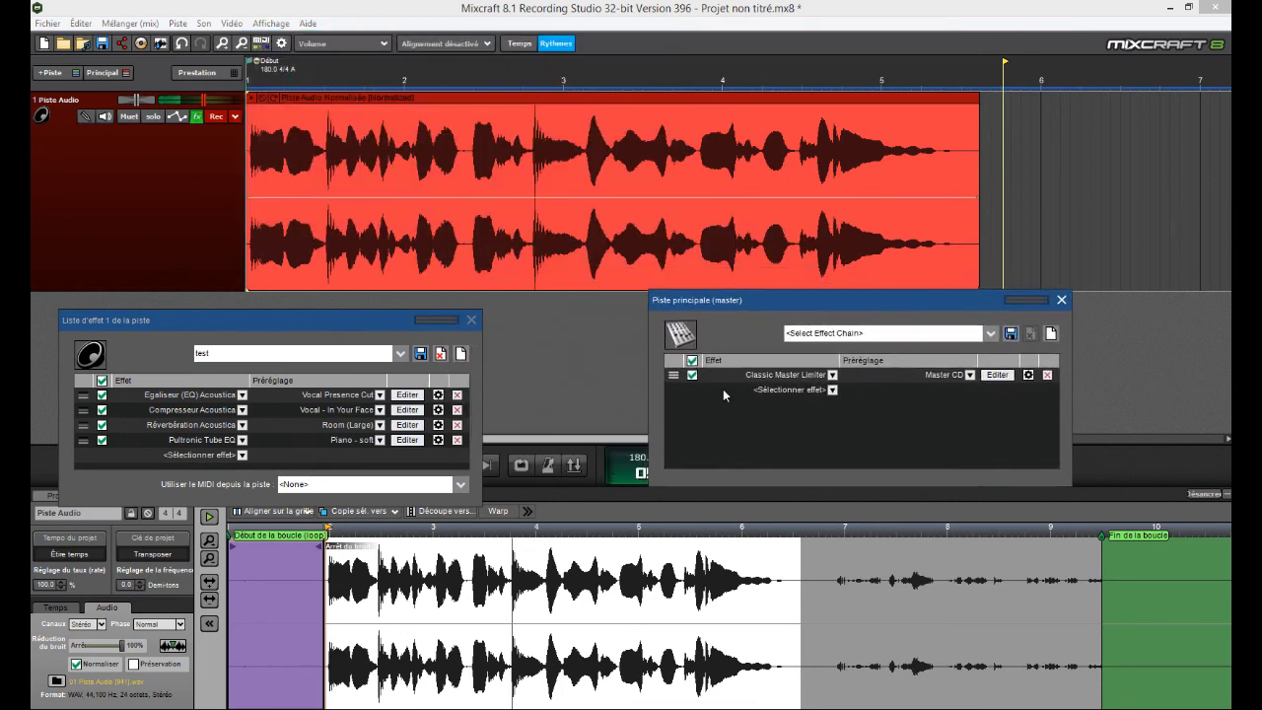
{"action": "left_click", "coordinate": [520, 465]}
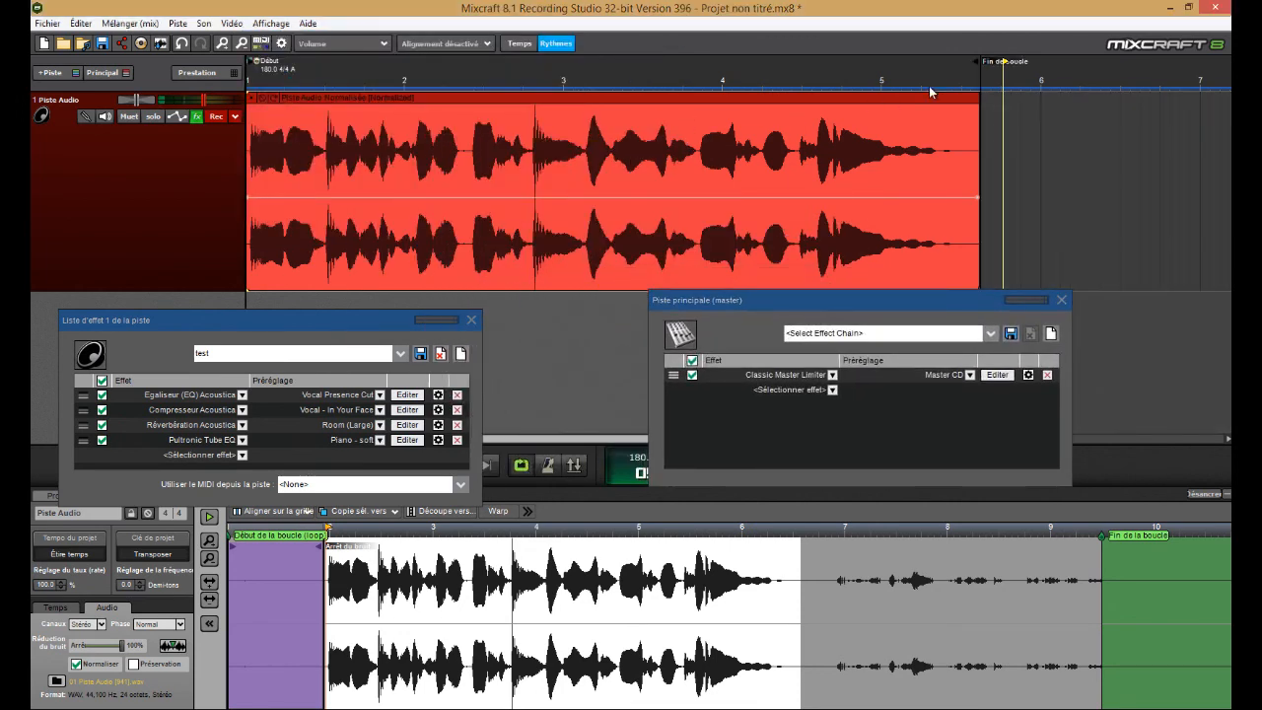
Select the time range of the whole clip, bypass all track and master effects, and start looped playback
{"action": "left_click_drag", "start_coordinate": [980, 74], "coordinate": [237, 137]}
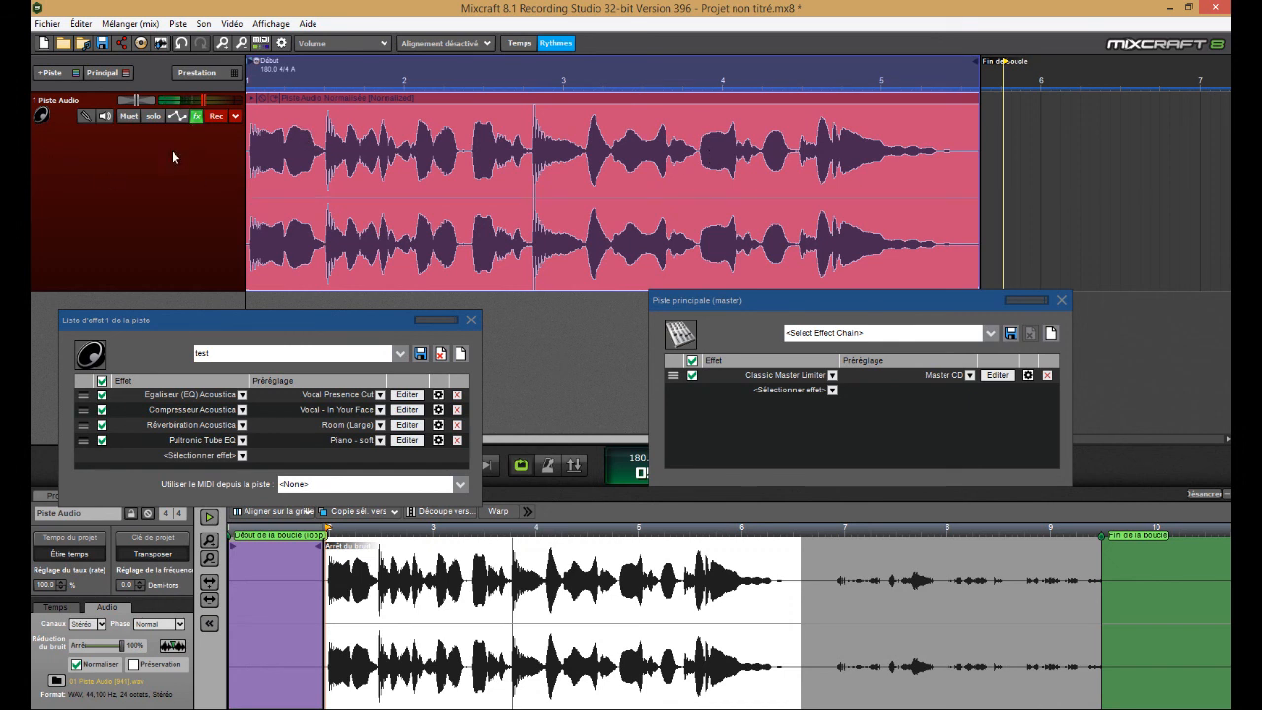
{"action": "left_click", "coordinate": [101, 380]}
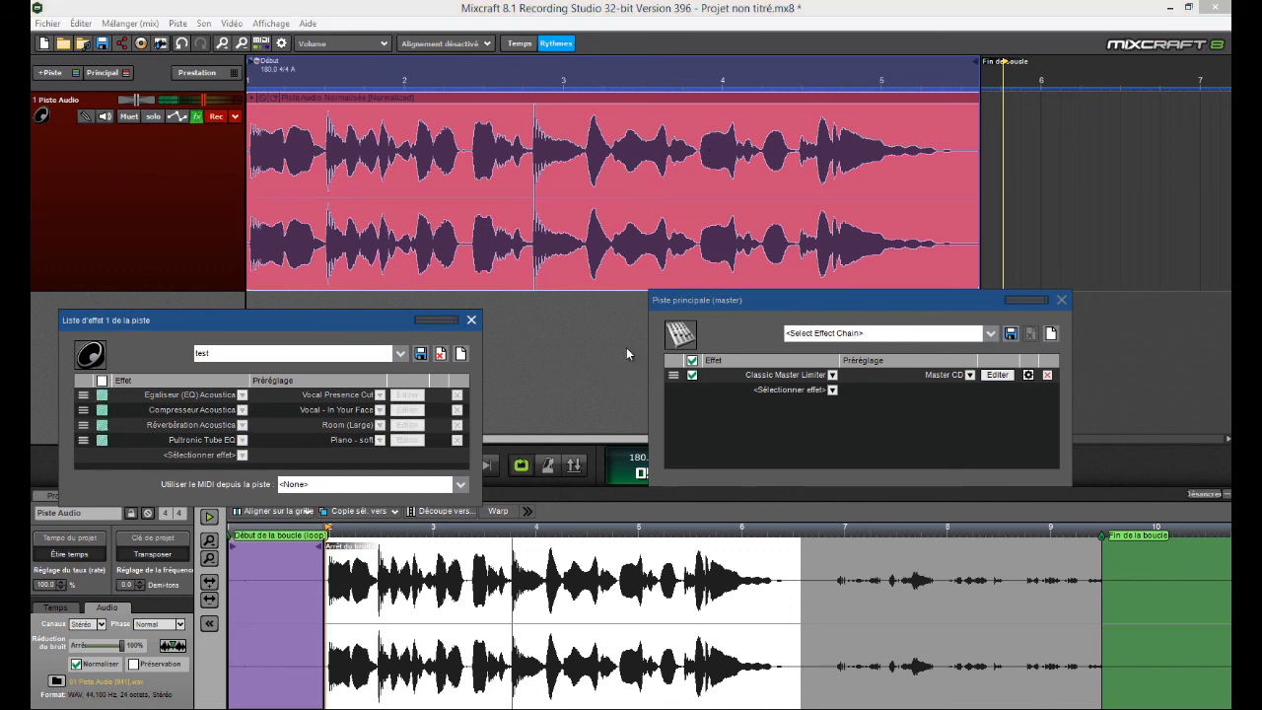
{"action": "left_click", "coordinate": [691, 360]}
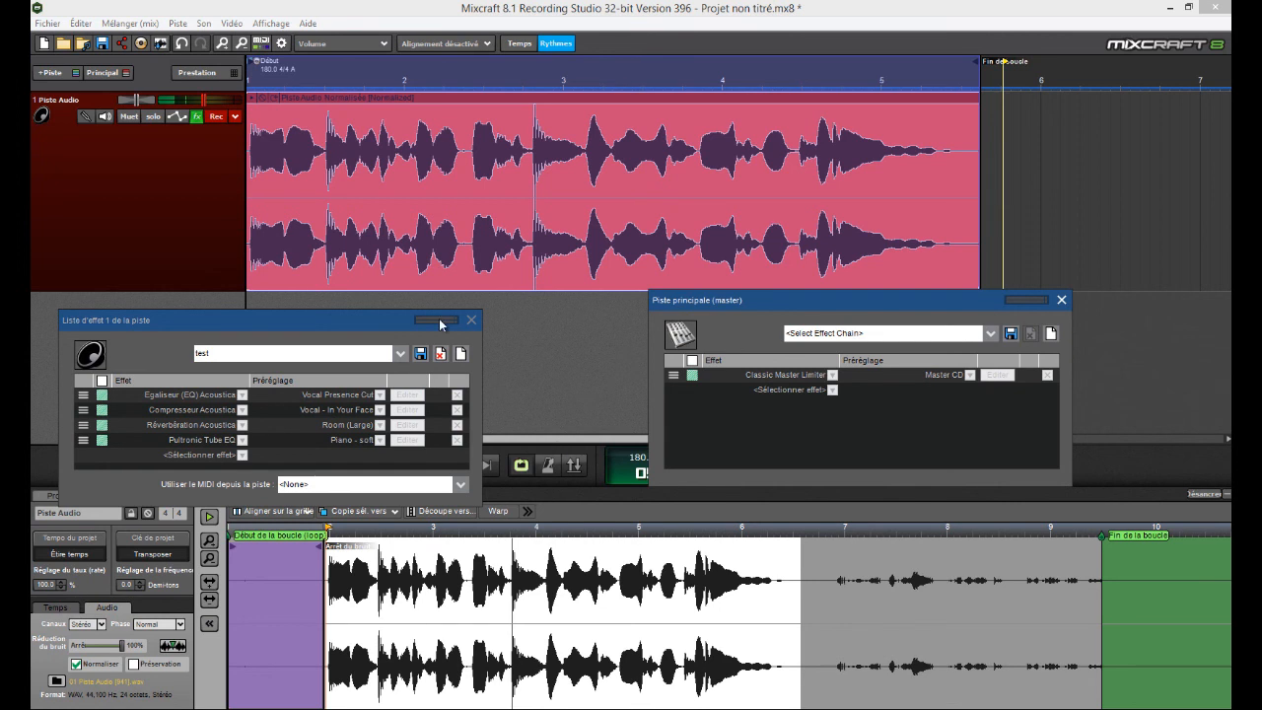
{"action": "left_click_drag", "start_coordinate": [400, 324], "coordinate": [431, 480]}
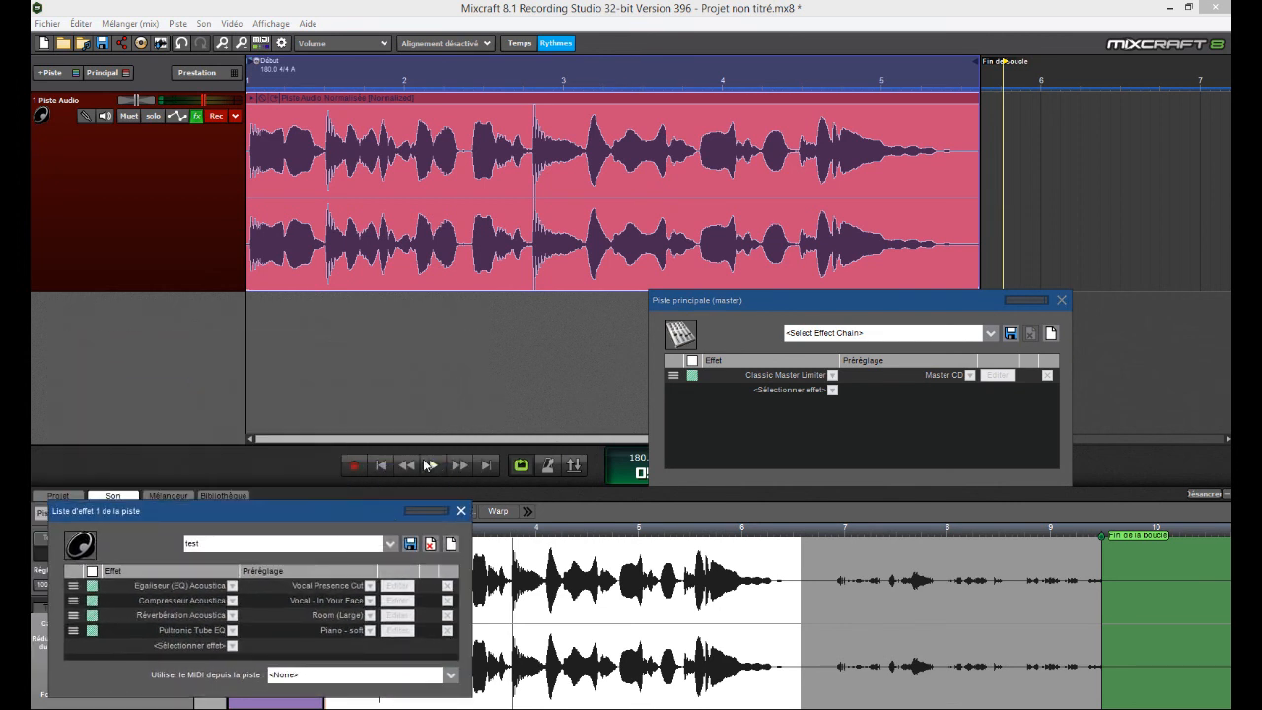
{"action": "left_click", "coordinate": [431, 465]}
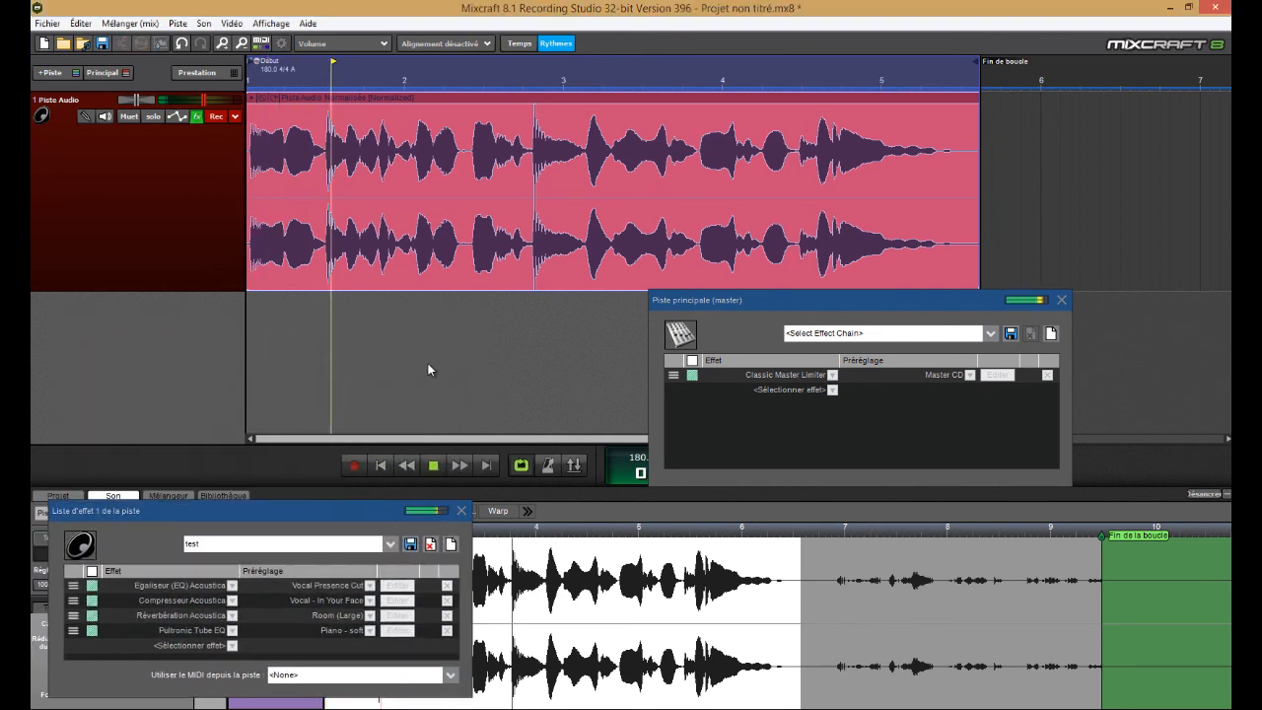
Re-enable all track and master effects during the looped playback, and reposition both effect lists below the clip
{"action": "left_click", "coordinate": [92, 571]}
{"action": "left_click", "coordinate": [693, 361]}
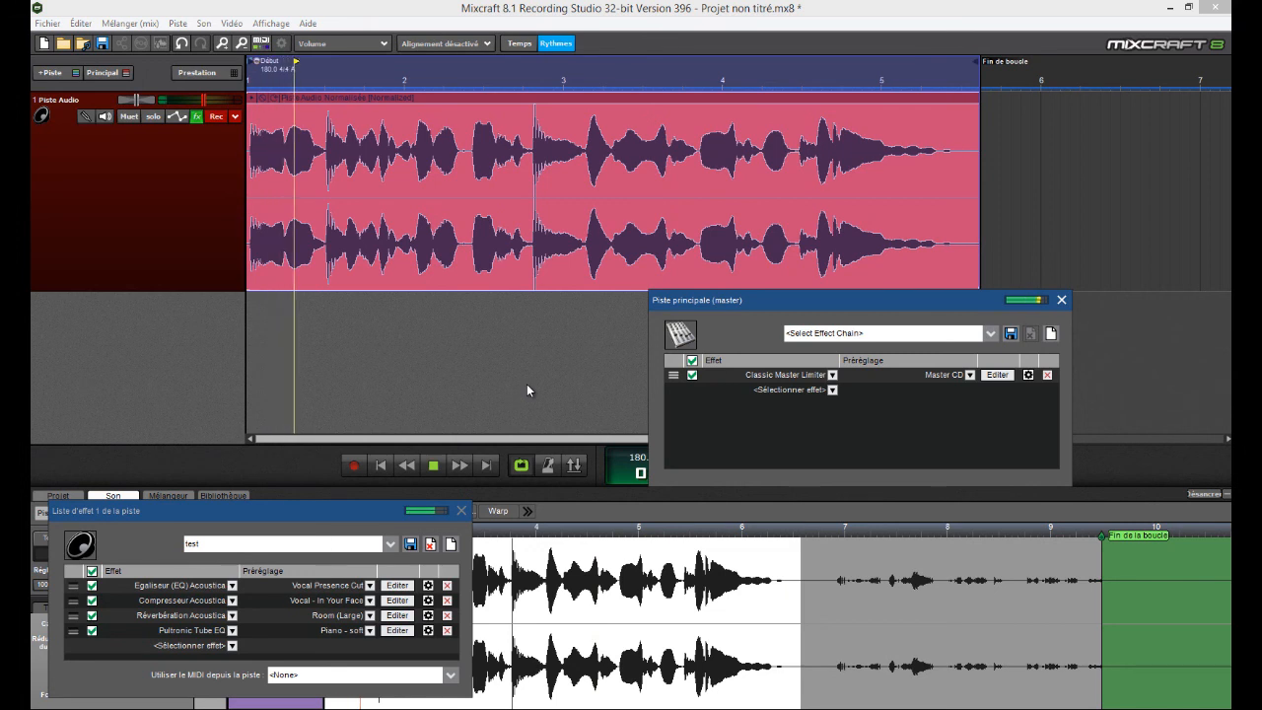
{"action": "left_click_drag", "start_coordinate": [767, 301], "coordinate": [783, 383]}
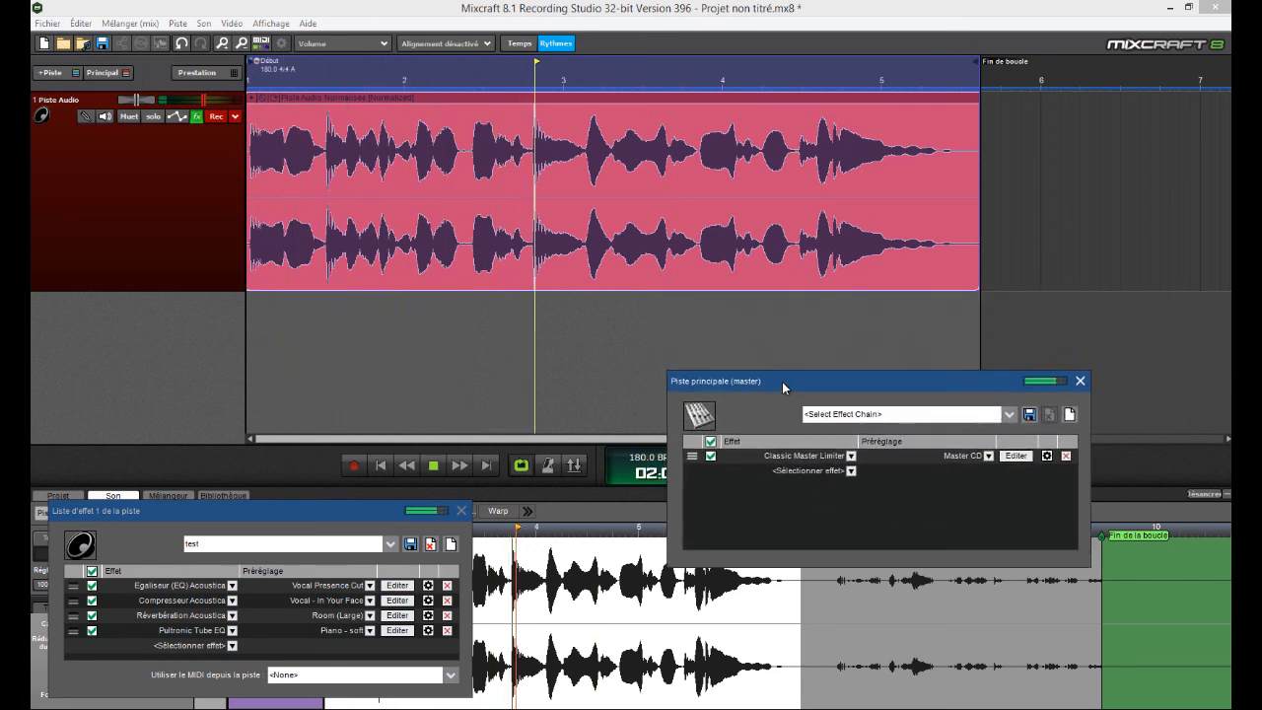
{"action": "left_click_drag", "start_coordinate": [342, 512], "coordinate": [440, 395]}
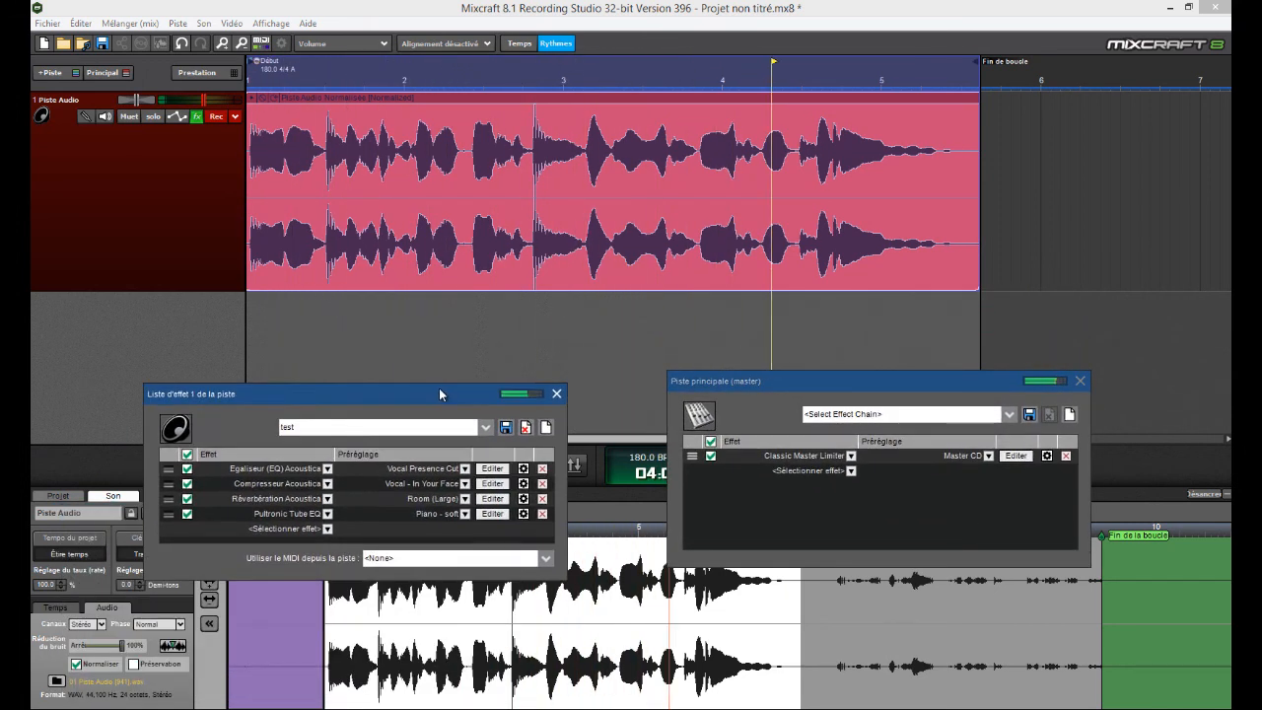
Close the track's effect list, stop playback, and close the master effect list
{"action": "left_click", "coordinate": [556, 394]}
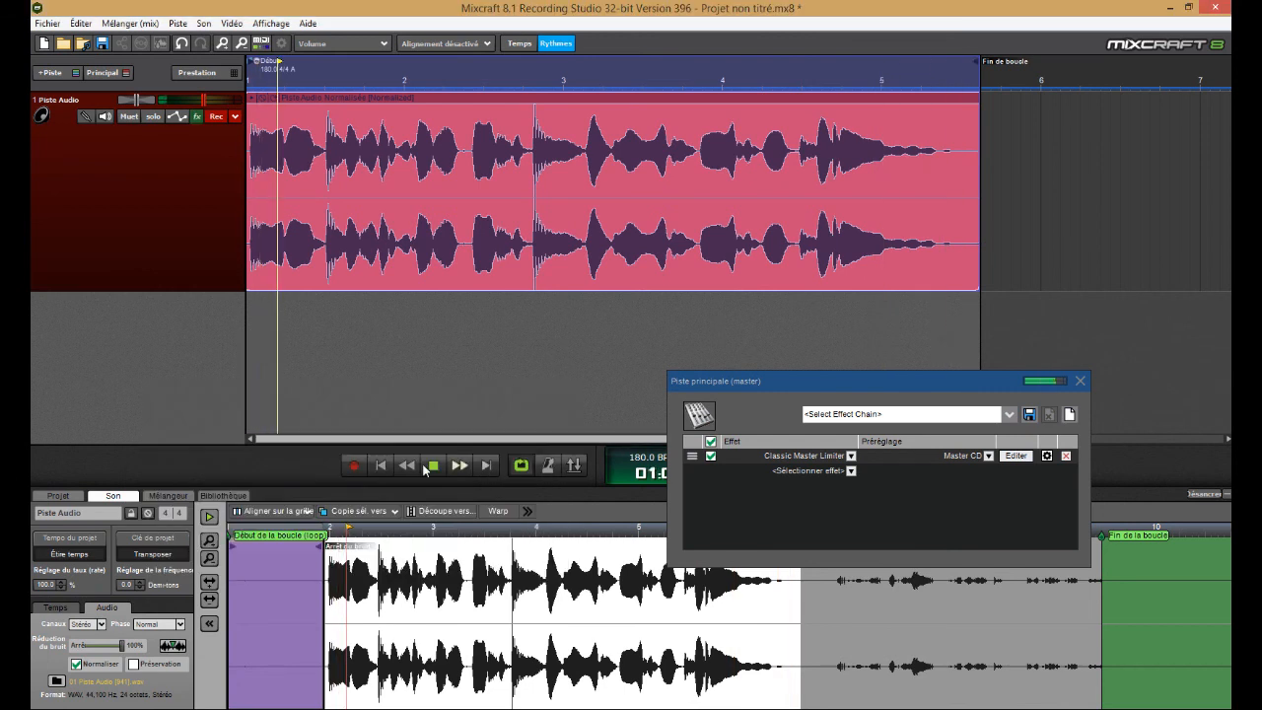
{"action": "left_click", "coordinate": [435, 466]}
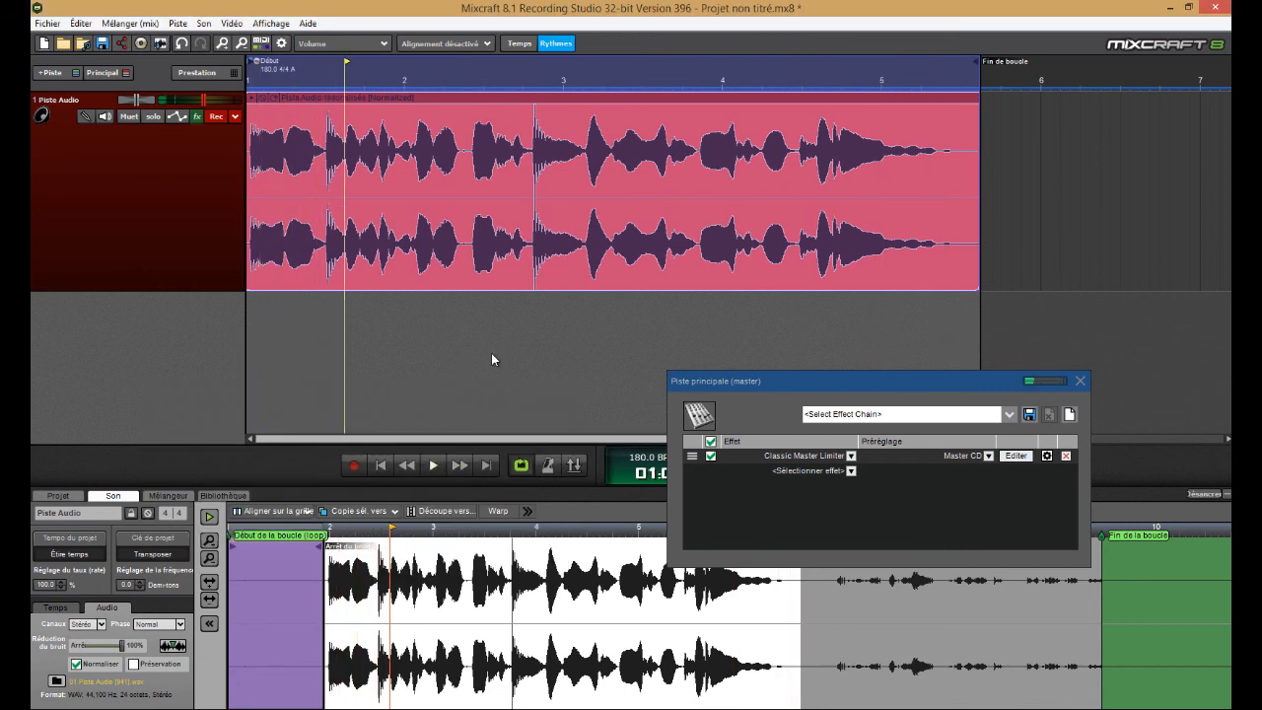
{"action": "left_click", "coordinate": [1080, 379]}
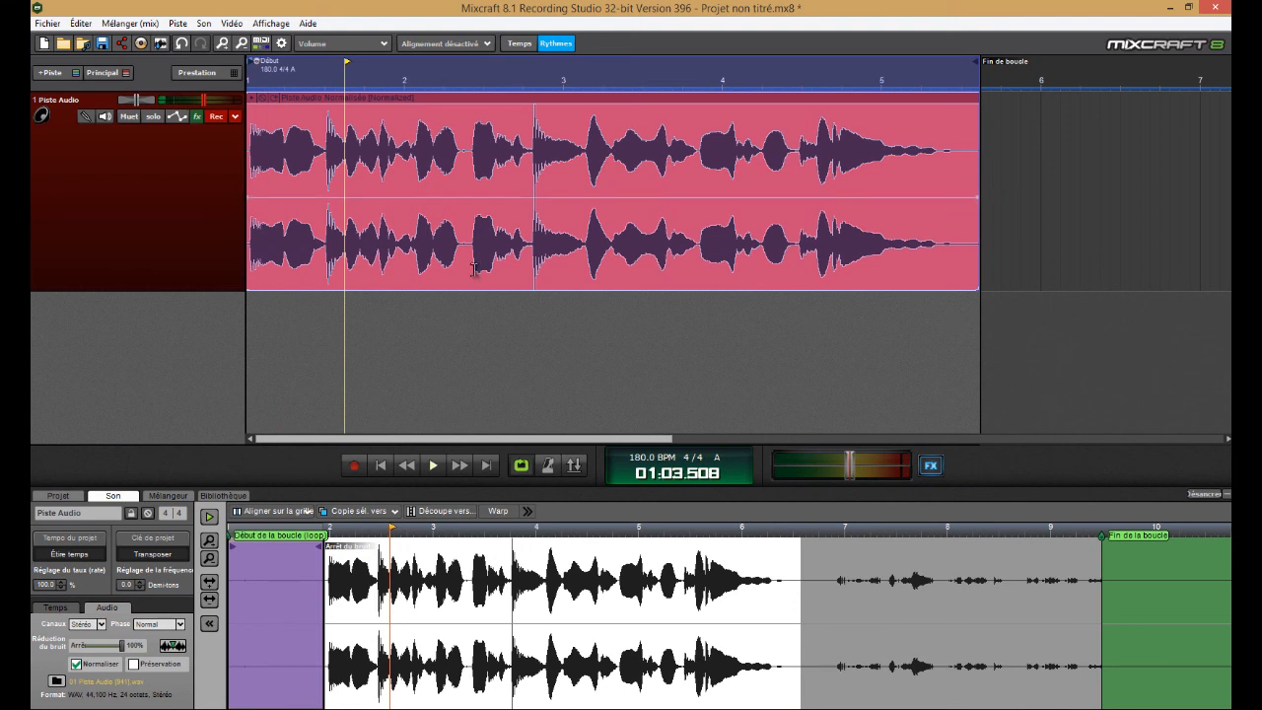
Clear the time selection, reopen the track's effect list below the clip, and leave only the Acoustica reverb enabled
{"action": "left_click", "coordinate": [268, 185]}
{"action": "left_click", "coordinate": [196, 118]}
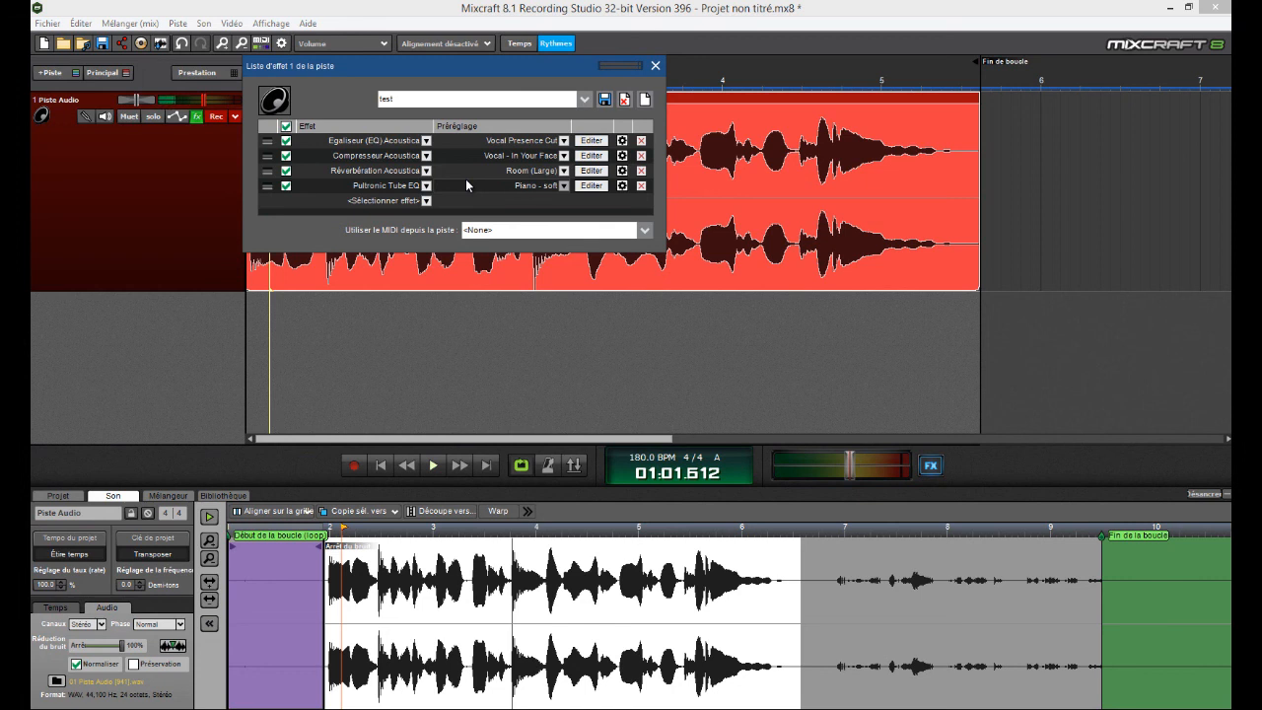
{"action": "left_click_drag", "start_coordinate": [449, 71], "coordinate": [484, 302]}
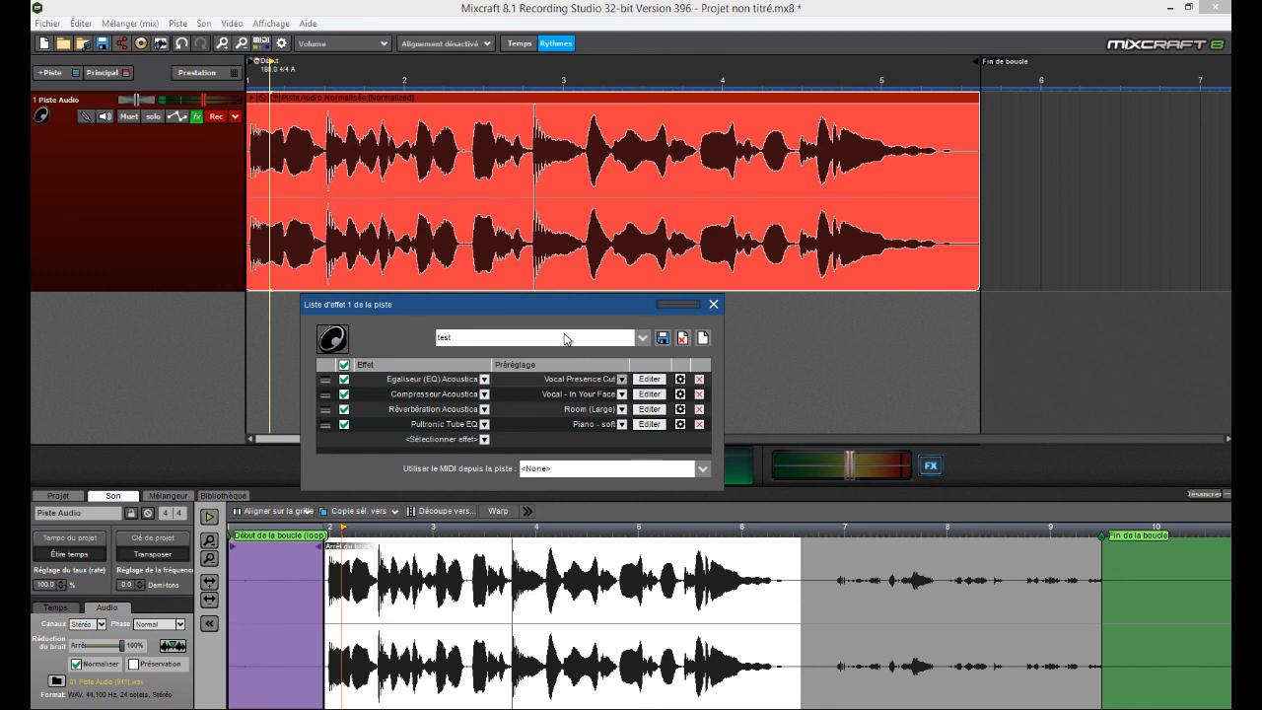
{"action": "left_click", "coordinate": [345, 424]}
{"action": "left_click", "coordinate": [344, 380]}
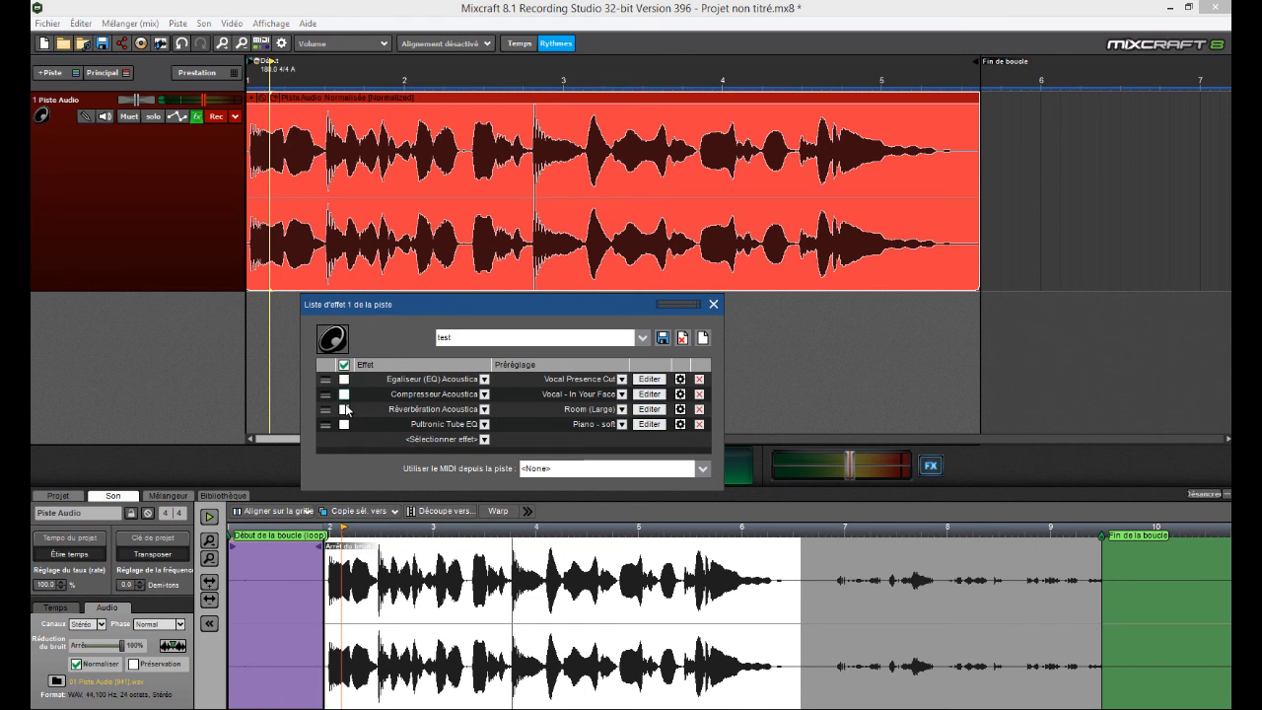
{"action": "left_click", "coordinate": [344, 409]}
Open the Acoustica reverb's settings and place them below the clip, over the track's effect list
{"action": "left_click_drag", "start_coordinate": [570, 308], "coordinate": [957, 346]}
{"action": "left_click", "coordinate": [1037, 448]}
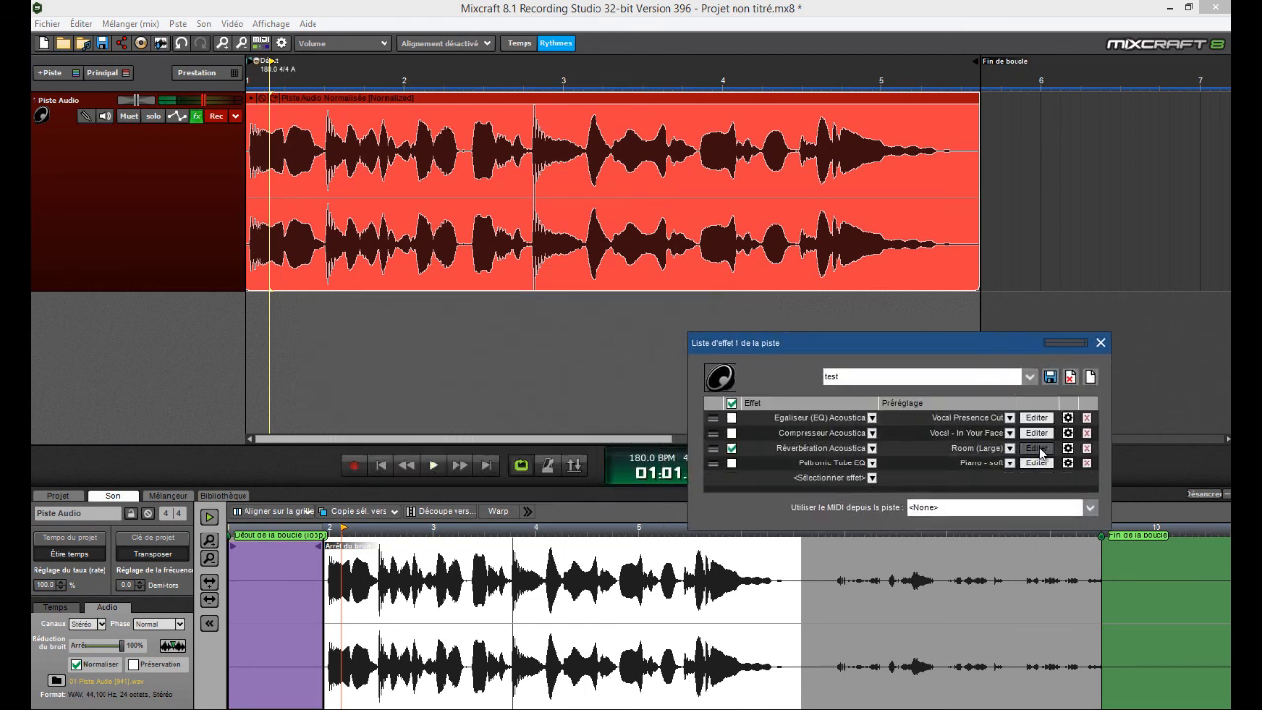
{"action": "left_click_drag", "start_coordinate": [687, 131], "coordinate": [917, 322]}
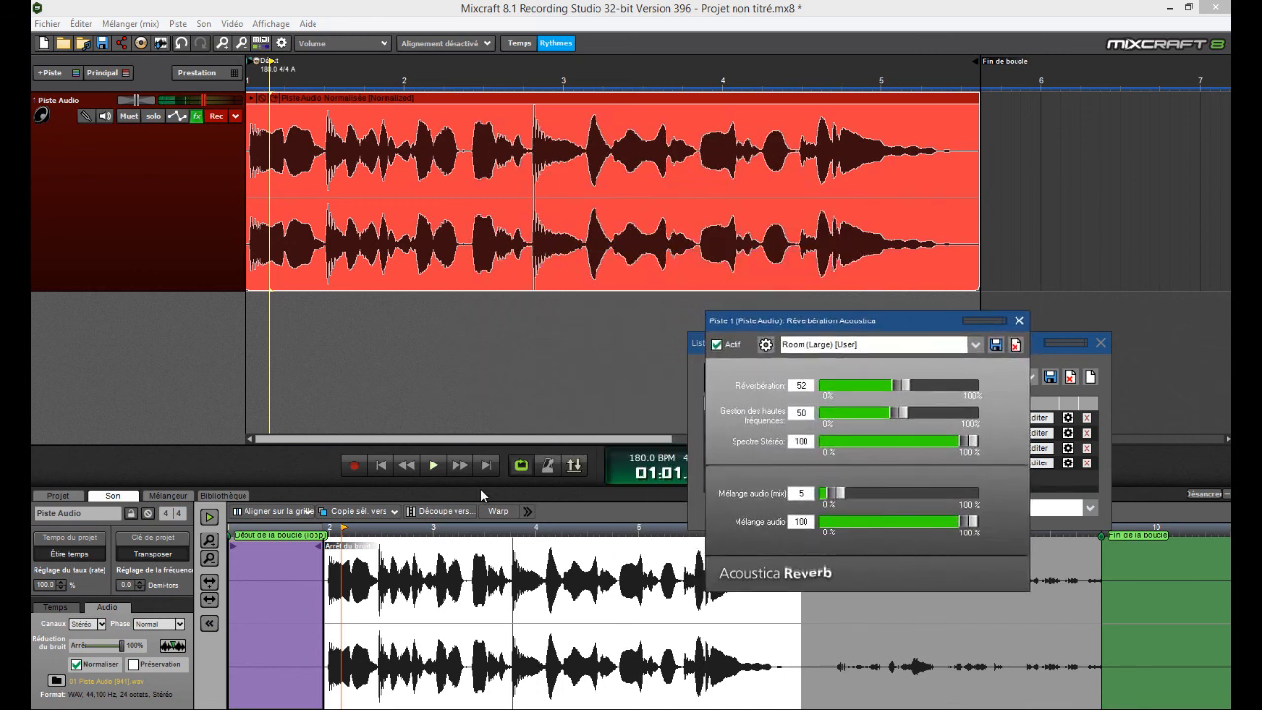
Play the clip while trying the reverb's Canyon and Dripping Wet FX presets
{"action": "key", "text": "space"}
{"action": "left_click", "coordinate": [854, 347]}
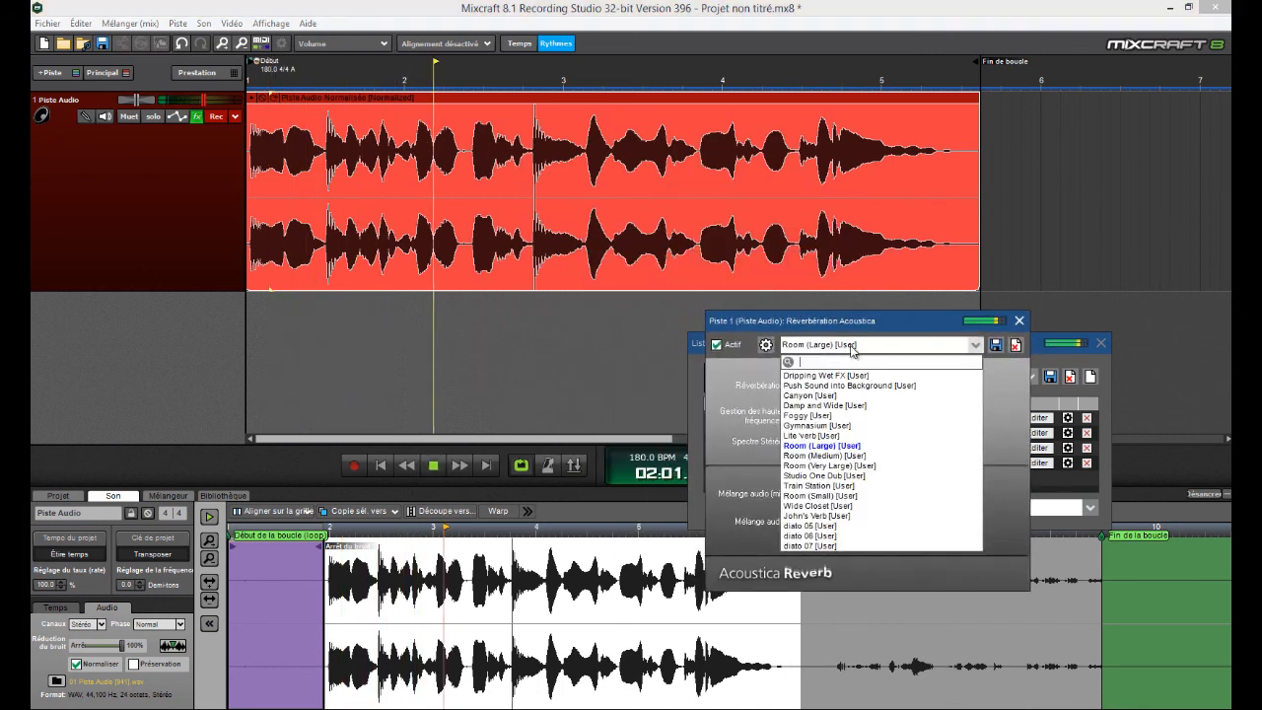
{"action": "left_click", "coordinate": [825, 355]}
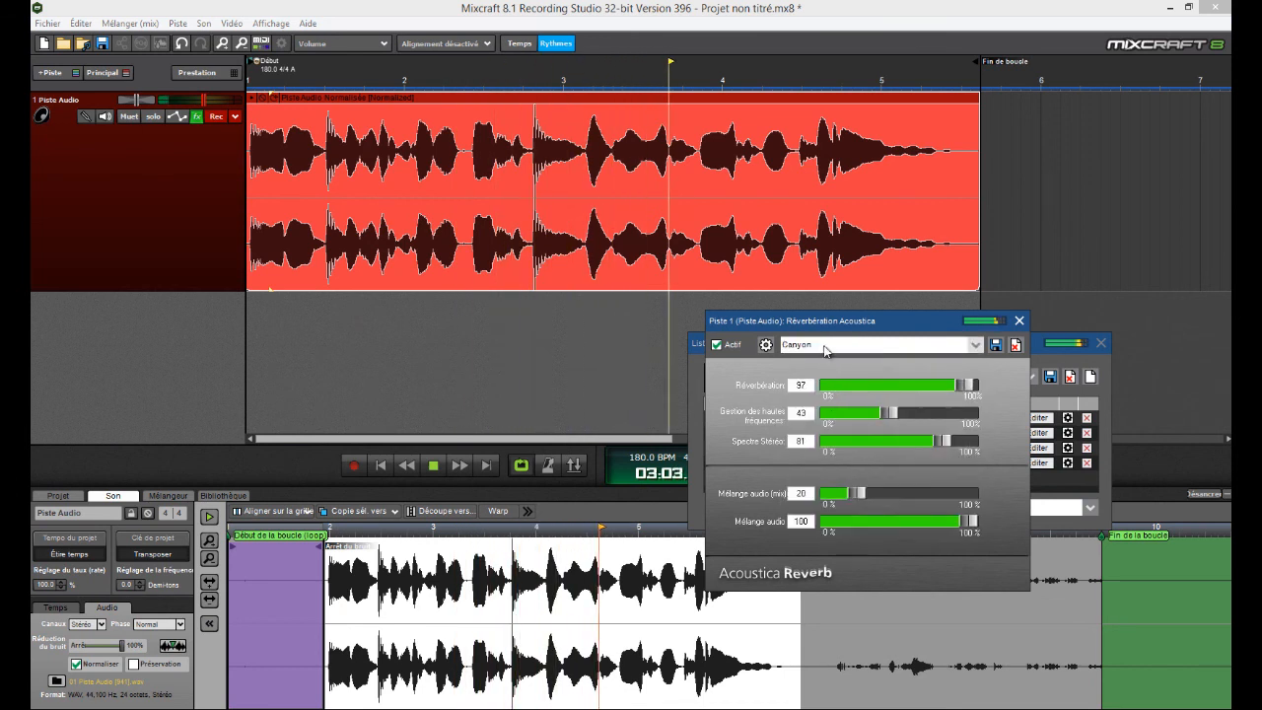
{"action": "left_click", "coordinate": [826, 349]}
{"action": "left_click", "coordinate": [862, 361]}
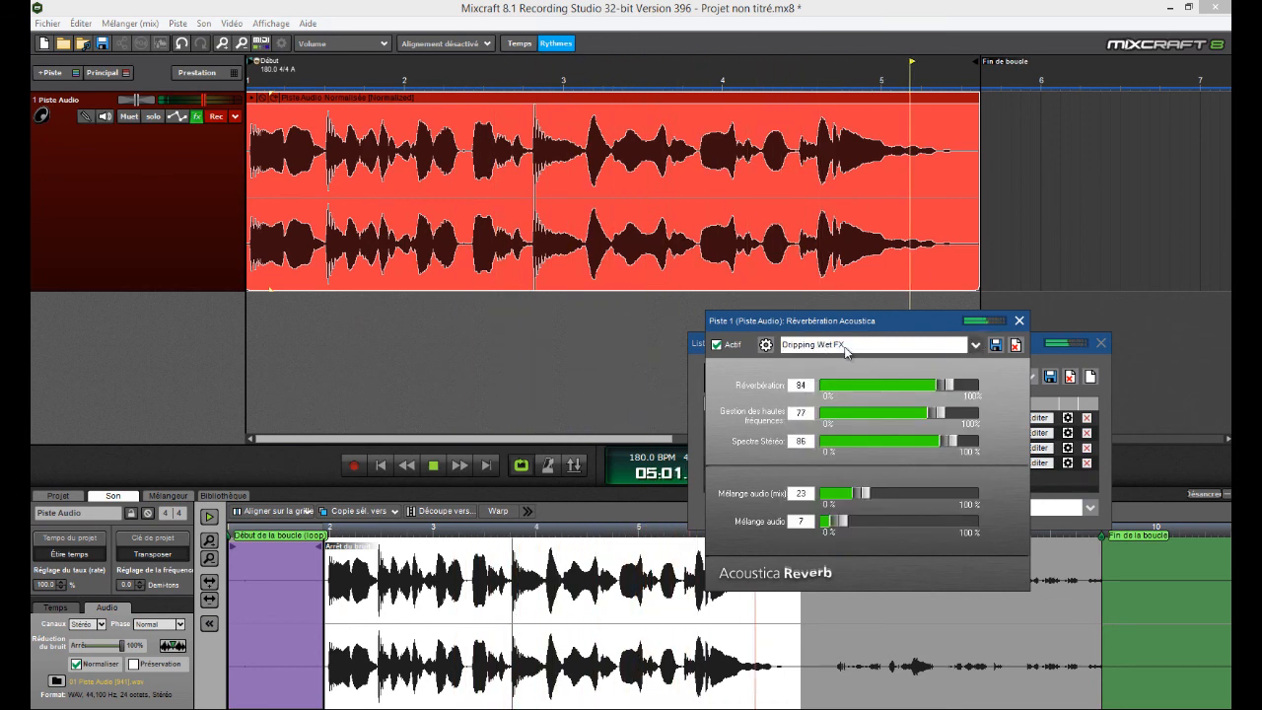
Set the reverb preset back to Room (Large), close its settings, and stop playback
{"action": "left_click", "coordinate": [858, 345]}
{"action": "left_click", "coordinate": [854, 446]}
{"action": "left_click_drag", "start_coordinate": [944, 385], "coordinate": [906, 386]}
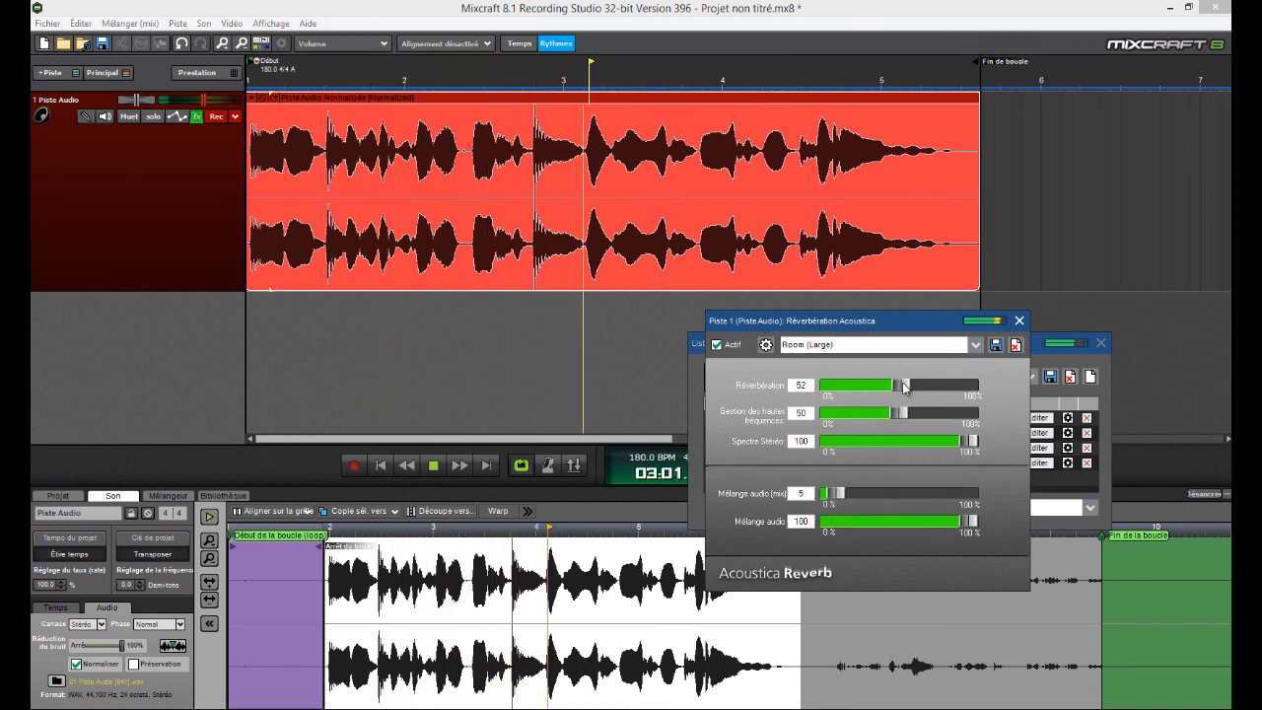
{"action": "left_click", "coordinate": [1020, 321]}
{"action": "key", "text": "space"}
{"action": "left_click_drag", "start_coordinate": [827, 350], "coordinate": [770, 395]}
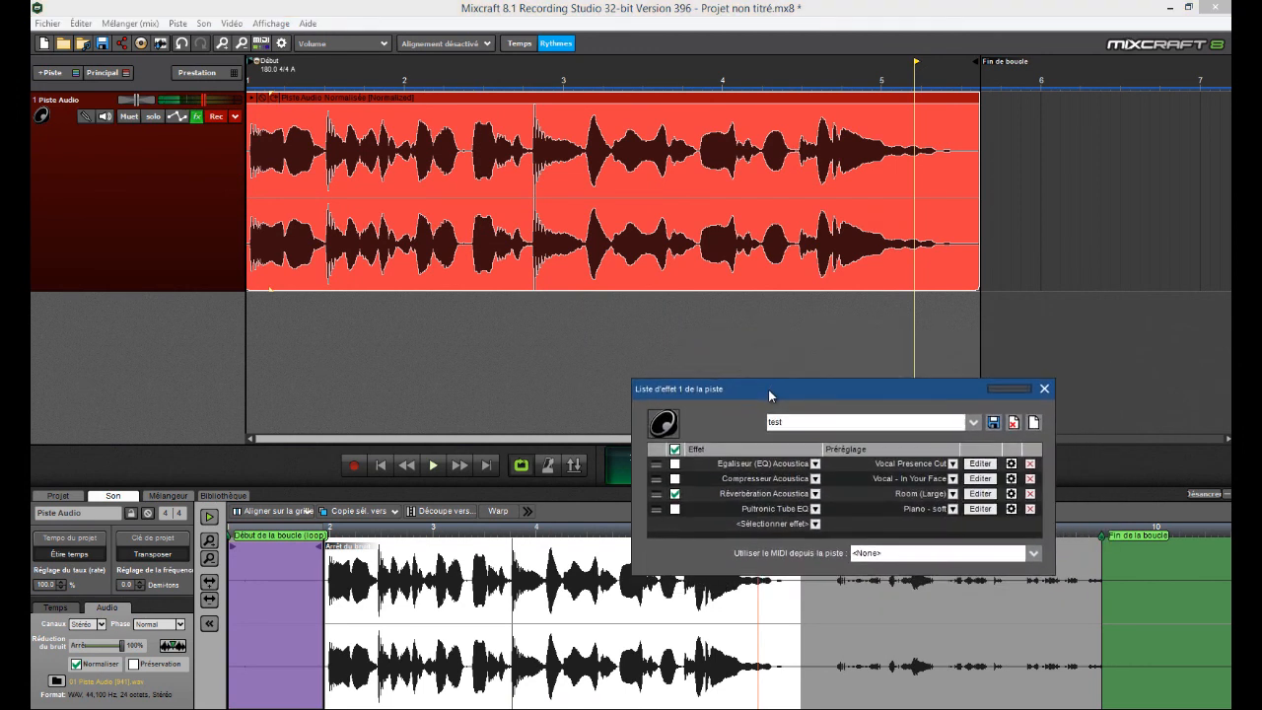